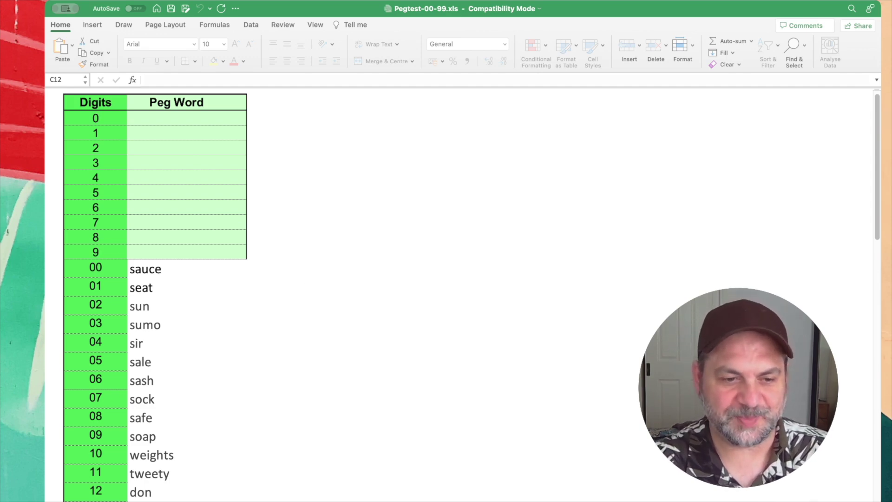
Step: Check the instructions sheet's copyright line, then return to the next sheet
{"action": "left_click", "coordinate": [187, 252]}
{"action": "key", "text": "ctrl+Page_Up"}
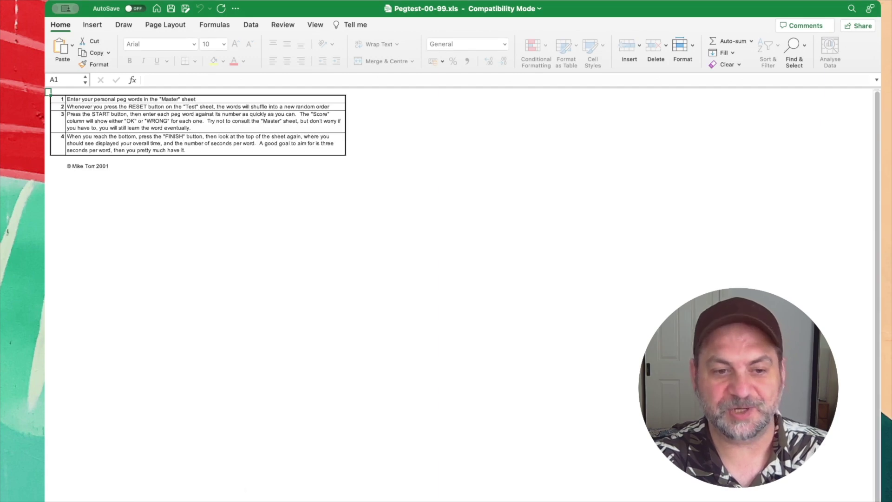
{"action": "left_click", "coordinate": [104, 169]}
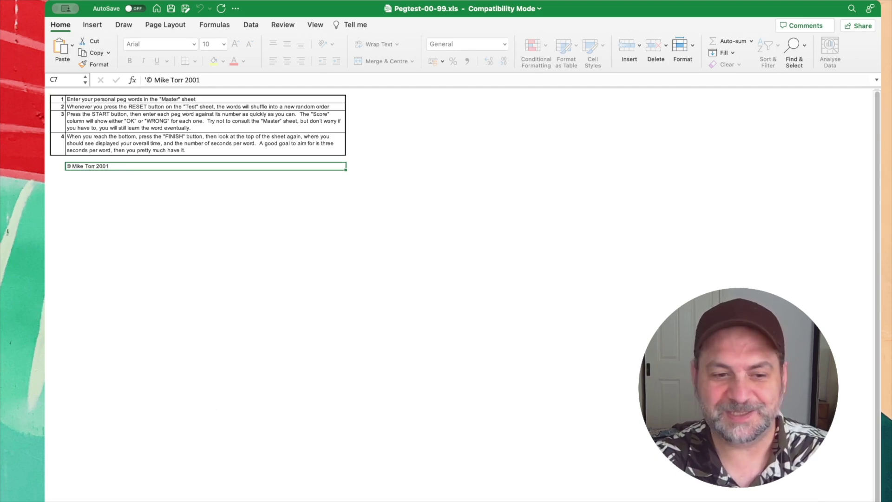
{"action": "key", "text": "ctrl+Page_Down"}
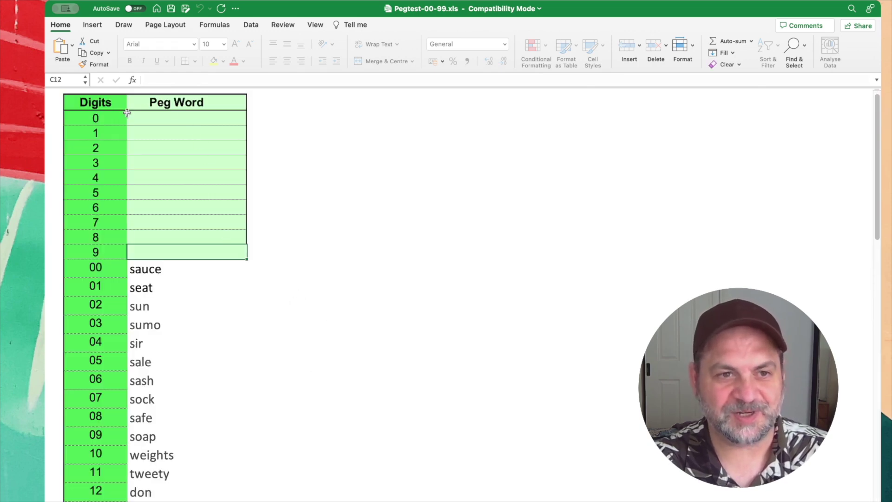
Step: Select the blank peg word cell for digit 0 and the 00 digit entry
{"action": "scroll", "coordinate": [198, 377], "scroll_direction": "up", "scroll_amount": 1}
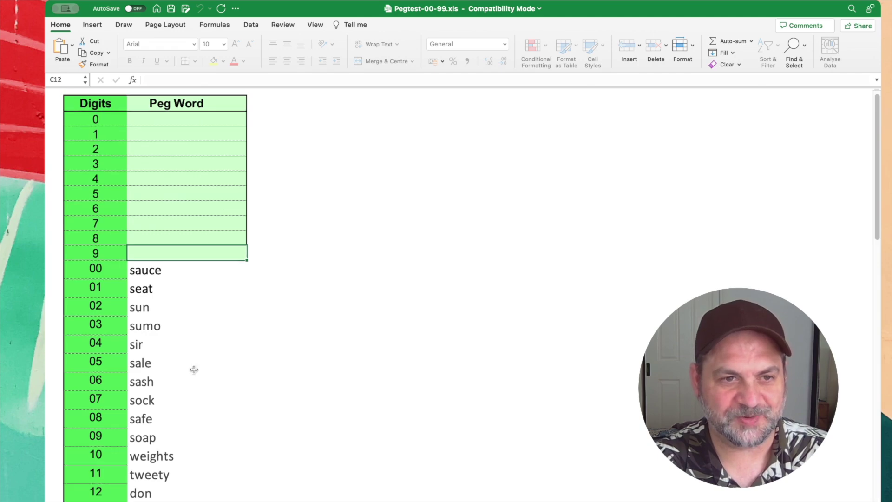
{"action": "scroll", "coordinate": [199, 373], "scroll_direction": "down", "scroll_amount": 20}
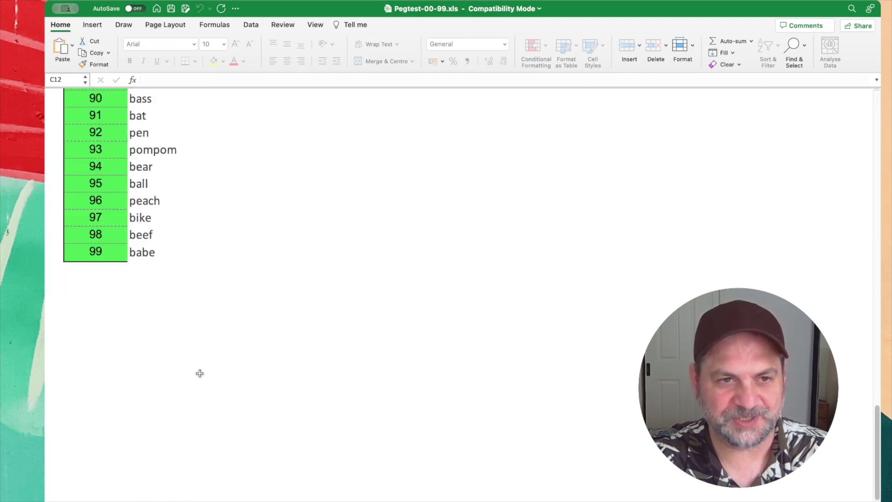
{"action": "scroll", "coordinate": [200, 373], "scroll_direction": "up", "scroll_amount": 20}
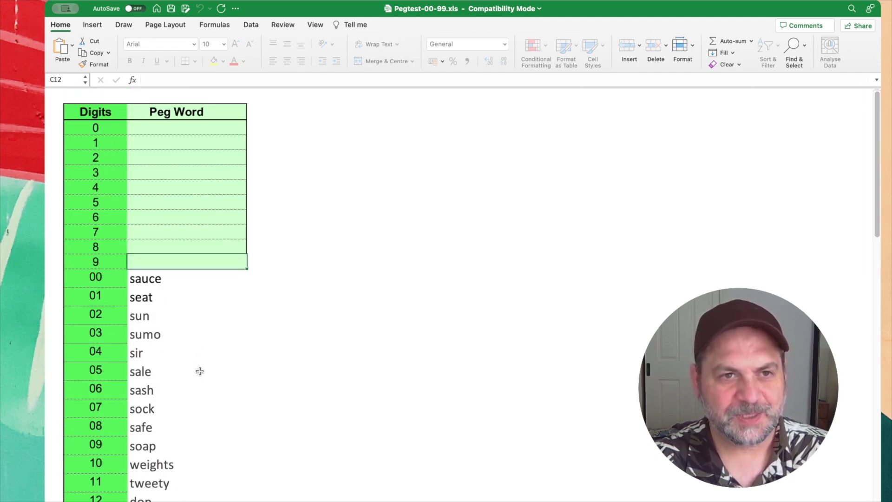
{"action": "left_click", "coordinate": [134, 128]}
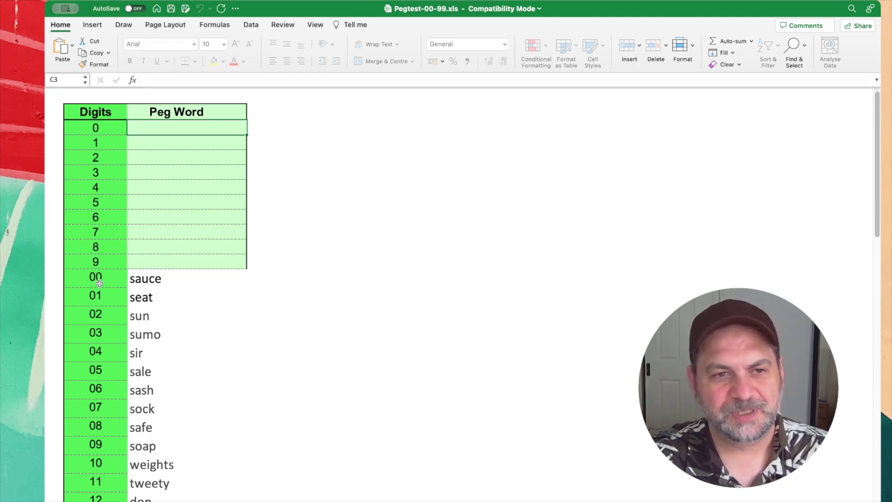
{"action": "left_click", "coordinate": [113, 285]}
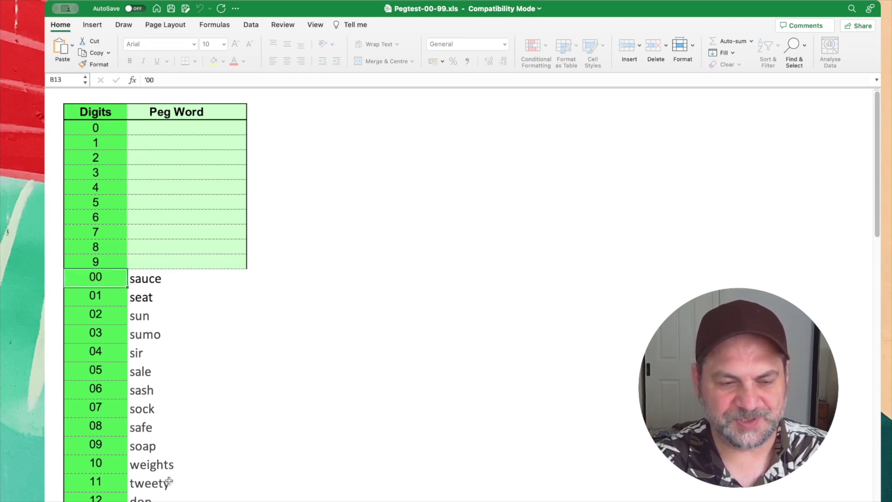
Step: Scroll through the sheet to view the shuffled digits down to 39
{"action": "scroll", "coordinate": [215, 421], "scroll_direction": "down", "scroll_amount": 1}
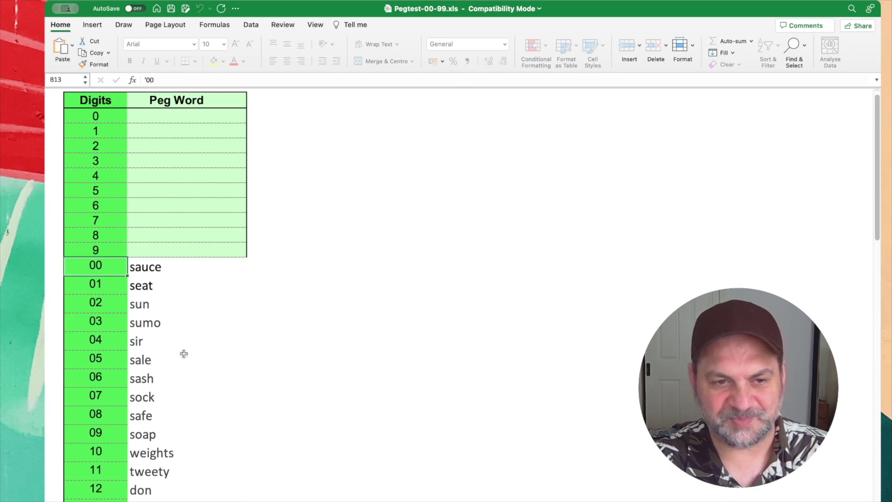
{"action": "scroll", "coordinate": [186, 363], "scroll_direction": "down", "scroll_amount": 6}
{"action": "scroll", "coordinate": [177, 339], "scroll_direction": "up", "scroll_amount": 6}
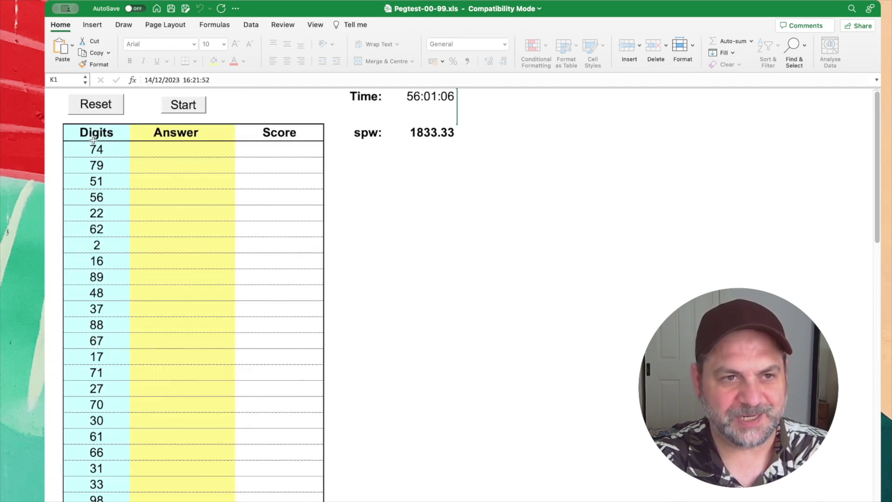
{"action": "scroll", "coordinate": [256, 311], "scroll_direction": "down", "scroll_amount": 20}
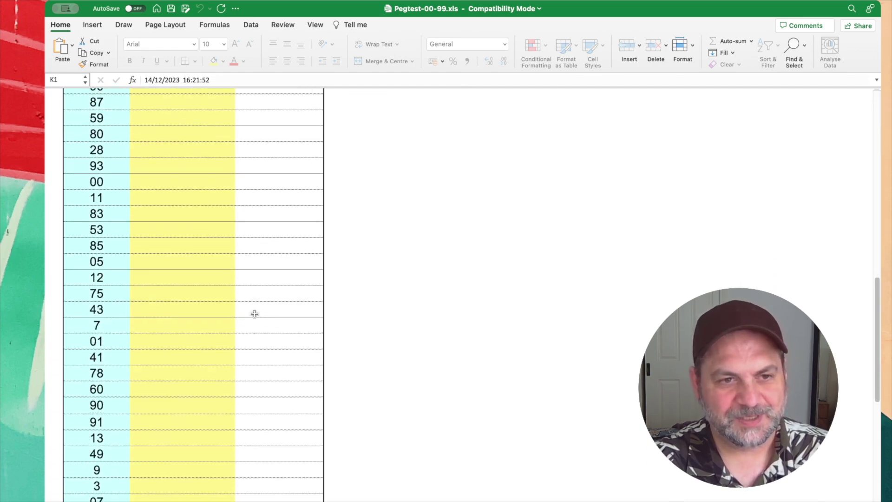
{"action": "scroll", "coordinate": [255, 313], "scroll_direction": "up", "scroll_amount": 15}
{"action": "scroll", "coordinate": [255, 314], "scroll_direction": "up", "scroll_amount": 5}
{"action": "scroll", "coordinate": [165, 185], "scroll_direction": "down", "scroll_amount": 1}
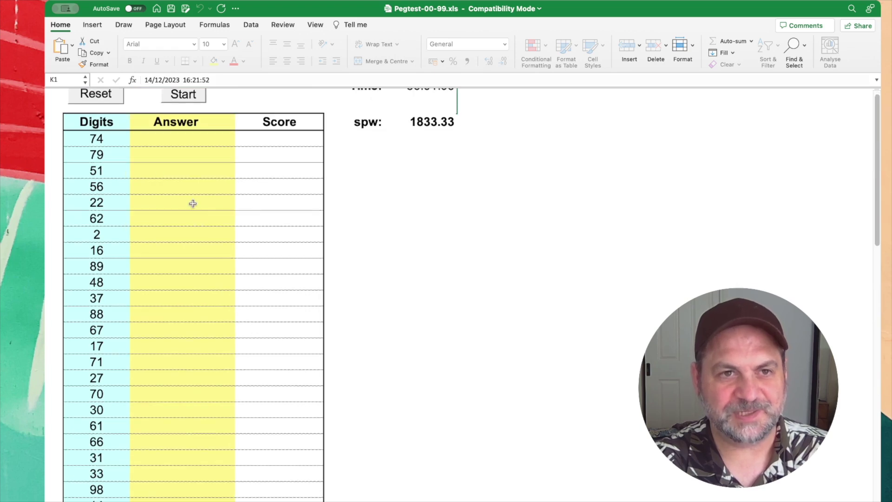
{"action": "scroll", "coordinate": [207, 217], "scroll_direction": "up", "scroll_amount": 1}
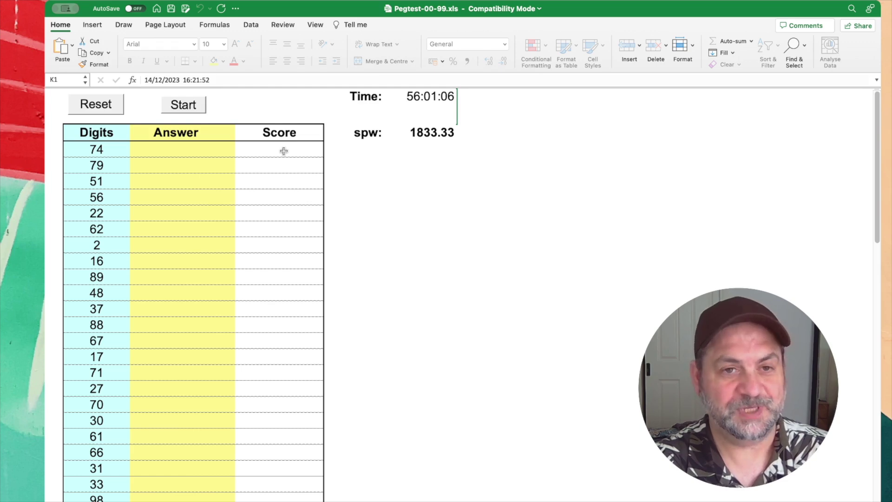
{"action": "scroll", "coordinate": [265, 274], "scroll_direction": "down", "scroll_amount": 10}
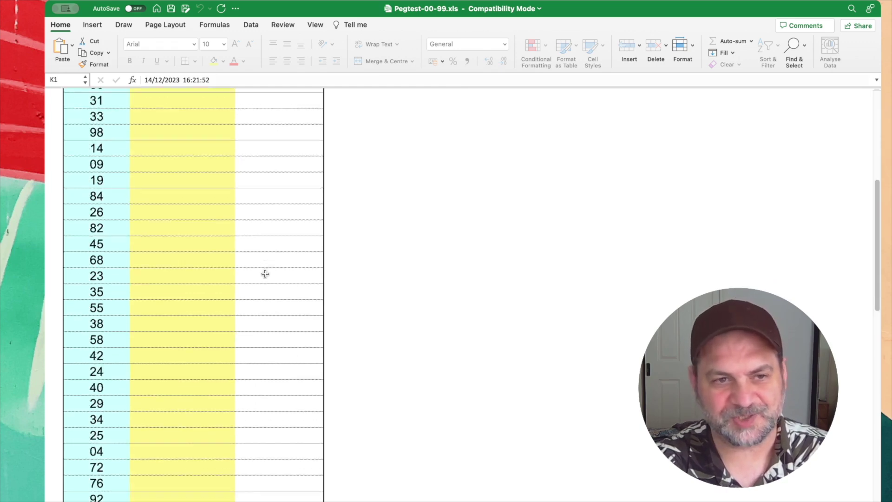
{"action": "scroll", "coordinate": [265, 274], "scroll_direction": "down", "scroll_amount": 20}
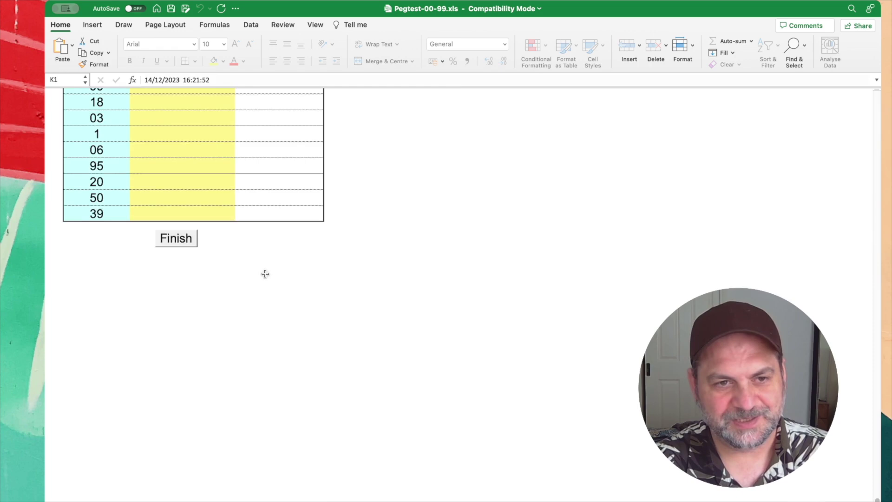
{"action": "scroll", "coordinate": [265, 273], "scroll_direction": "up", "scroll_amount": 20}
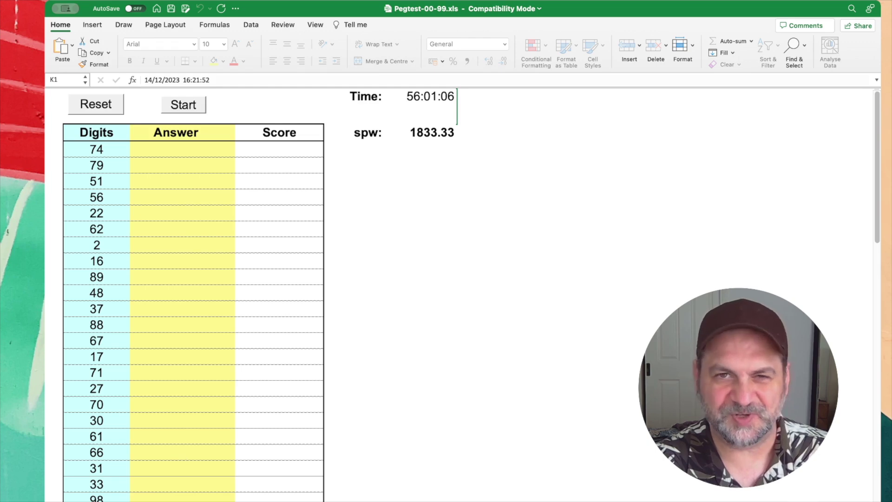
Step: Go back to the peg word list and select the peg word sauce and the 00 entry
{"action": "key", "text": "ctrl+Page_Down"}
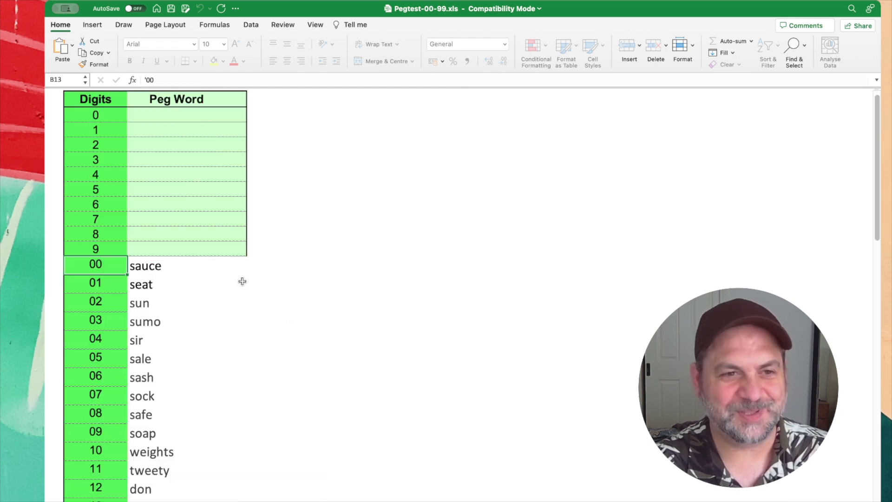
{"action": "scroll", "coordinate": [277, 276], "scroll_direction": "down", "scroll_amount": 5}
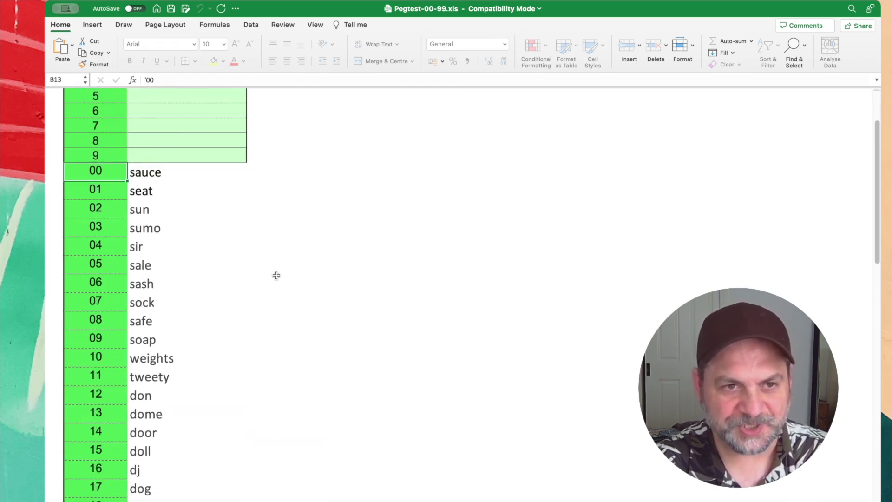
{"action": "scroll", "coordinate": [277, 276], "scroll_direction": "down", "scroll_amount": 2}
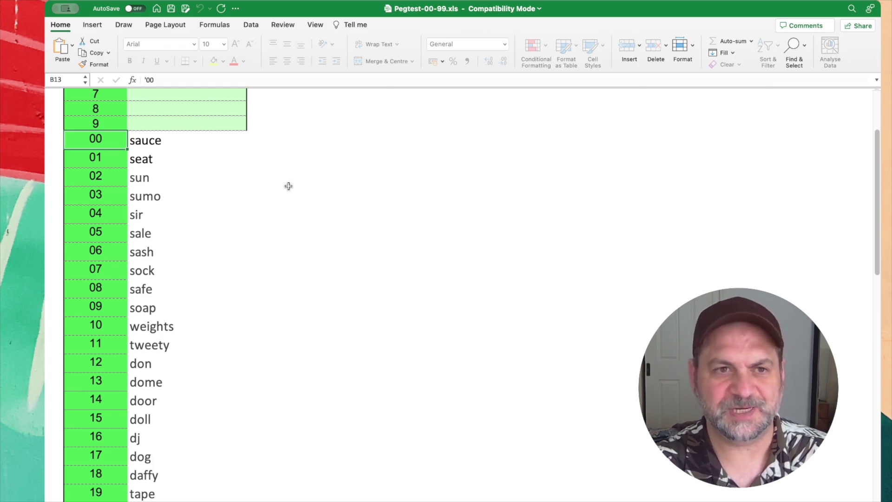
{"action": "left_click", "coordinate": [178, 139]}
{"action": "left_click", "coordinate": [106, 138]}
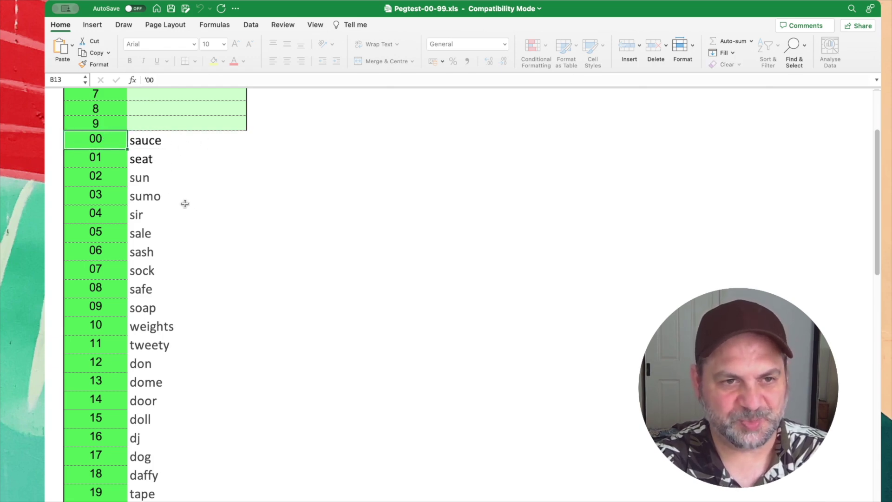
Step: Review the peg words weights for 10 and dj for 16 further down the list
{"action": "scroll", "coordinate": [186, 204], "scroll_direction": "down", "scroll_amount": 1}
{"action": "scroll", "coordinate": [188, 206], "scroll_direction": "down", "scroll_amount": 3}
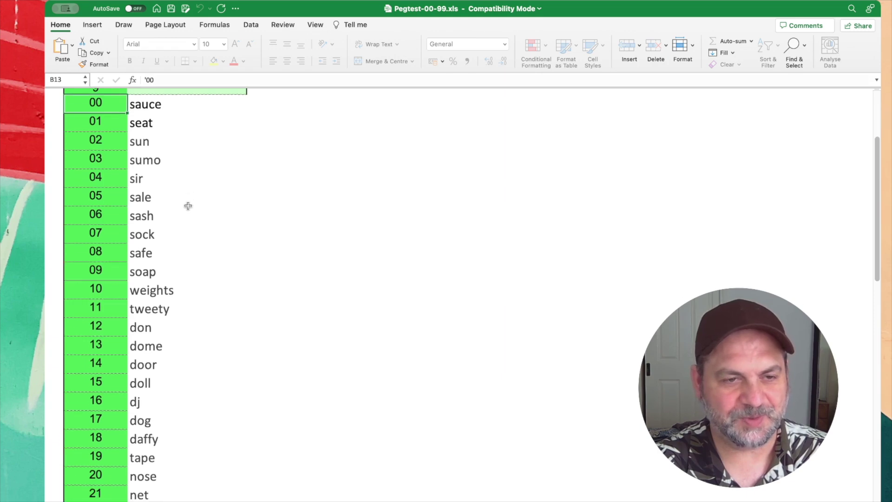
{"action": "scroll", "coordinate": [209, 239], "scroll_direction": "down", "scroll_amount": 3}
{"action": "left_click", "coordinate": [175, 261]}
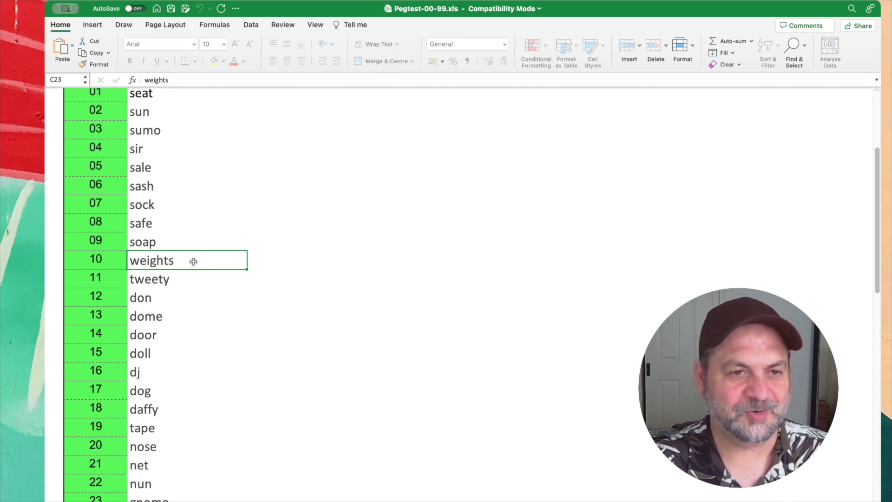
{"action": "scroll", "coordinate": [205, 283], "scroll_direction": "down", "scroll_amount": 1}
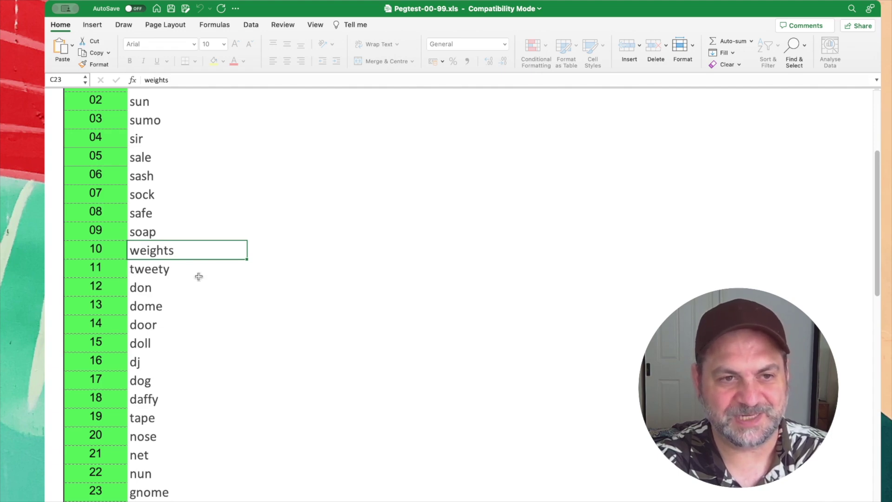
{"action": "scroll", "coordinate": [272, 259], "scroll_direction": "down", "scroll_amount": 5}
{"action": "scroll", "coordinate": [227, 218], "scroll_direction": "down", "scroll_amount": 4}
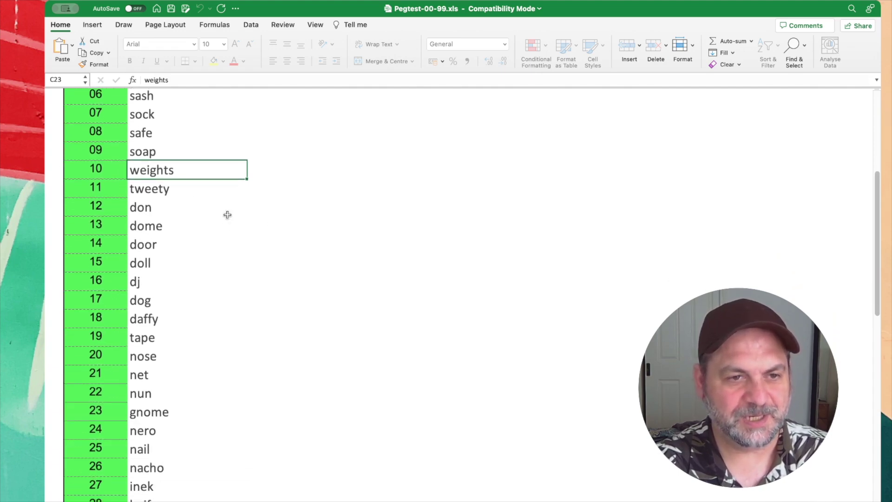
{"action": "left_click", "coordinate": [152, 221]}
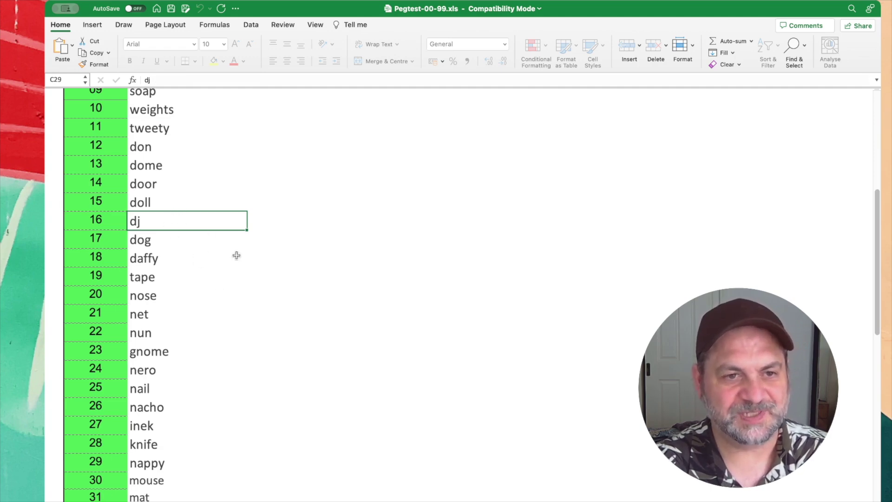
{"action": "scroll", "coordinate": [236, 255], "scroll_direction": "down", "scroll_amount": 5}
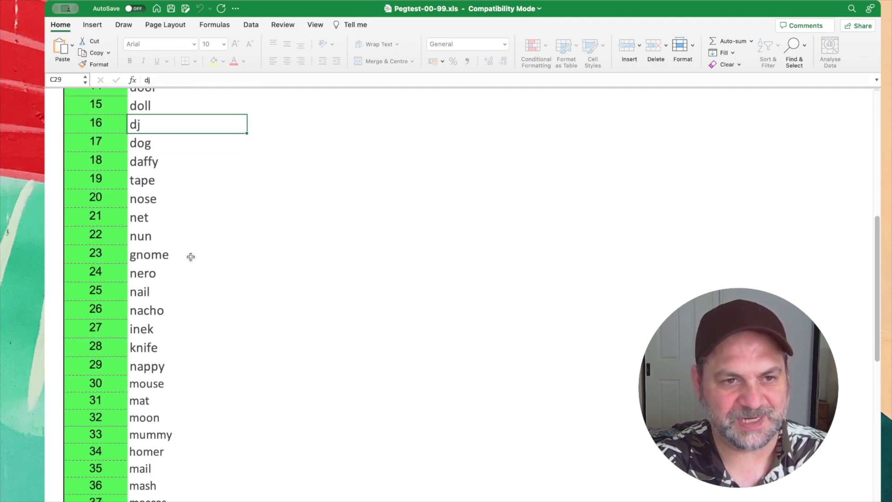
Step: Check the peg words nacho (26), inek (27), knife (28) and the entry for 37
{"action": "left_click", "coordinate": [171, 310]}
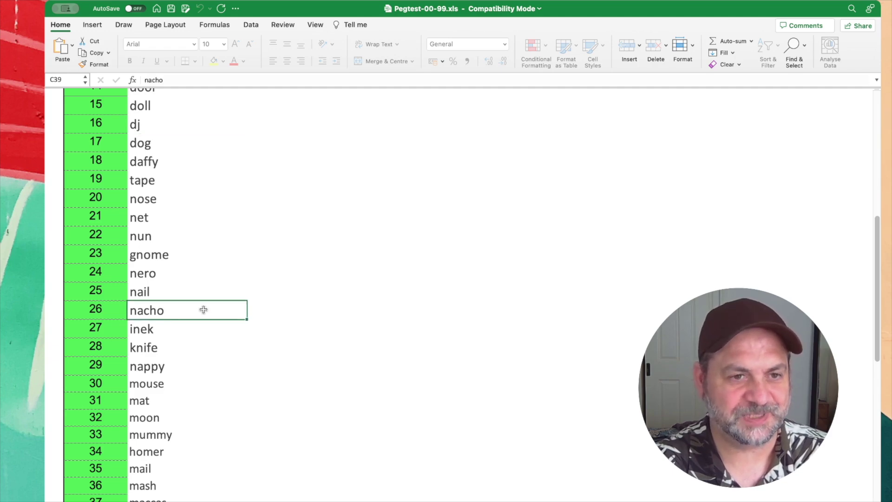
{"action": "scroll", "coordinate": [213, 298], "scroll_direction": "down", "scroll_amount": 1}
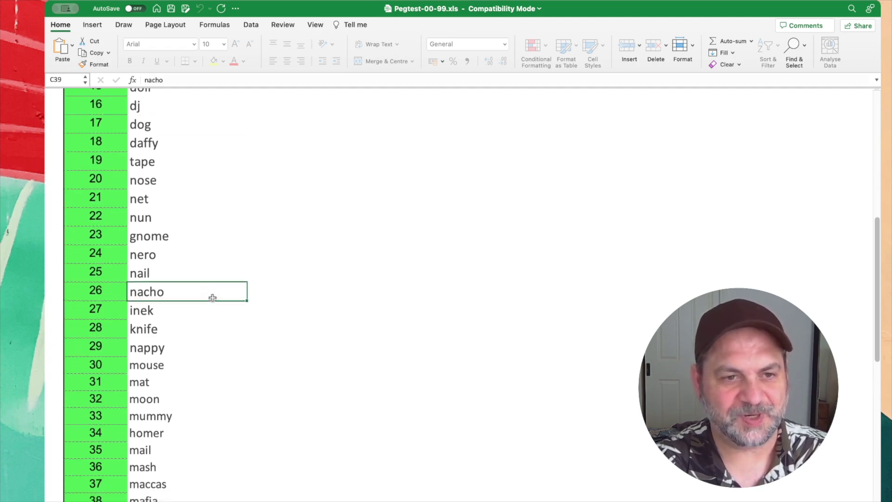
{"action": "scroll", "coordinate": [212, 298], "scroll_direction": "down", "scroll_amount": 2}
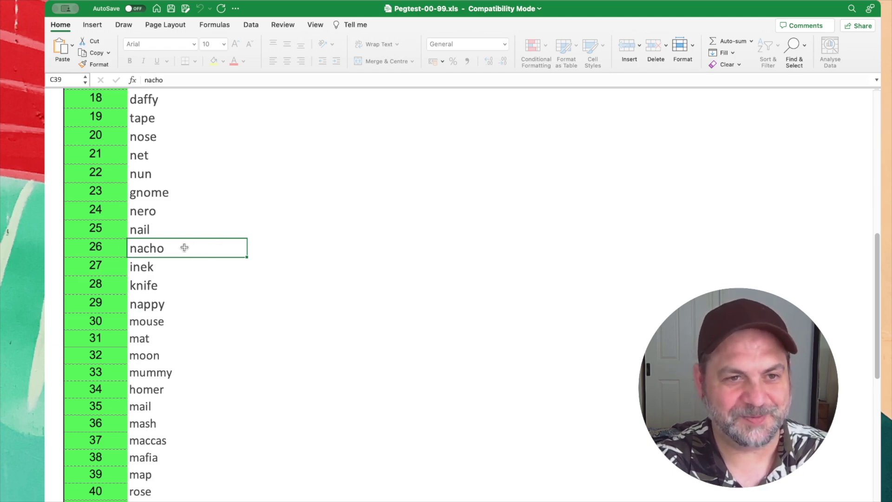
{"action": "left_click", "coordinate": [165, 270]}
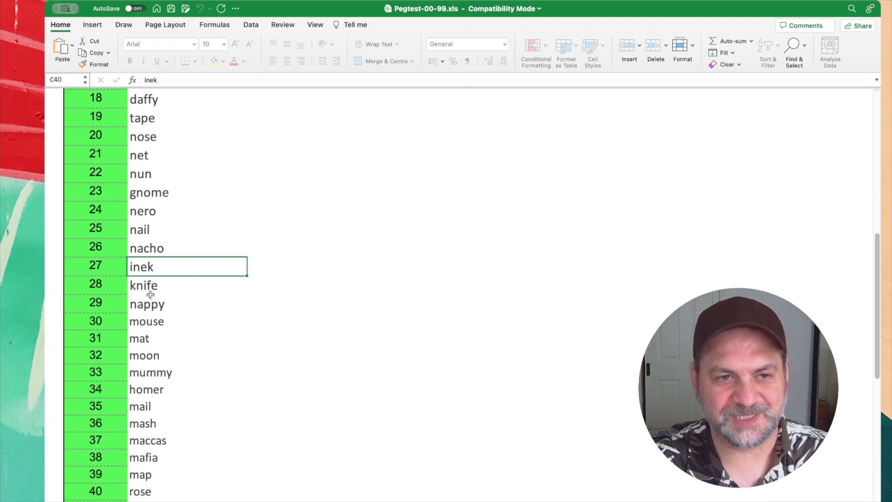
{"action": "scroll", "coordinate": [250, 267], "scroll_direction": "down", "scroll_amount": 3}
{"action": "left_click", "coordinate": [183, 176]}
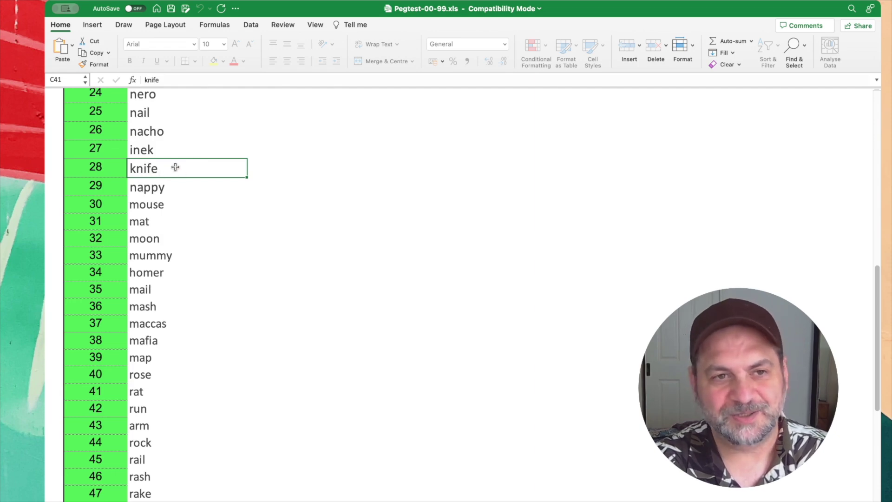
{"action": "scroll", "coordinate": [193, 219], "scroll_direction": "down", "scroll_amount": 5}
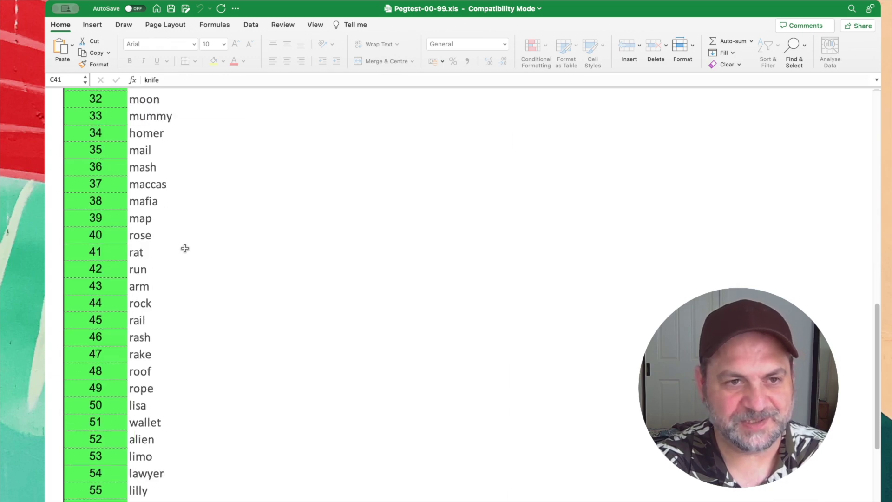
{"action": "scroll", "coordinate": [185, 248], "scroll_direction": "down", "scroll_amount": 1}
{"action": "left_click", "coordinate": [154, 173]}
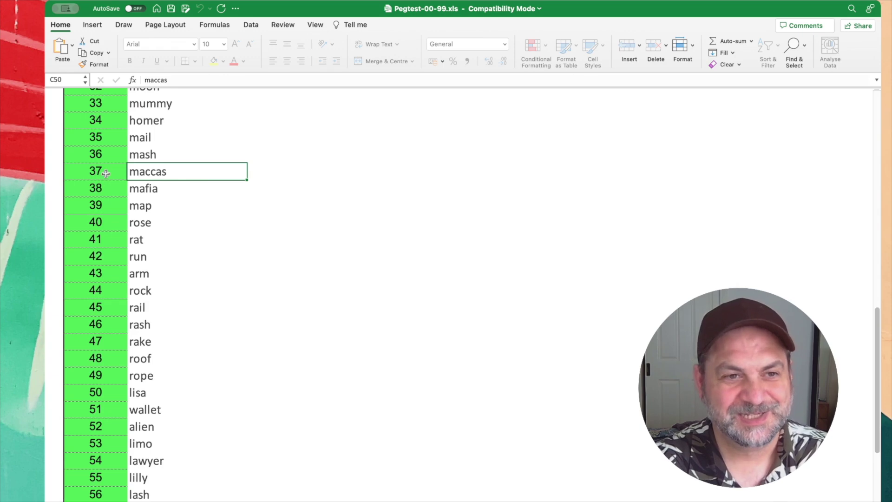
Step: Select 37, then 44, and confirm 44's peg word is rock, glancing at rail
{"action": "left_click", "coordinate": [122, 172]}
{"action": "scroll", "coordinate": [180, 250], "scroll_direction": "down", "scroll_amount": 1}
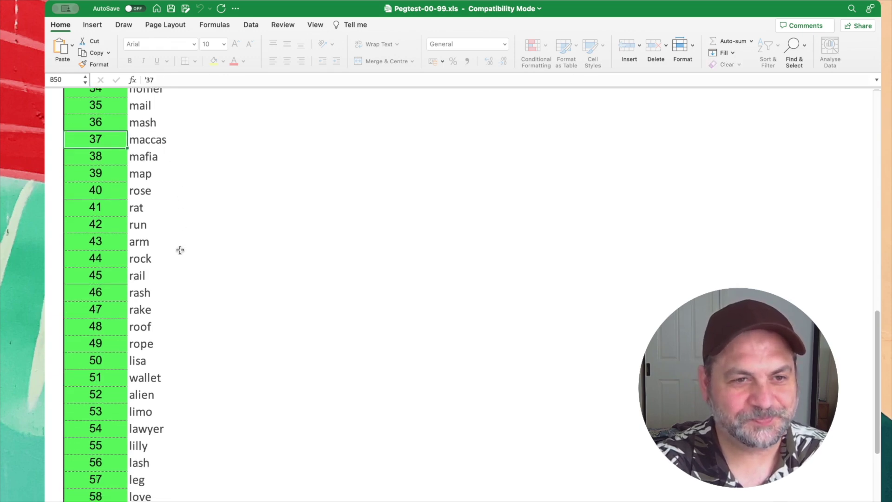
{"action": "scroll", "coordinate": [181, 247], "scroll_direction": "down", "scroll_amount": 1}
{"action": "left_click", "coordinate": [159, 238]}
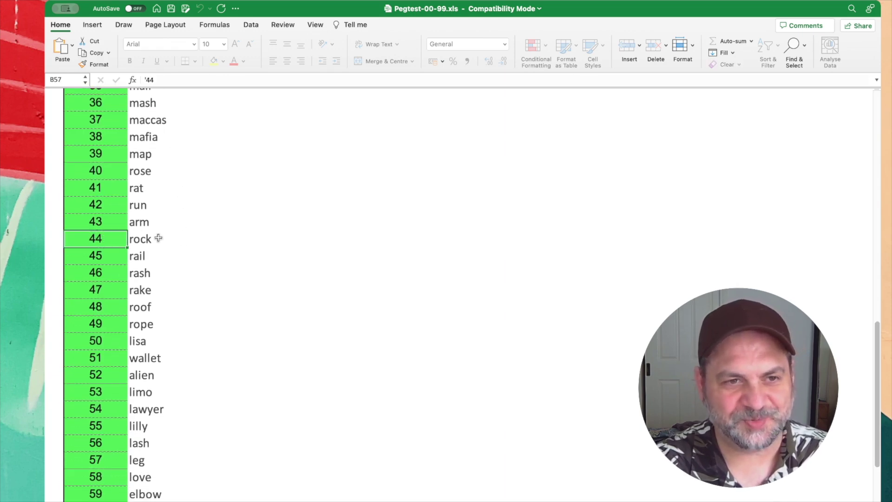
{"action": "left_click", "coordinate": [170, 239]}
{"action": "left_click", "coordinate": [114, 239]}
{"action": "left_click", "coordinate": [171, 240]}
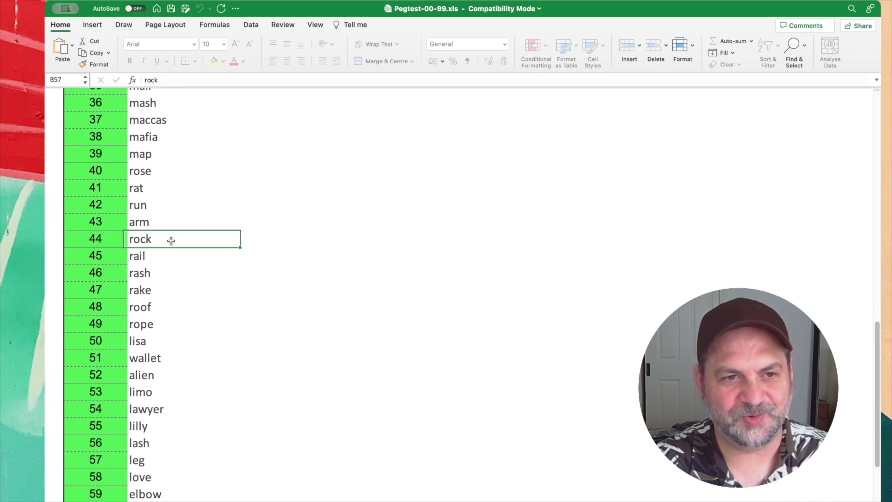
{"action": "left_click", "coordinate": [196, 243]}
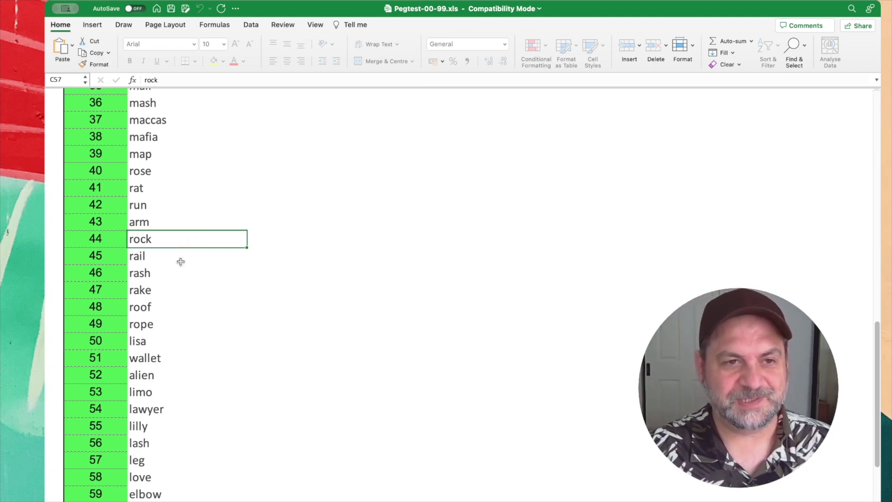
{"action": "left_click", "coordinate": [179, 260]}
{"action": "left_click", "coordinate": [200, 235]}
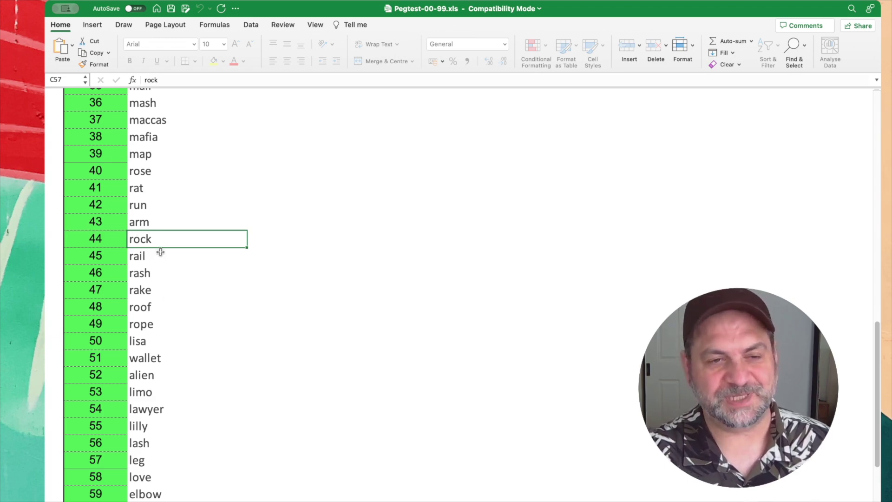
Step: Check the peg words wallet for 51 and alien for 52
{"action": "scroll", "coordinate": [225, 251], "scroll_direction": "down", "scroll_amount": 1}
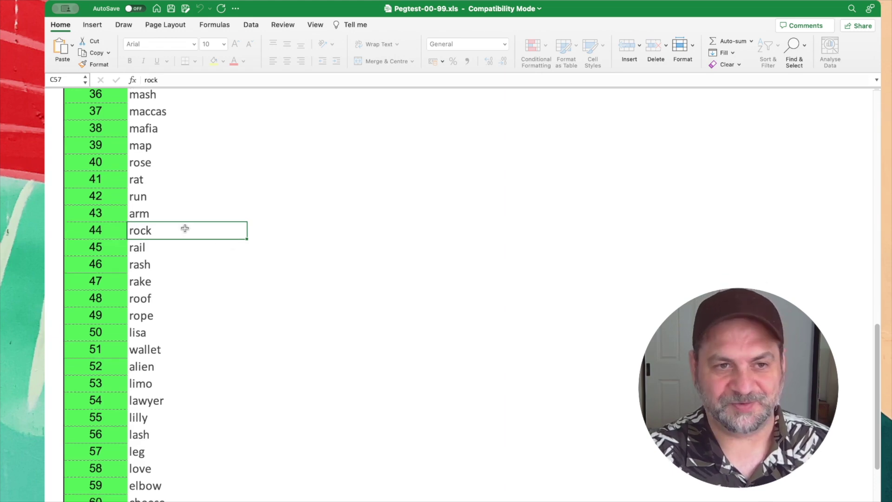
{"action": "scroll", "coordinate": [211, 241], "scroll_direction": "down", "scroll_amount": 5}
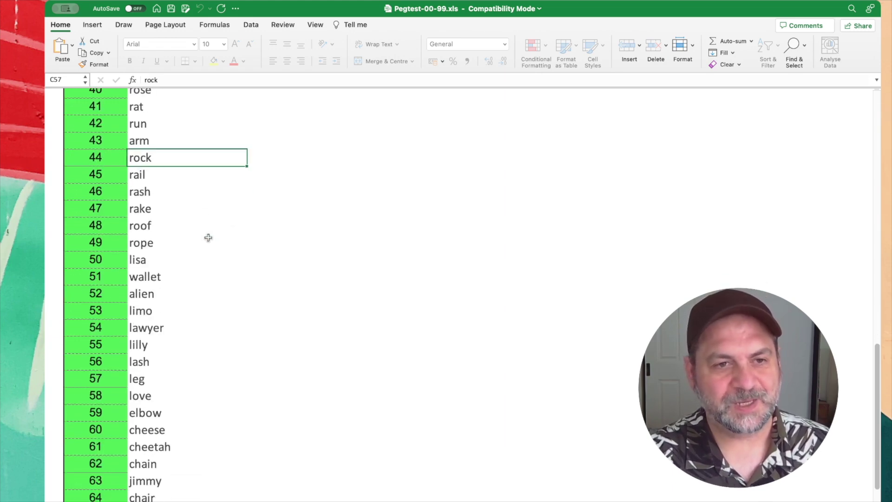
{"action": "left_click", "coordinate": [133, 274]}
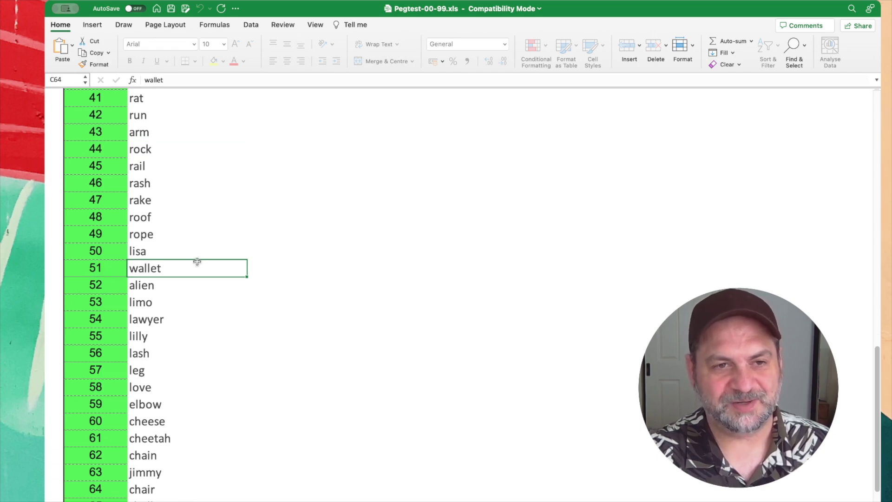
{"action": "scroll", "coordinate": [228, 257], "scroll_direction": "down", "scroll_amount": 1}
{"action": "left_click", "coordinate": [143, 273]}
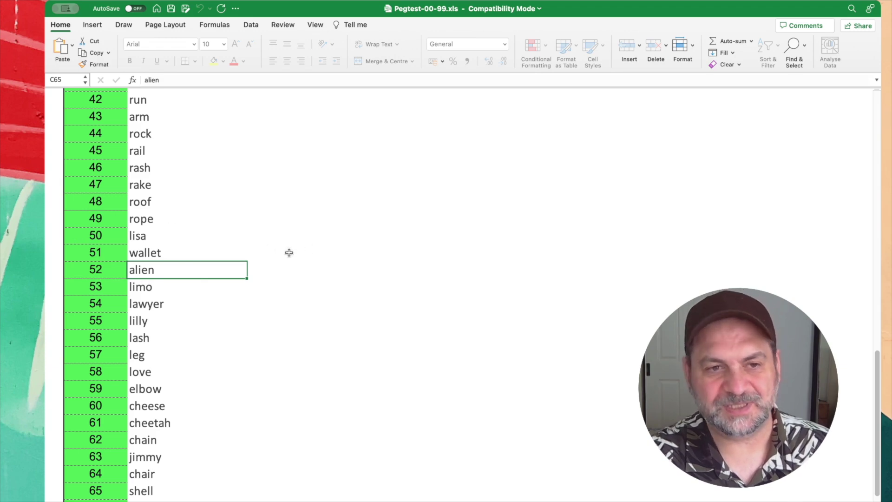
Step: Check chacha for 66, then scroll back toward the top of the peg list
{"action": "scroll", "coordinate": [217, 304], "scroll_direction": "down", "scroll_amount": 1}
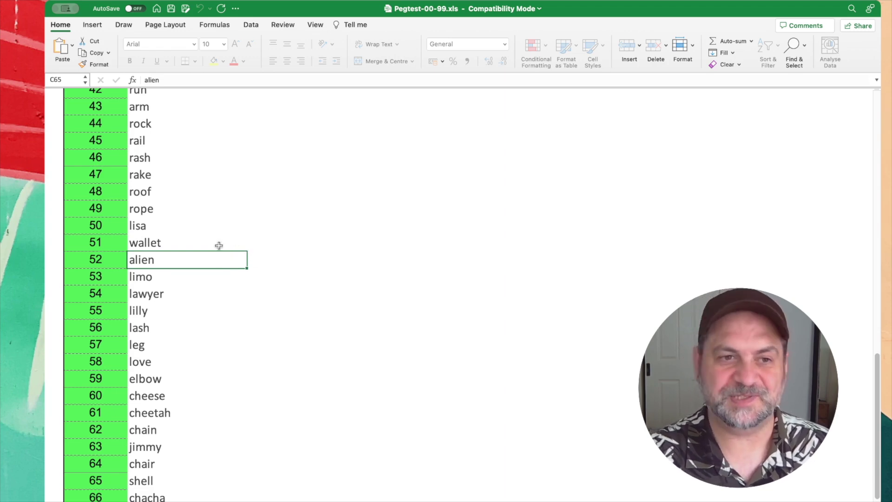
{"action": "scroll", "coordinate": [243, 259], "scroll_direction": "down", "scroll_amount": 4}
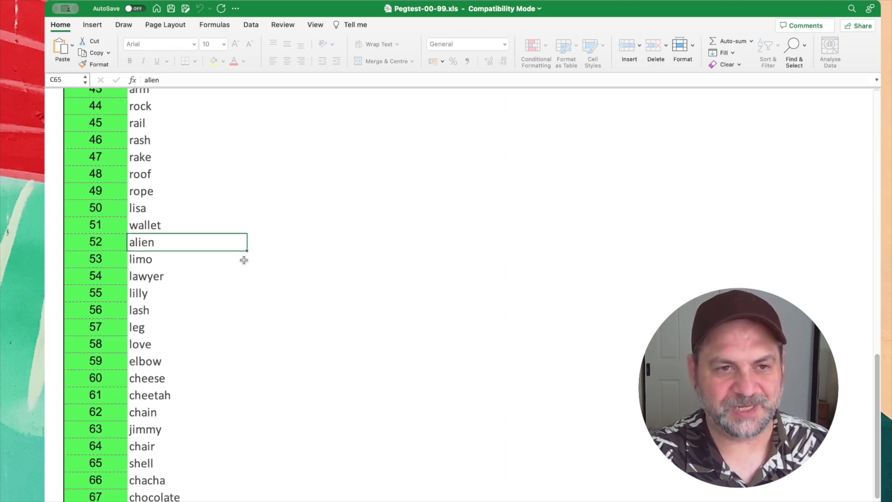
{"action": "scroll", "coordinate": [244, 259], "scroll_direction": "down", "scroll_amount": 10}
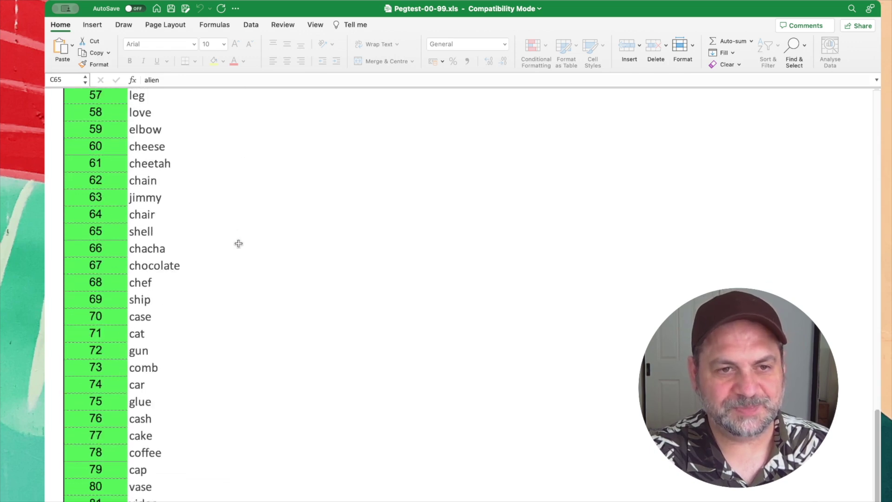
{"action": "left_click", "coordinate": [158, 251]}
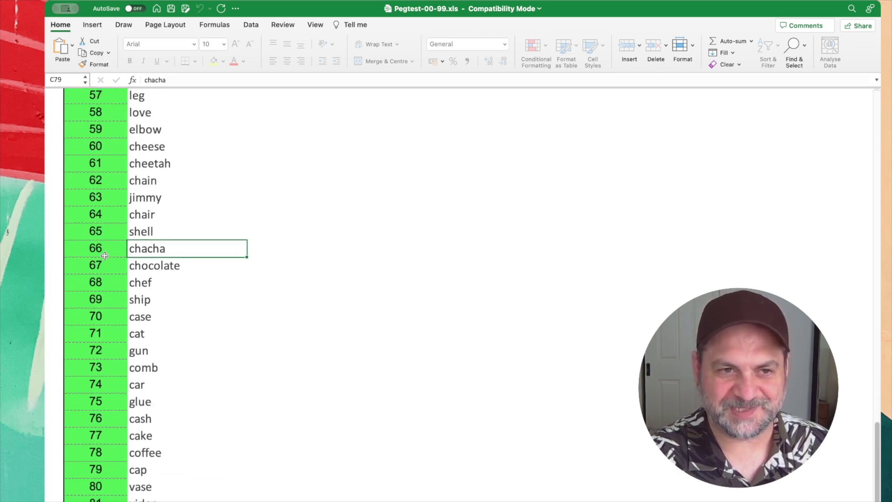
{"action": "left_click", "coordinate": [106, 255]}
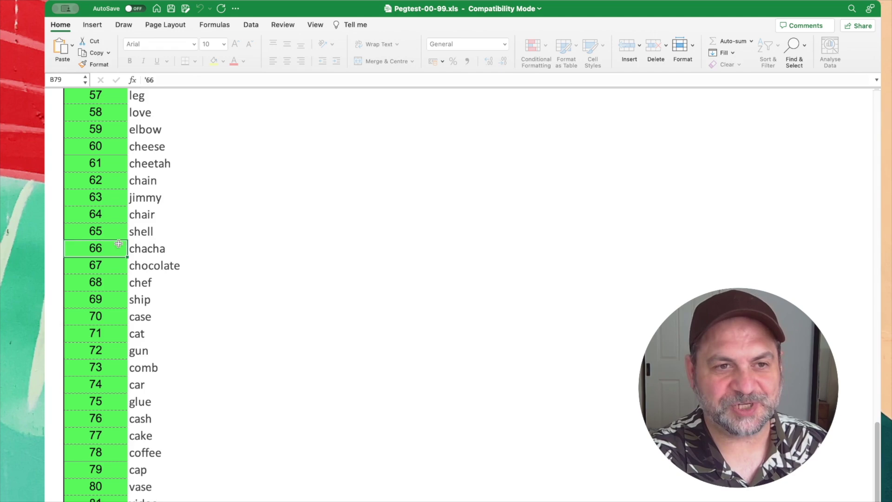
{"action": "left_click", "coordinate": [156, 256]}
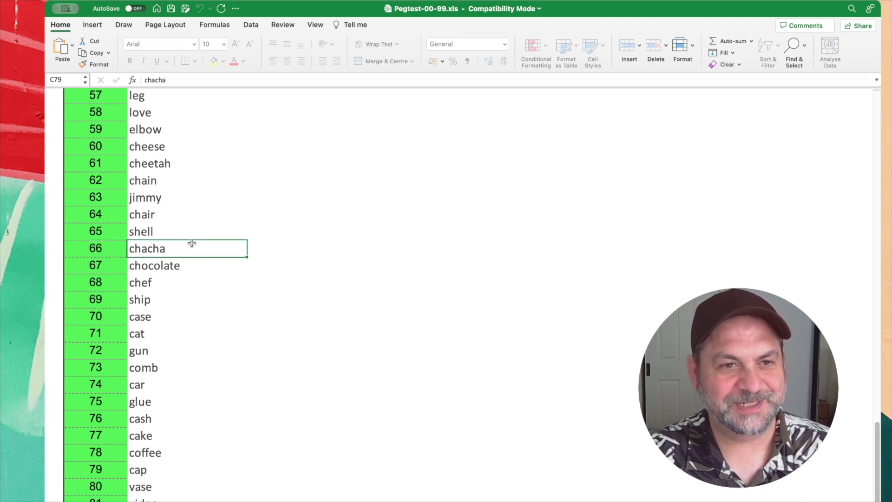
{"action": "scroll", "coordinate": [225, 274], "scroll_direction": "down", "scroll_amount": 2}
{"action": "scroll", "coordinate": [225, 274], "scroll_direction": "down", "scroll_amount": 8}
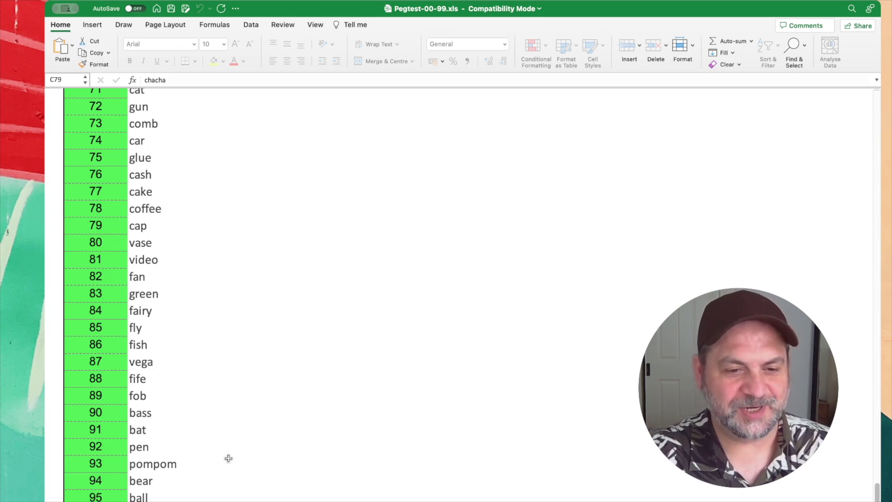
{"action": "scroll", "coordinate": [233, 425], "scroll_direction": "up", "scroll_amount": 20}
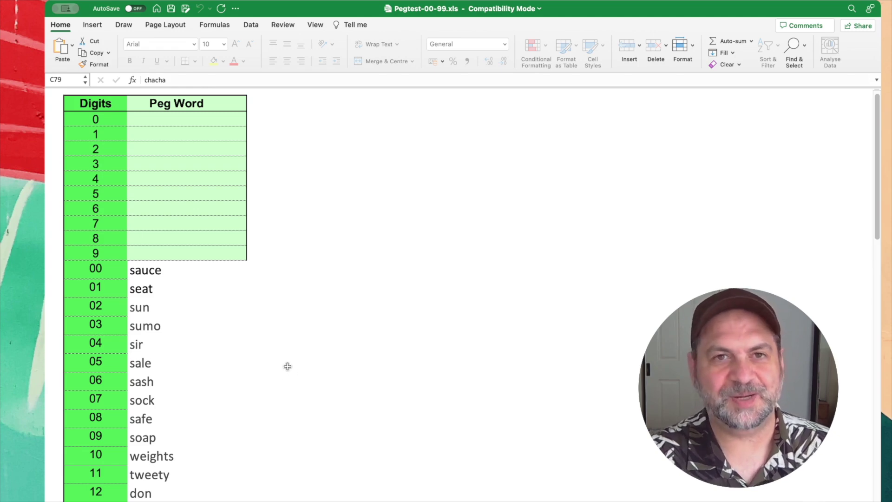
Step: On the test sheet, select the first Answer cell and reshuffle the digits three times
{"action": "key", "text": "ctrl+Page_Down"}
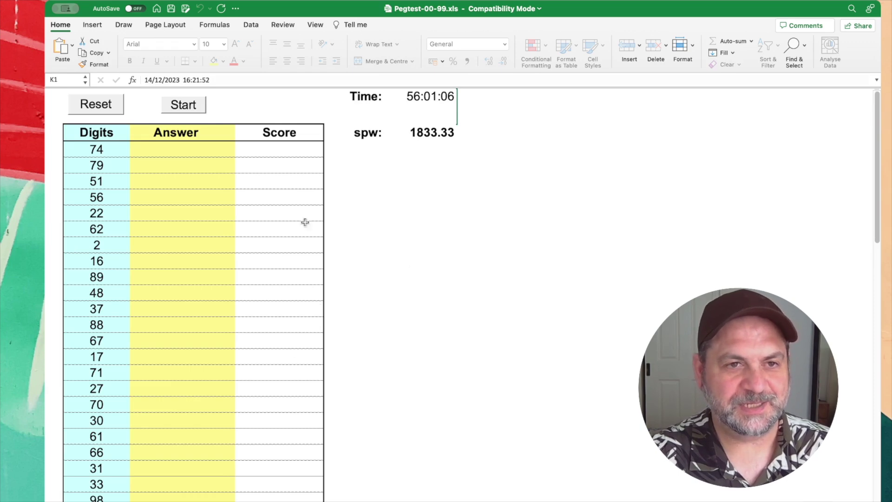
{"action": "left_click", "coordinate": [159, 148]}
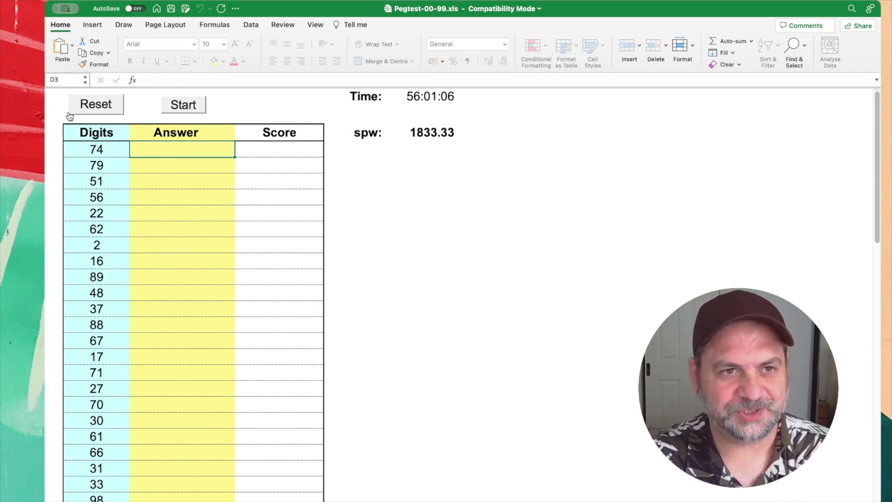
{"action": "left_click", "coordinate": [96, 105]}
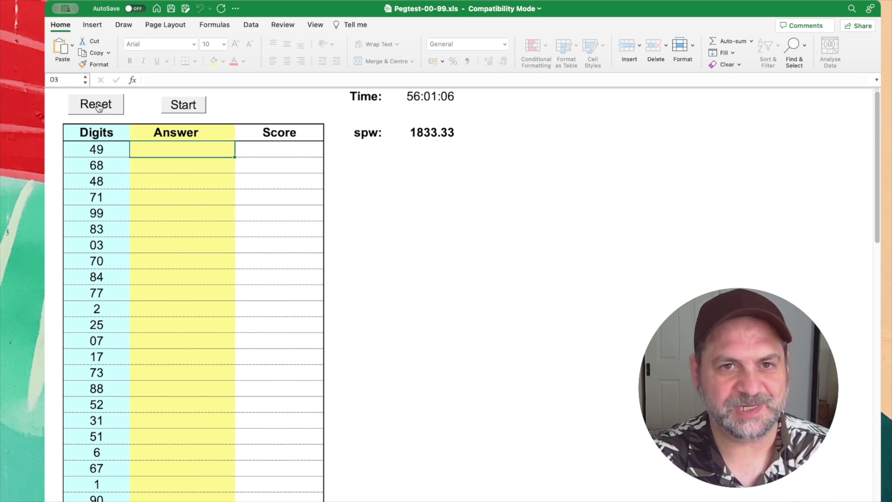
{"action": "left_click", "coordinate": [101, 106]}
{"action": "left_click", "coordinate": [110, 104]}
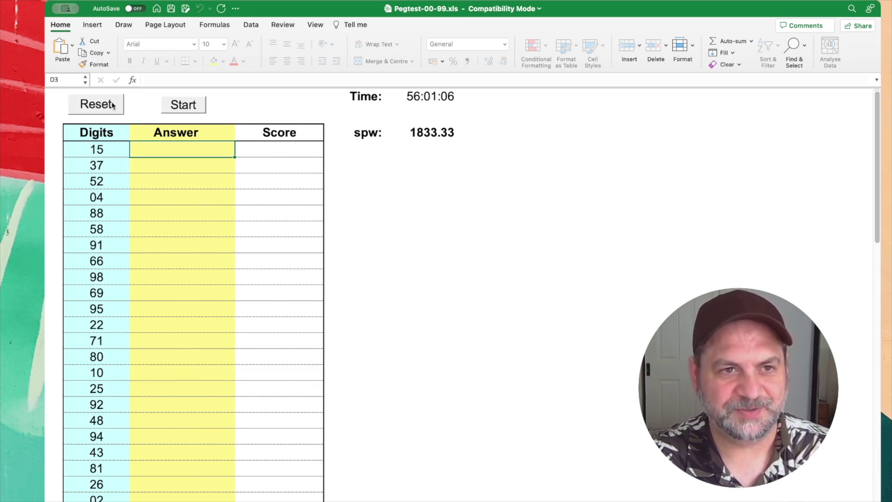
Step: Start the test and answer doll, maccas, alien, sir and silver for 15, 37, 52, 04, 88
{"action": "left_click", "coordinate": [191, 107]}
{"action": "type", "text": "doll"}
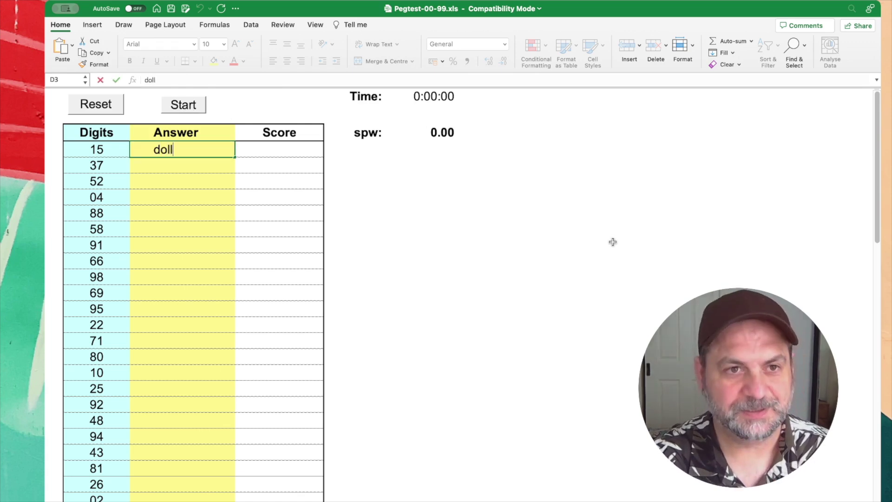
{"action": "key", "text": "Return"}
{"action": "type", "text": "maccas"}
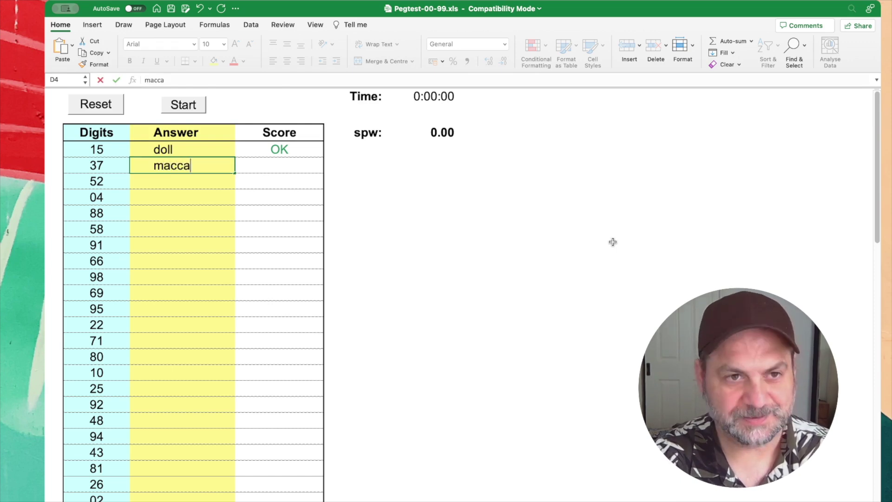
{"action": "key", "text": "Return"}
{"action": "type", "text": "alien"}
{"action": "key", "text": "Return"}
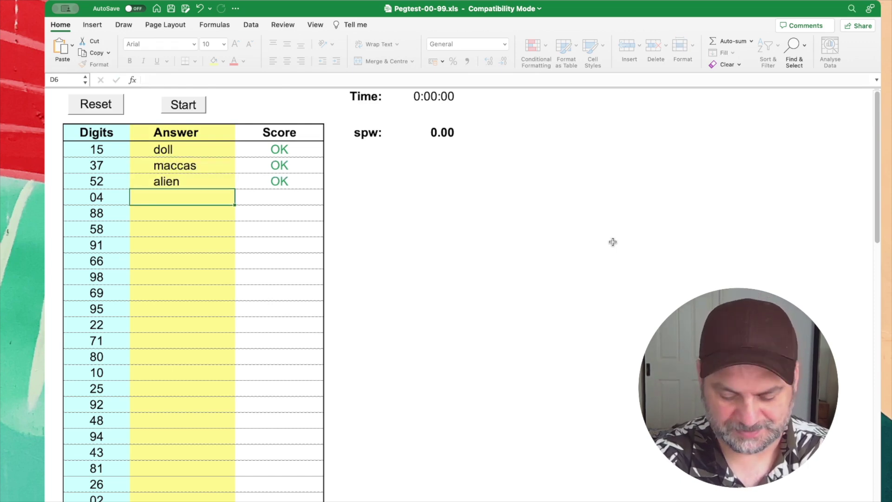
{"action": "type", "text": "sir"}
{"action": "key", "text": "Return"}
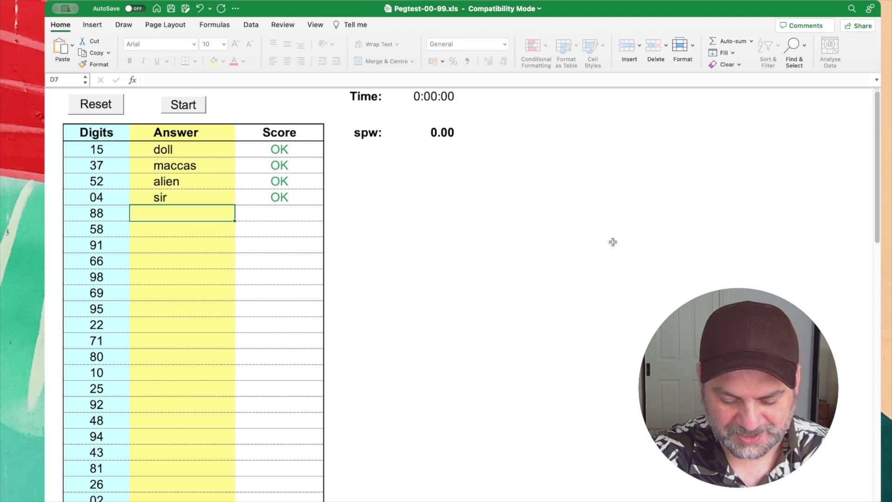
{"action": "type", "text": "silver"}
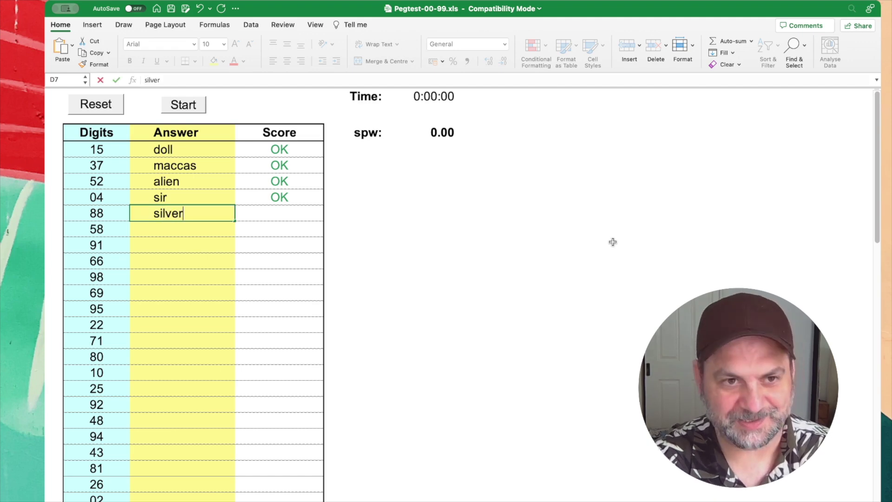
{"action": "key", "text": "Return"}
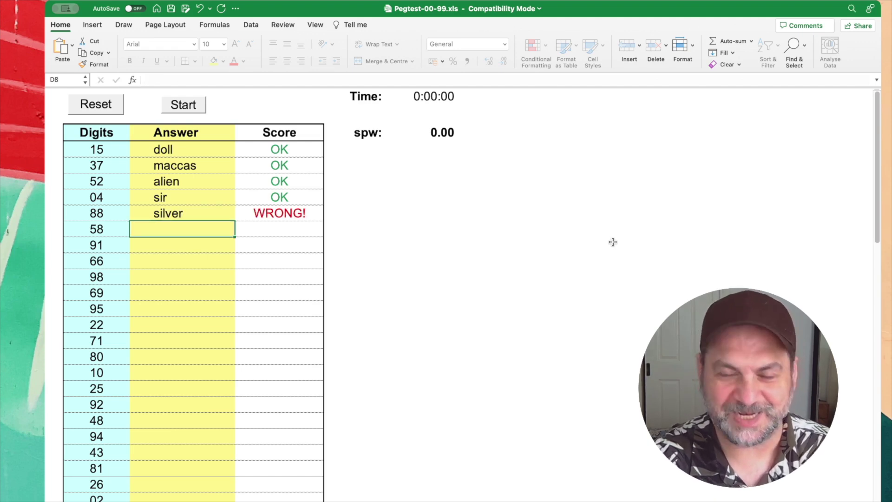
Step: Answer love, bat, chacha, beef, ship and ball for 58, 91, 66, 98, 69, 95
{"action": "type", "text": "lo"}
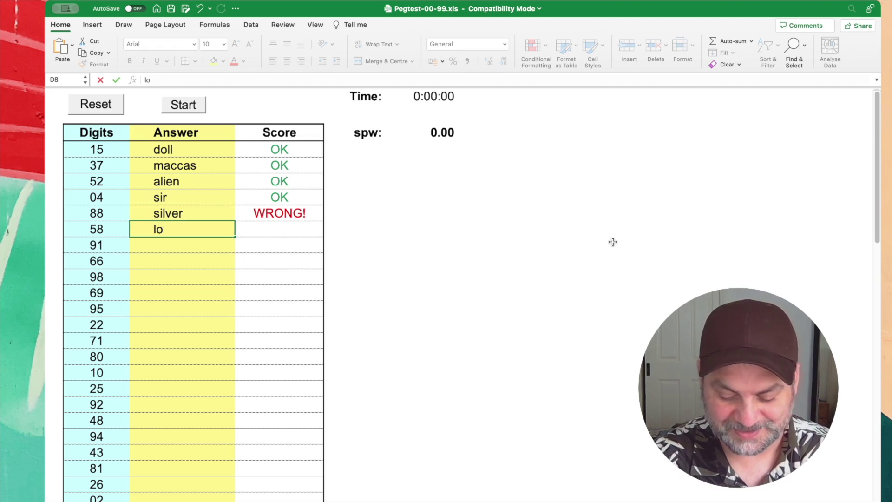
{"action": "type", "text": "ve"}
{"action": "key", "text": "Return"}
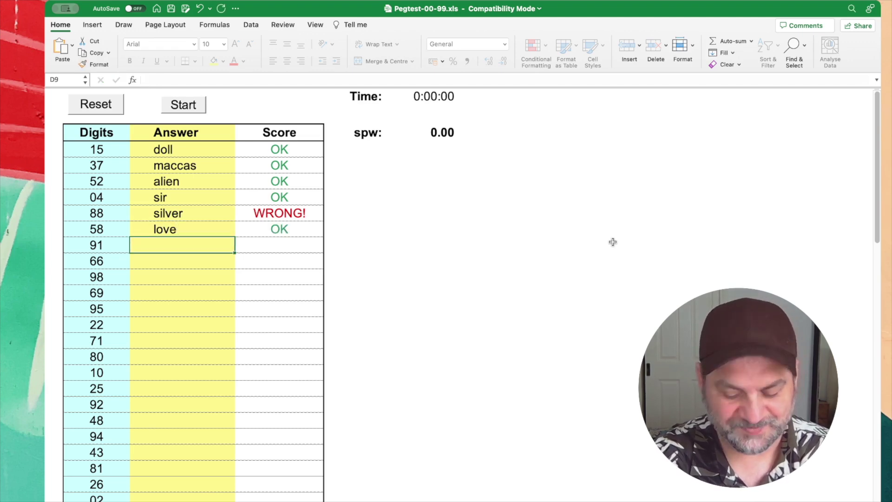
{"action": "type", "text": "bat"}
{"action": "key", "text": "Return"}
{"action": "type", "text": "ch"}
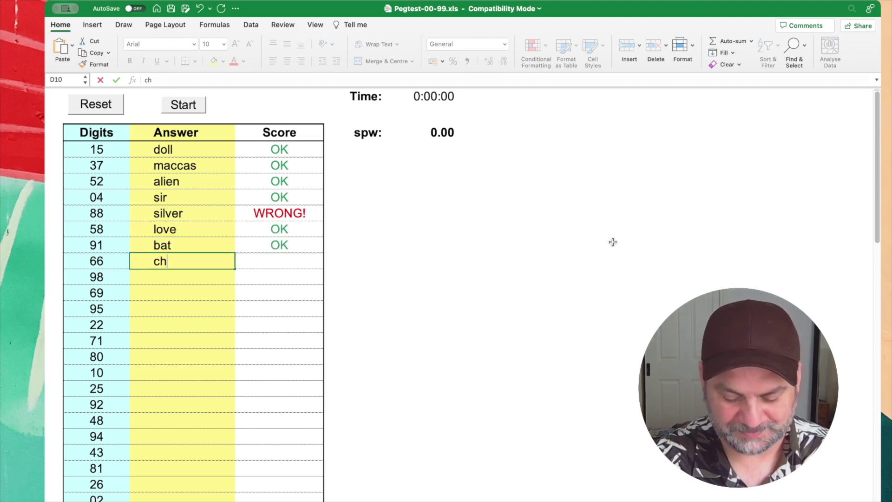
{"action": "type", "text": "acha"}
{"action": "key", "text": "Return"}
{"action": "type", "text": "beef"}
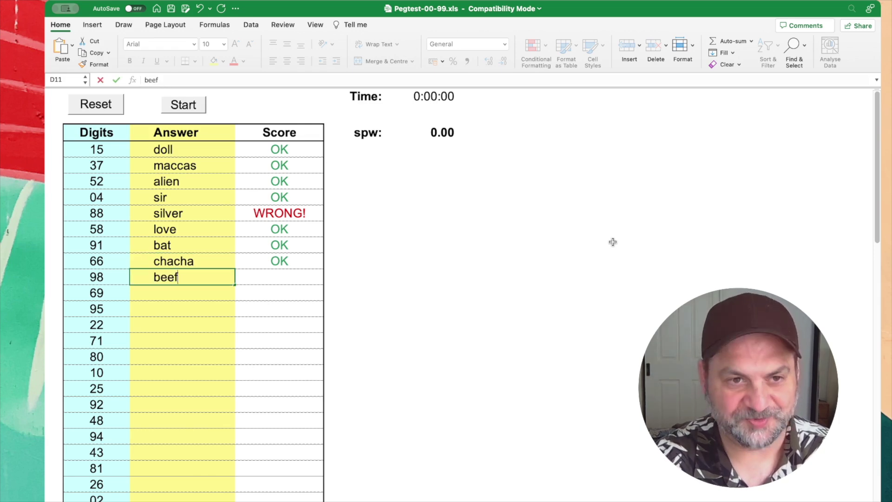
{"action": "key", "text": "Return"}
{"action": "type", "text": "ship"}
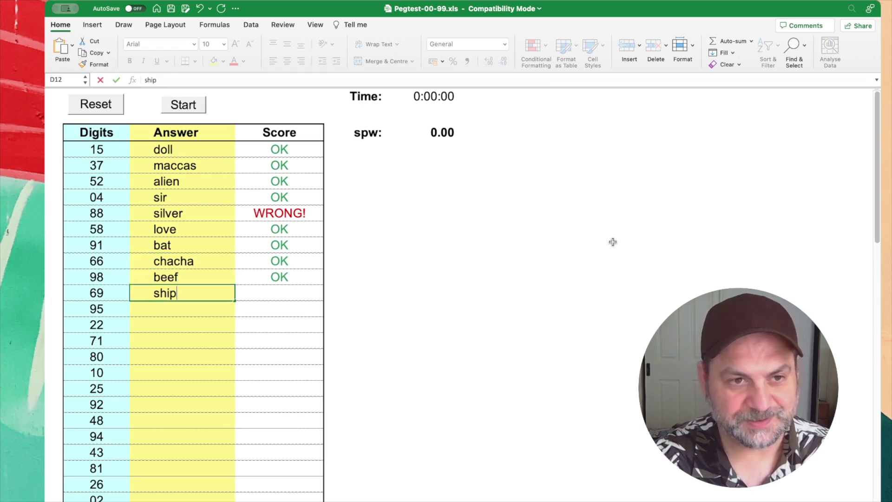
{"action": "key", "text": "Return"}
{"action": "type", "text": "ball"}
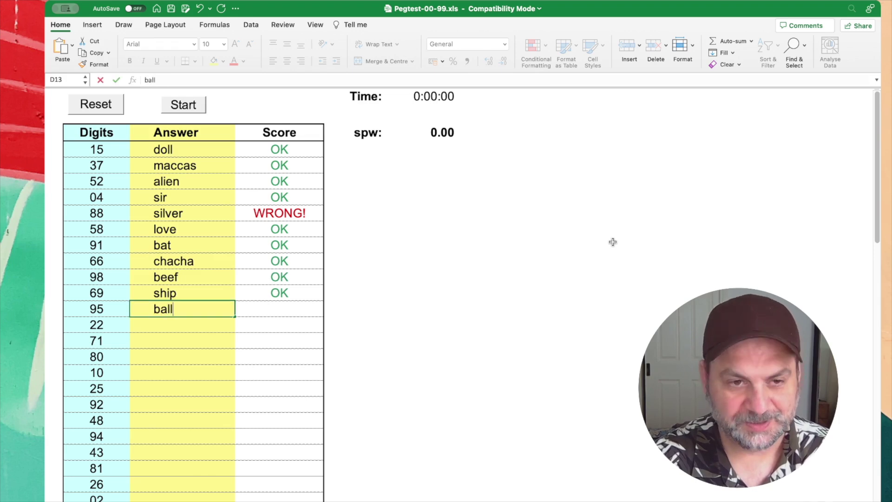
{"action": "key", "text": "Return"}
{"action": "scroll", "coordinate": [615, 244], "scroll_direction": "down", "scroll_amount": 8}
Step: Enter nun for 22, cat for 71 and vase for 80
{"action": "type", "text": "nun"}
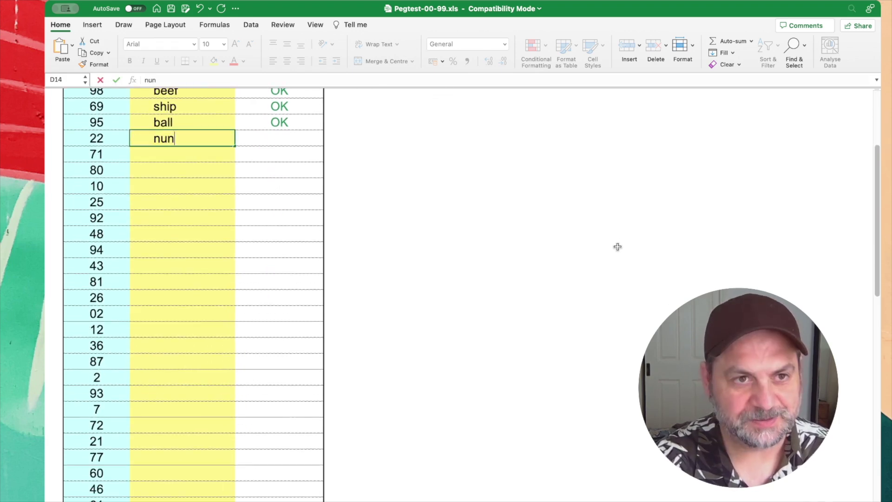
{"action": "key", "text": "Return"}
{"action": "type", "text": "va"}
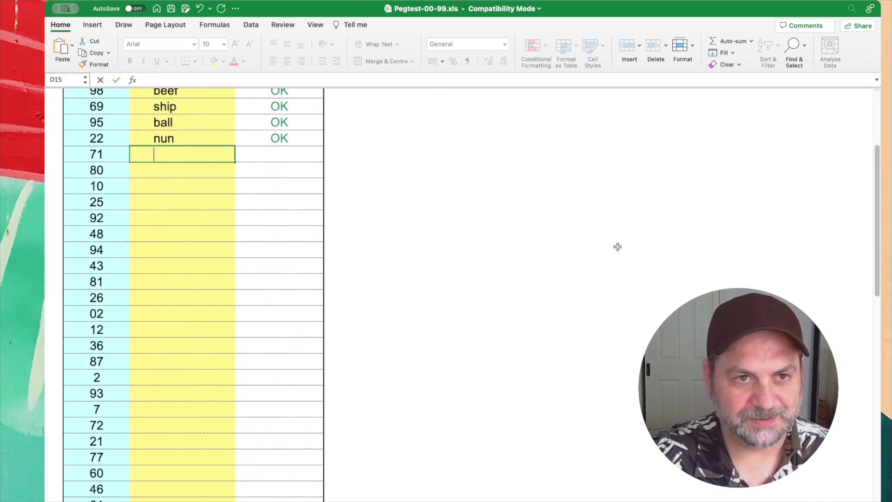
{"action": "type", "text": "cat"}
{"action": "key", "text": "Return"}
{"action": "type", "text": "v"}
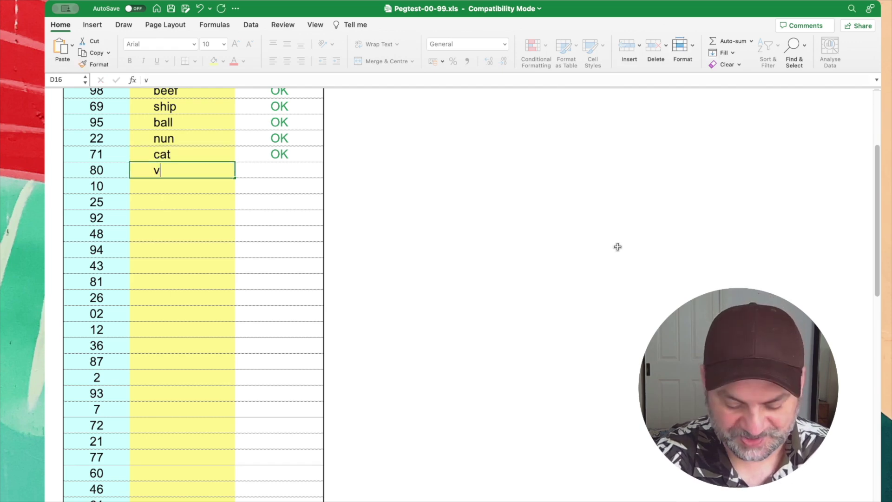
{"action": "type", "text": "ase"}
{"action": "key", "text": "Return"}
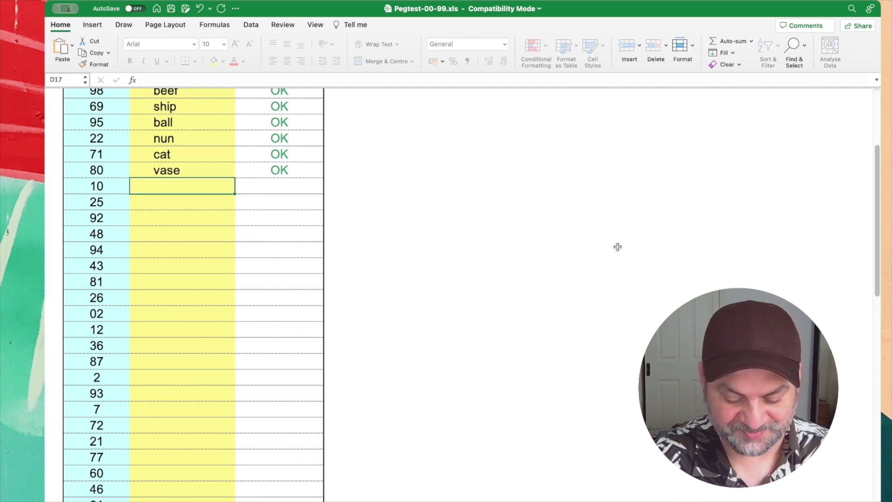
Step: Enter weights for 10, nail for 25, pen for 92 and roof for 48
{"action": "type", "text": "weights"}
{"action": "key", "text": "Return"}
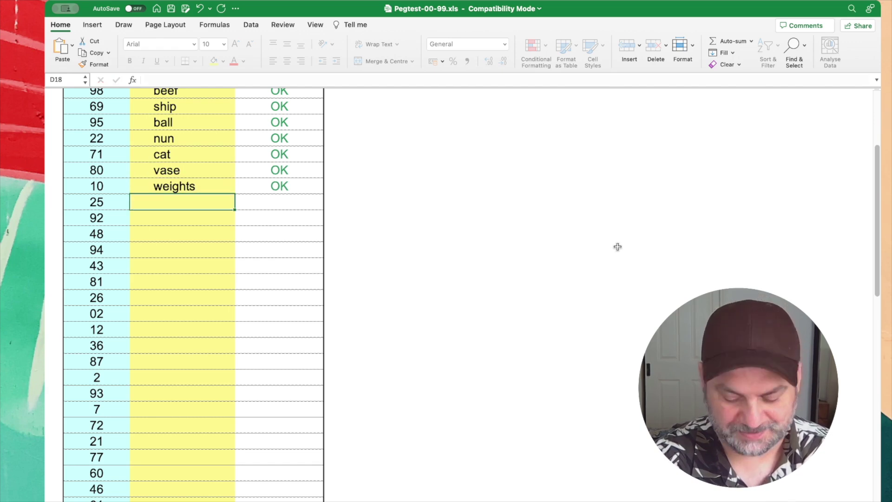
{"action": "type", "text": "nail"}
{"action": "key", "text": "Return"}
{"action": "type", "text": "pen"}
{"action": "key", "text": "Return"}
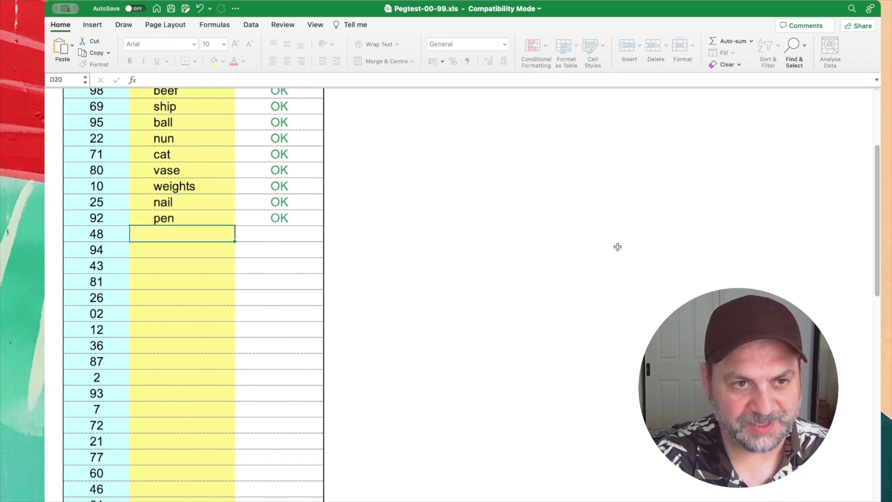
{"action": "type", "text": "roof"}
{"action": "key", "text": "Return"}
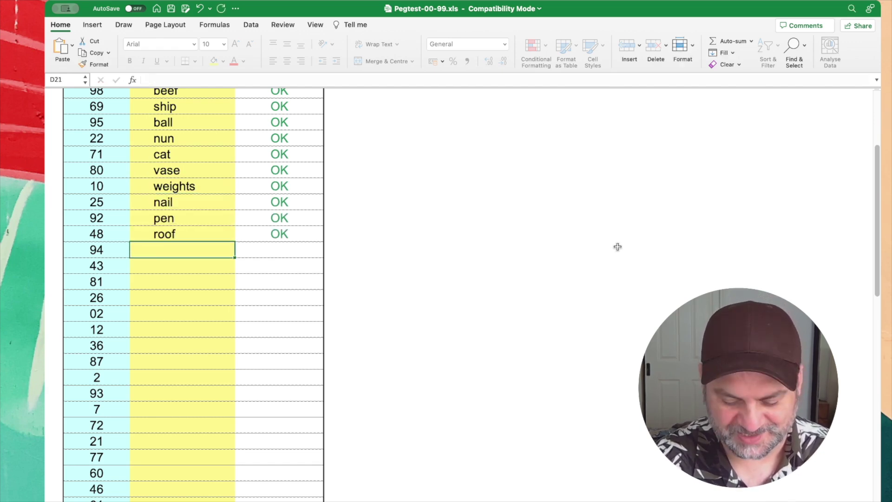
Step: Enter bear for 94 and arm for 43, and replace the wrong fat for 81 with video
{"action": "type", "text": "bear"}
{"action": "key", "text": "Return"}
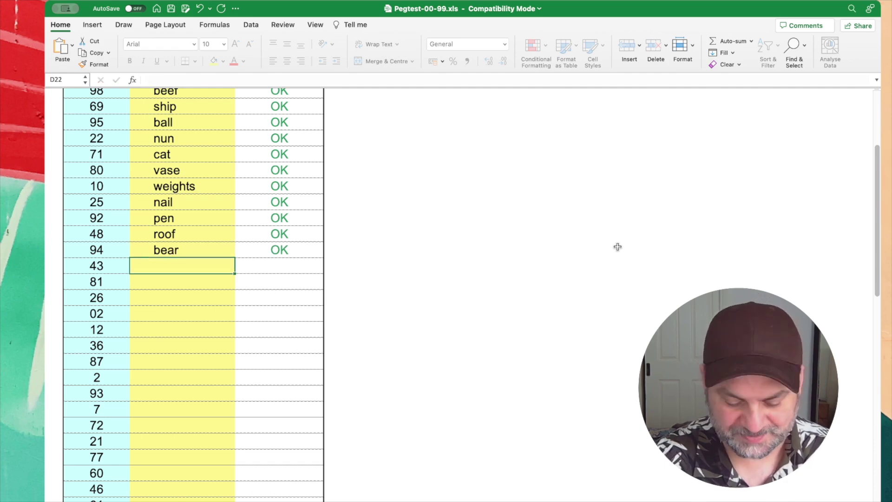
{"action": "type", "text": "arm"}
{"action": "key", "text": "Return"}
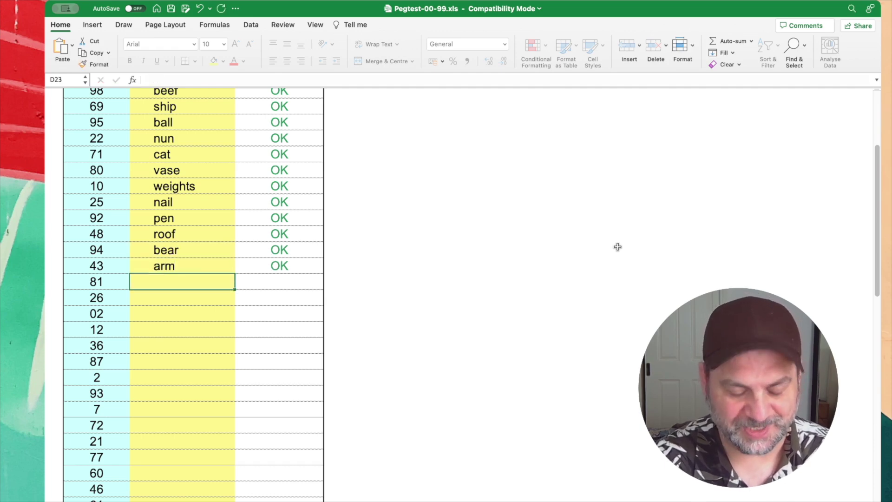
{"action": "type", "text": "fat"}
{"action": "key", "text": "Return"}
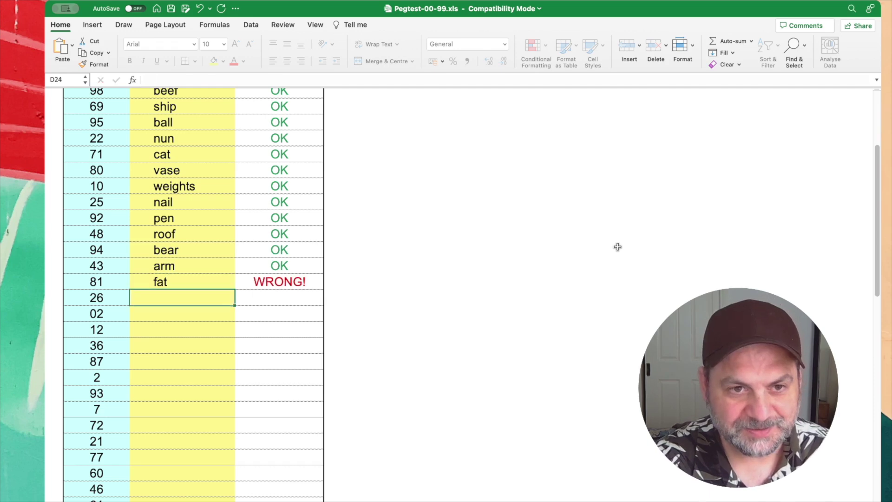
{"action": "key", "text": "Up"}
{"action": "type", "text": "video"}
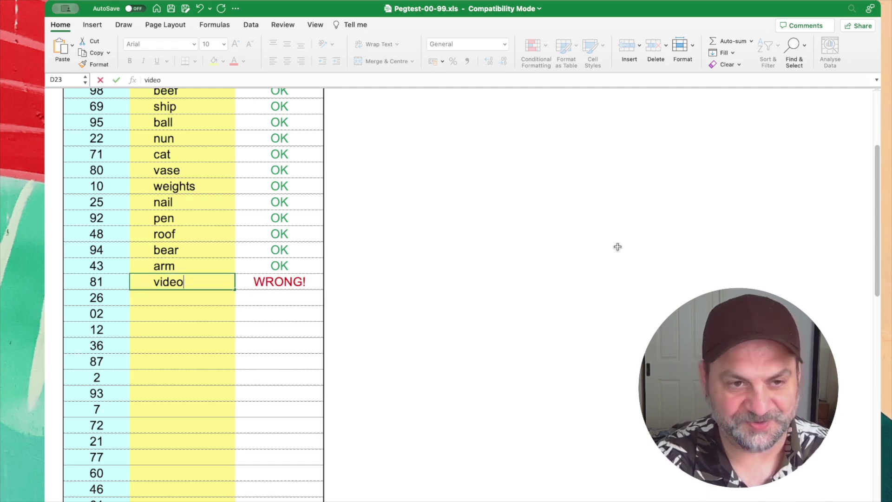
{"action": "key", "text": "Return"}
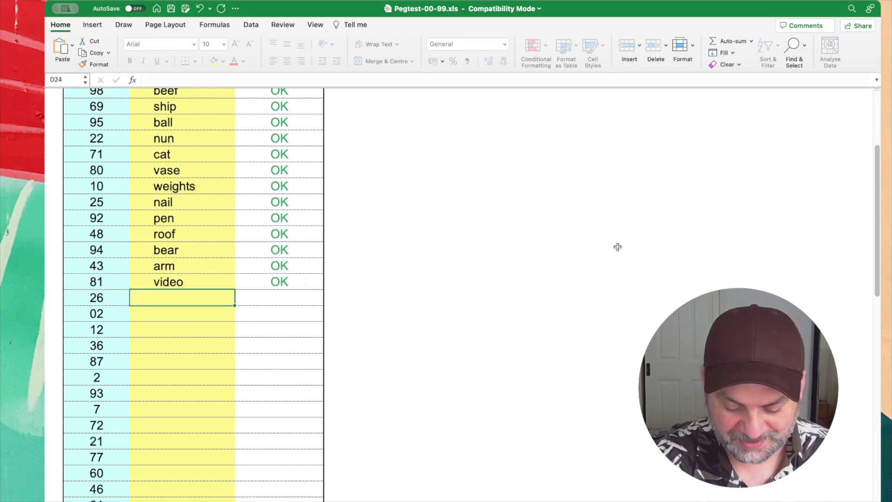
Step: Enter nacho for 26, sun for 02, don for 12 and mash for 36
{"action": "type", "text": "nacho"}
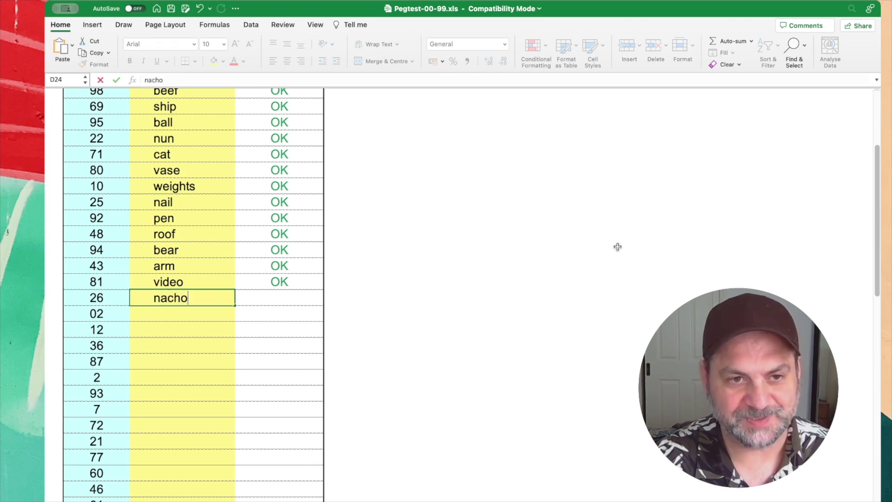
{"action": "key", "text": "Return"}
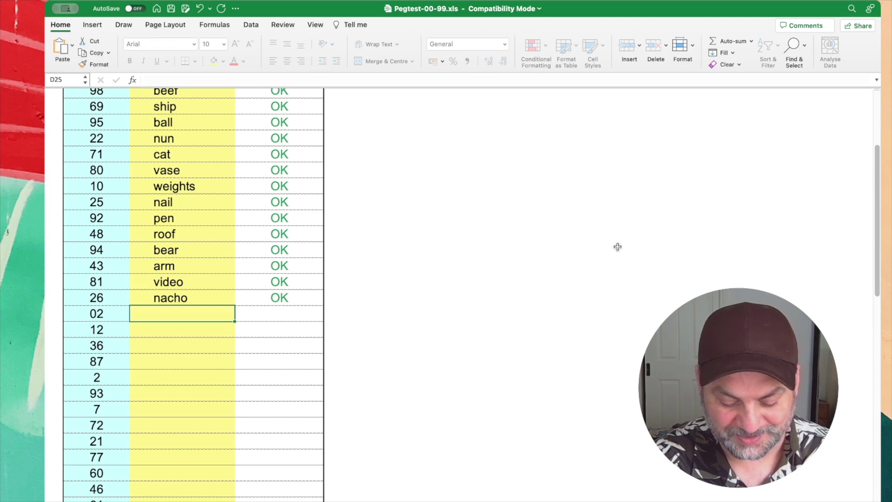
{"action": "type", "text": "sun"}
{"action": "key", "text": "Return"}
{"action": "type", "text": "don"}
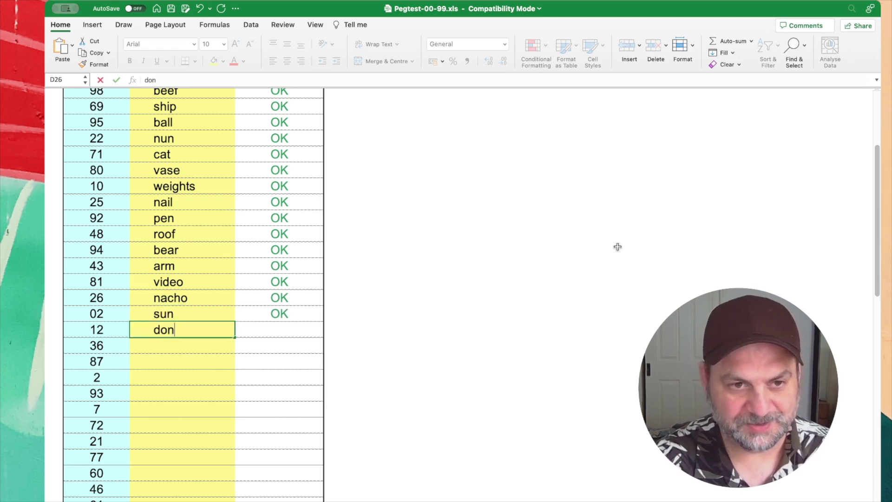
{"action": "key", "text": "Return"}
{"action": "type", "text": "macc"}
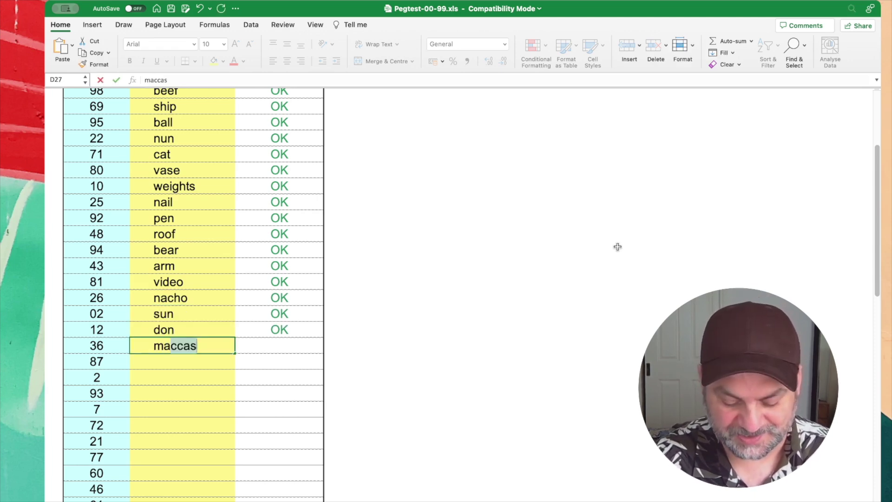
{"action": "key", "text": "BackSpace"}
{"action": "key", "text": "BackSpace"}
{"action": "key", "text": "BackSpace"}
{"action": "key", "text": "BackSpace"}
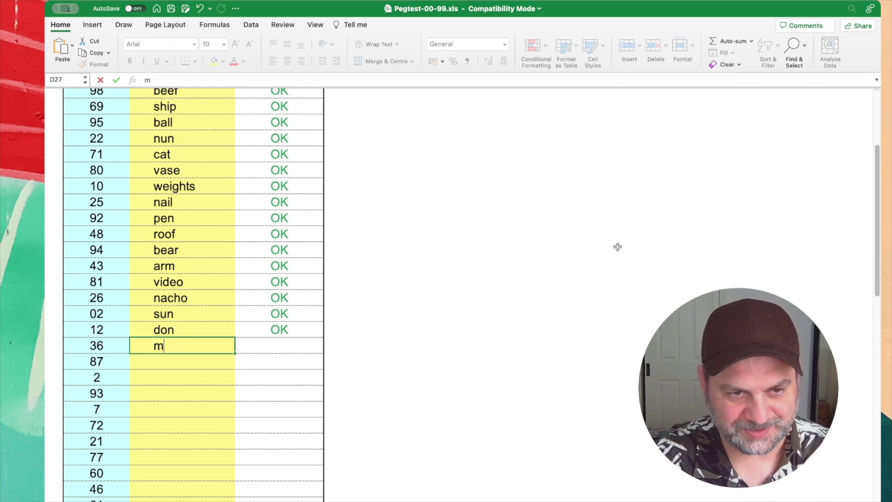
{"action": "type", "text": "ash"}
{"action": "key", "text": "Return"}
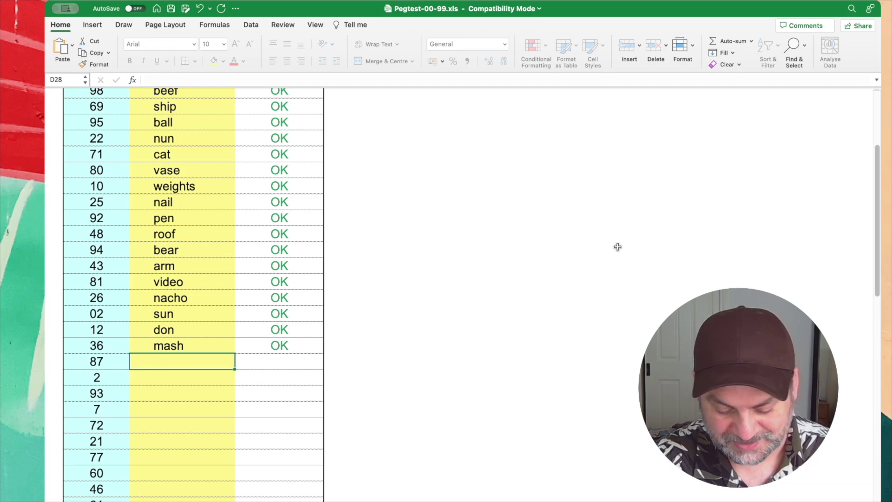
Step: Answer fog for 87, leave 2 and 7 blank, and enter pompom for 93
{"action": "type", "text": "fog"}
{"action": "key", "text": "Return"}
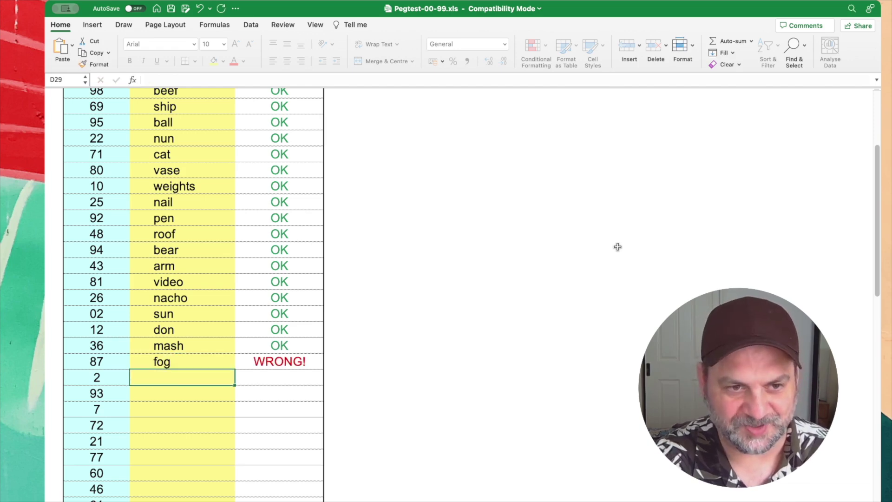
{"action": "scroll", "coordinate": [617, 246], "scroll_direction": "down", "scroll_amount": 5}
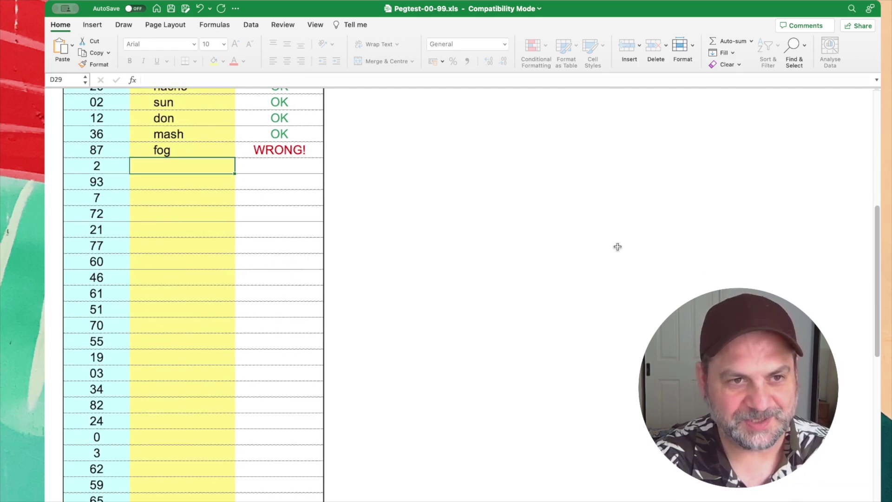
{"action": "key", "text": "Return"}
{"action": "type", "text": "pompom"}
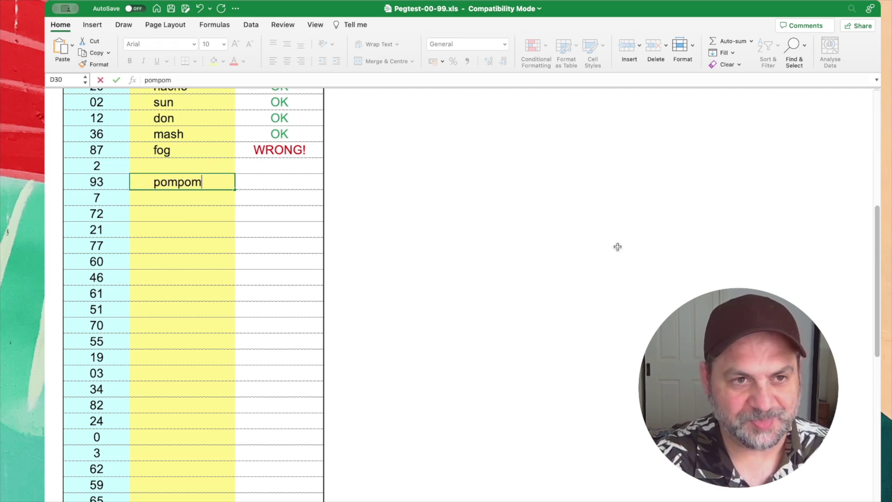
{"action": "key", "text": "Return"}
{"action": "key", "text": "Return"}
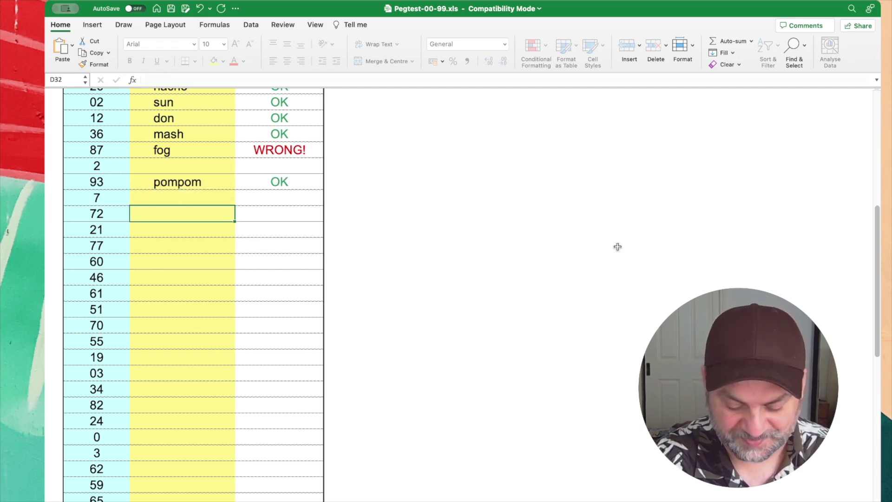
{"action": "type", "text": "gun"}
Step: Enter gun for 72, net for 21 and cake for 77, removing a stray letter
{"action": "key", "text": "Return"}
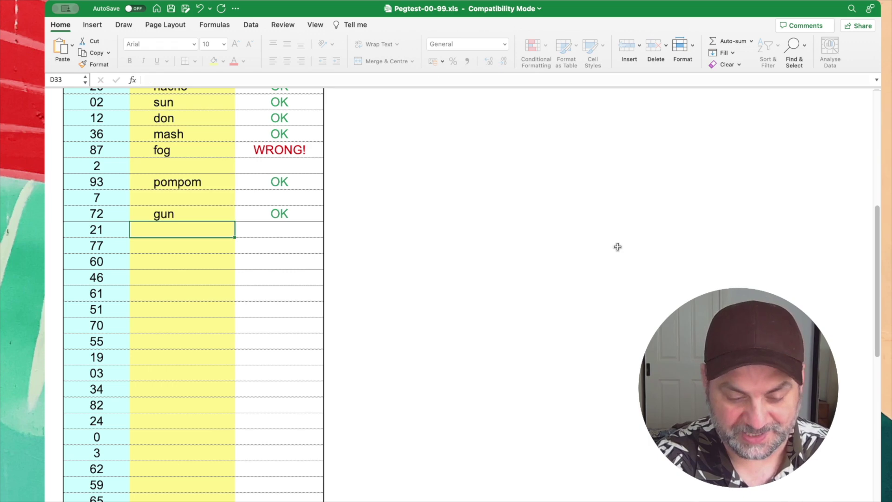
{"action": "type", "text": "net"}
{"action": "key", "text": "Return"}
{"action": "type", "text": "cak"}
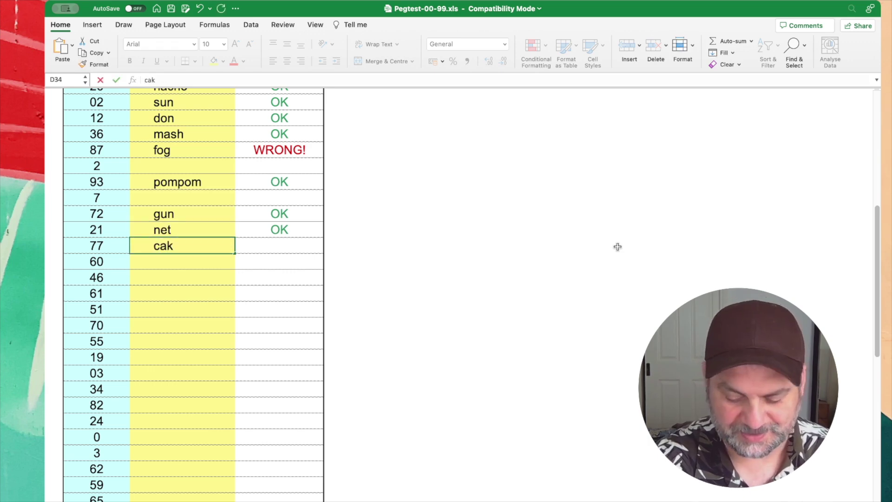
{"action": "type", "text": "e"}
{"action": "key", "text": "Return"}
{"action": "type", "text": "s"}
{"action": "key", "text": "BackSpace"}
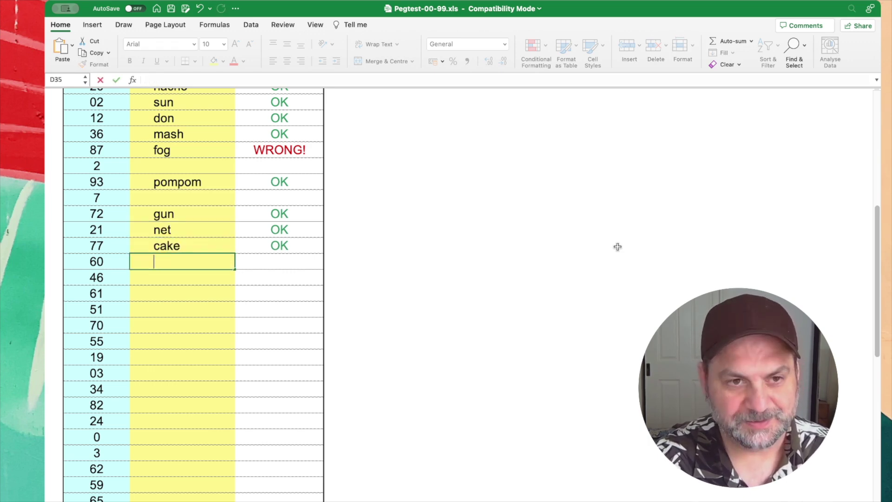
{"action": "type", "text": "cheese"}
Step: Enter cheese for 60, rash, cheetah for 61, wallet for 51, case for 70 and lilly for 55
{"action": "key", "text": "Return"}
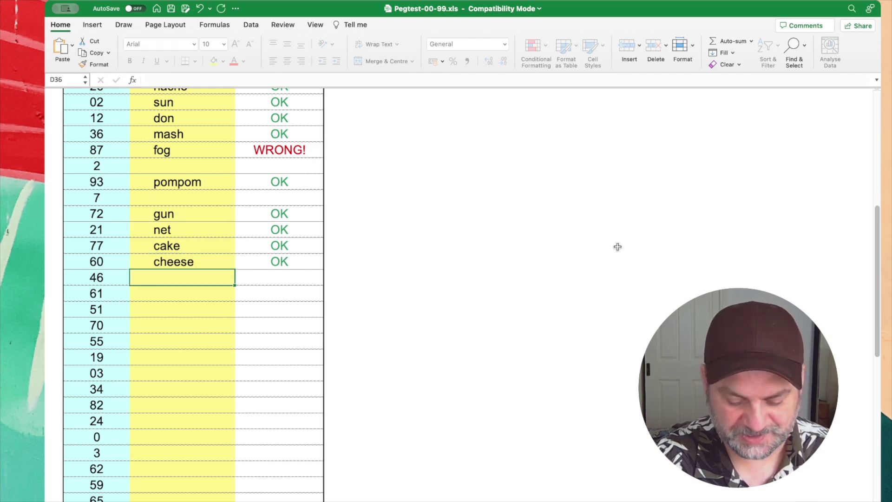
{"action": "type", "text": "rash"}
{"action": "key", "text": "Return"}
{"action": "type", "text": "chee"}
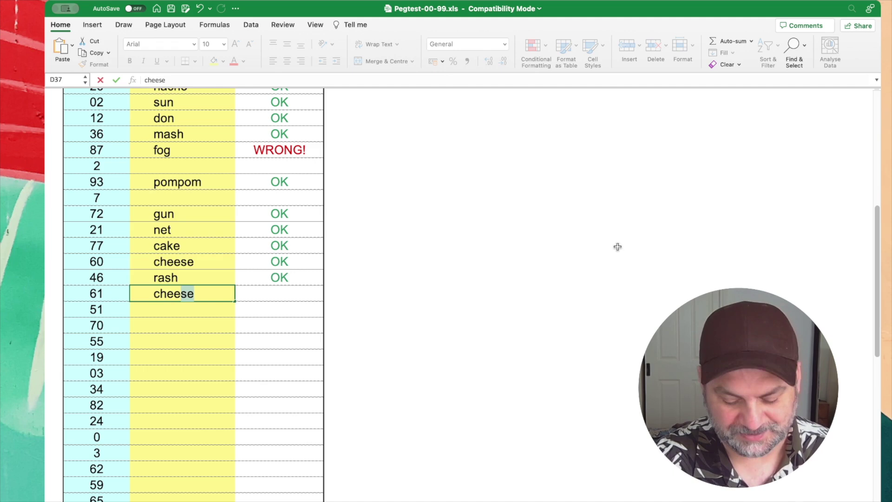
{"action": "type", "text": "tah"}
{"action": "key", "text": "Return"}
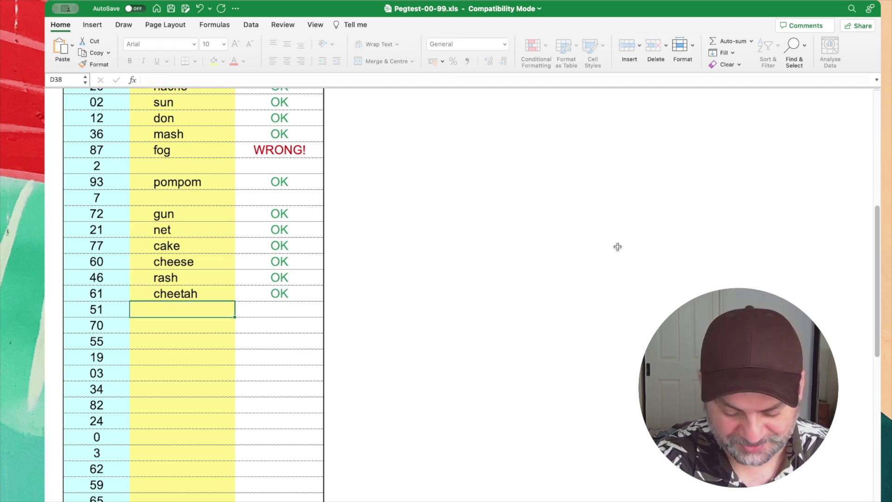
{"action": "type", "text": "wallet"}
{"action": "key", "text": "Return"}
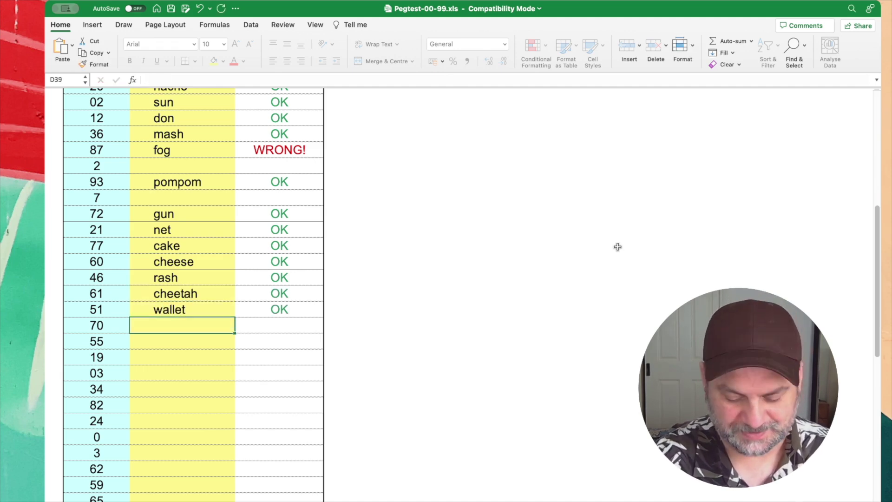
{"action": "type", "text": "case"}
{"action": "key", "text": "Return"}
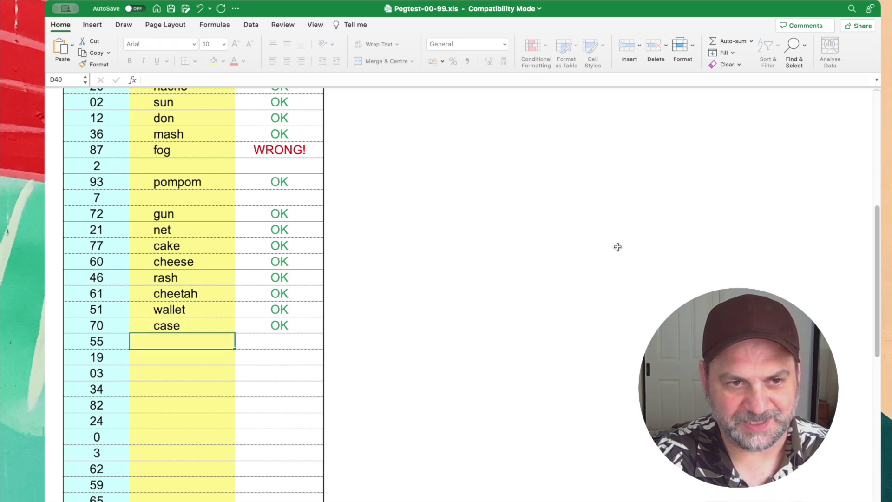
{"action": "type", "text": "lilly"}
{"action": "key", "text": "Return"}
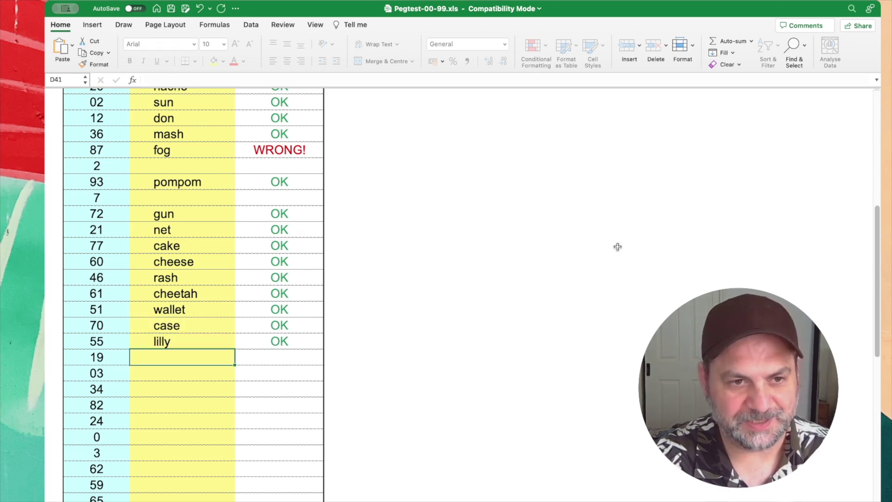
Step: Answer 19 with tap, then change it to dip; enter sump for 03
{"action": "scroll", "coordinate": [618, 247], "scroll_direction": "down", "scroll_amount": 5}
{"action": "type", "text": "tap"}
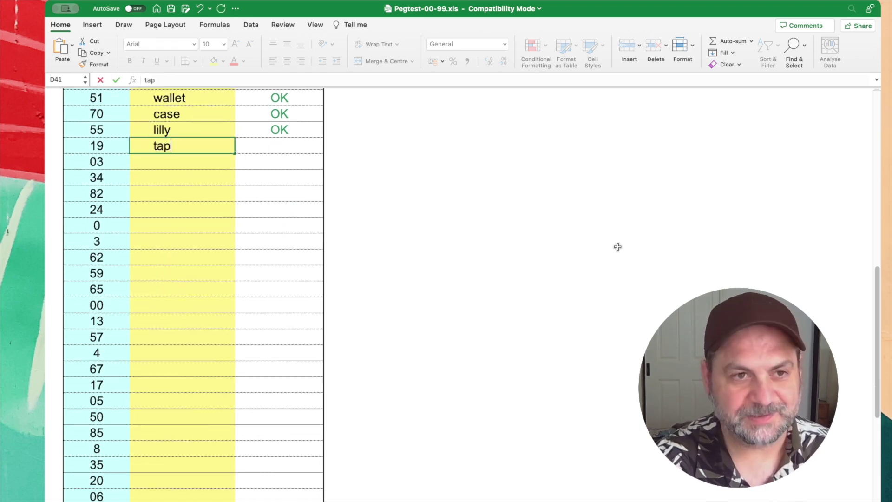
{"action": "key", "text": "Return"}
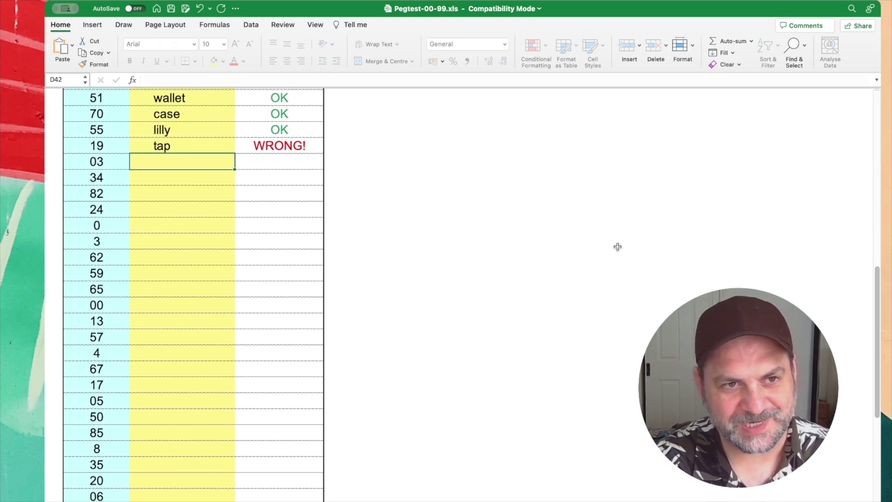
{"action": "key", "text": "Up"}
{"action": "type", "text": "dip"}
{"action": "key", "text": "Return"}
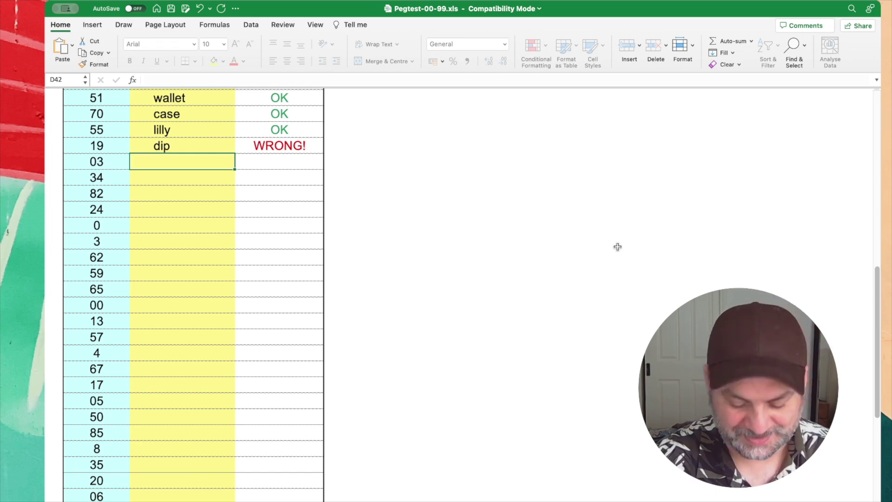
{"action": "type", "text": "sump"}
{"action": "key", "text": "Return"}
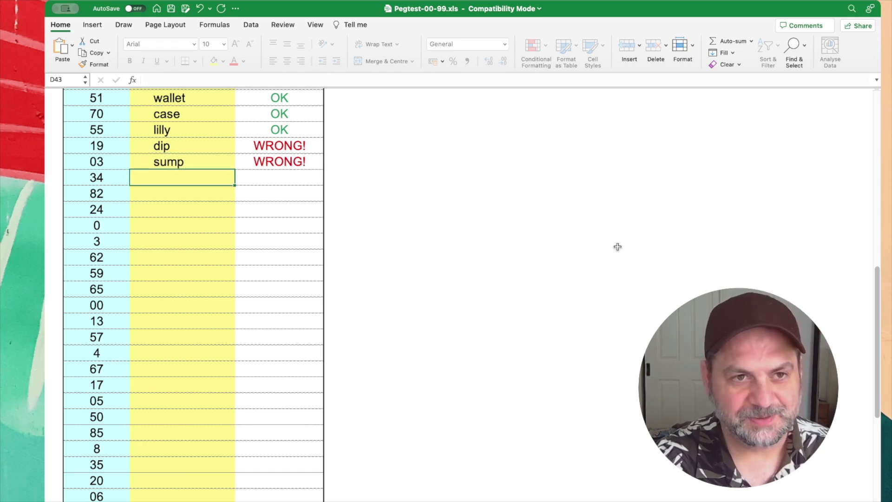
Step: Correct the 03 answer from sump to sumo and enter homer for 34
{"action": "key", "text": "Up"}
{"action": "type", "text": "sump"}
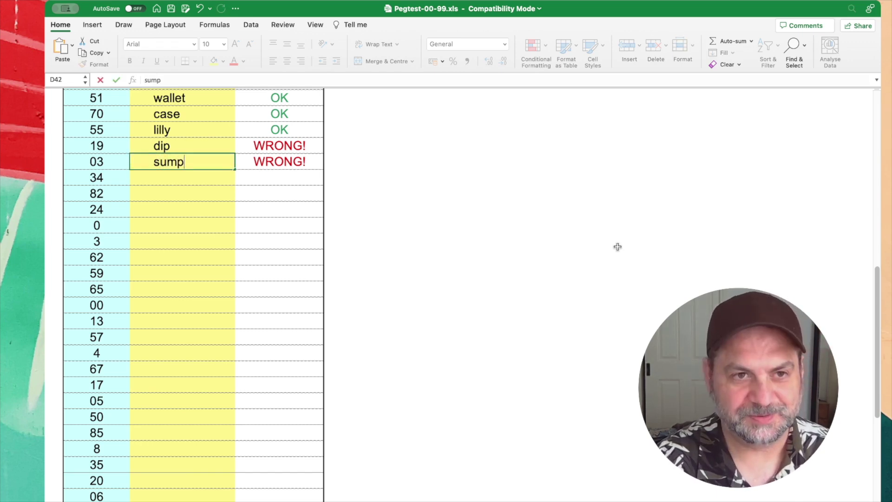
{"action": "key", "text": "BackSpace"}
{"action": "type", "text": "o"}
{"action": "key", "text": "Return"}
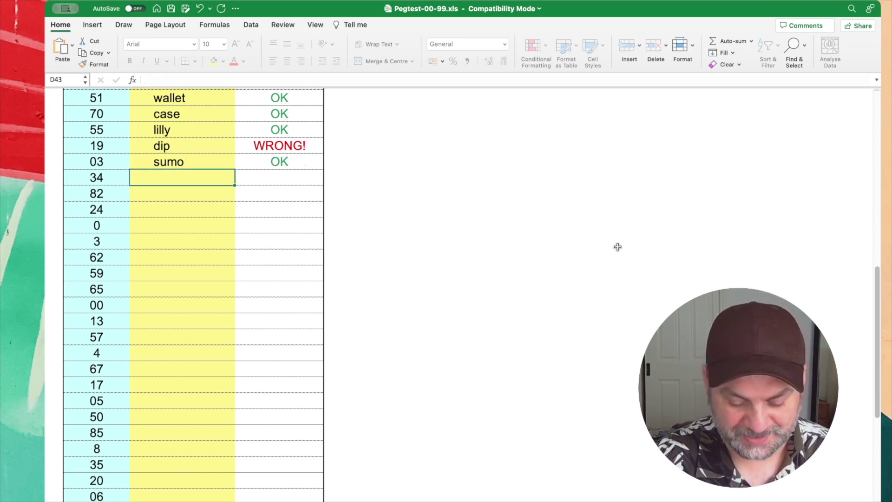
{"action": "type", "text": "homer"}
{"action": "key", "text": "Return"}
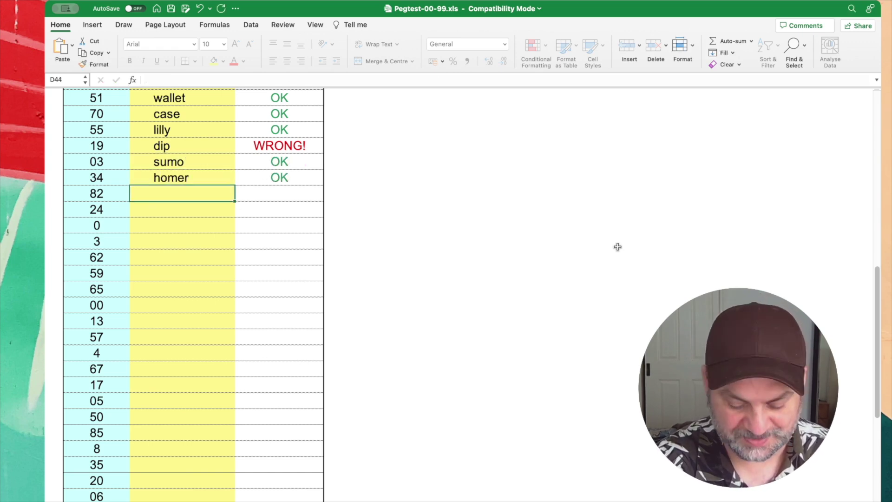
Step: Enter a corrected fog answer and nero for 24, leaving the 0 and 3 rows blank
{"action": "type", "text": "fog"}
{"action": "key", "text": "BackSpace"}
{"action": "key", "text": "BackSpace"}
{"action": "type", "text": "an"}
{"action": "key", "text": "Return"}
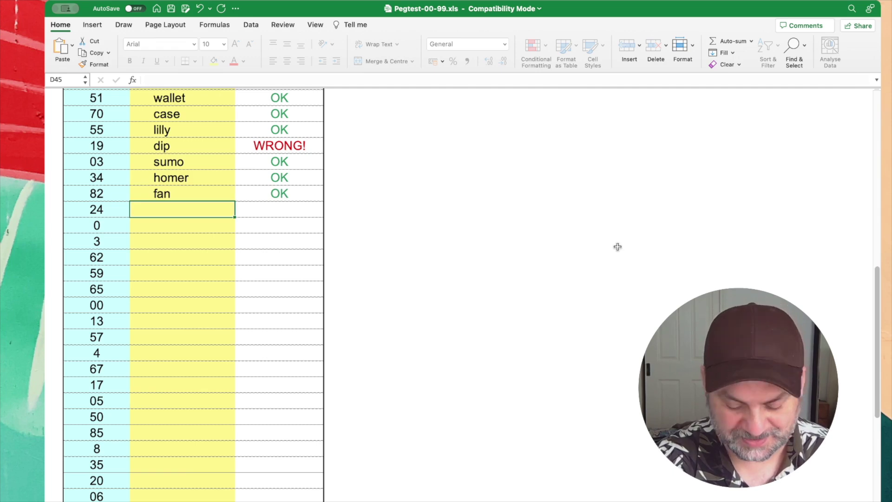
{"action": "type", "text": "nero"}
{"action": "key", "text": "Return"}
{"action": "key", "text": "Return"}
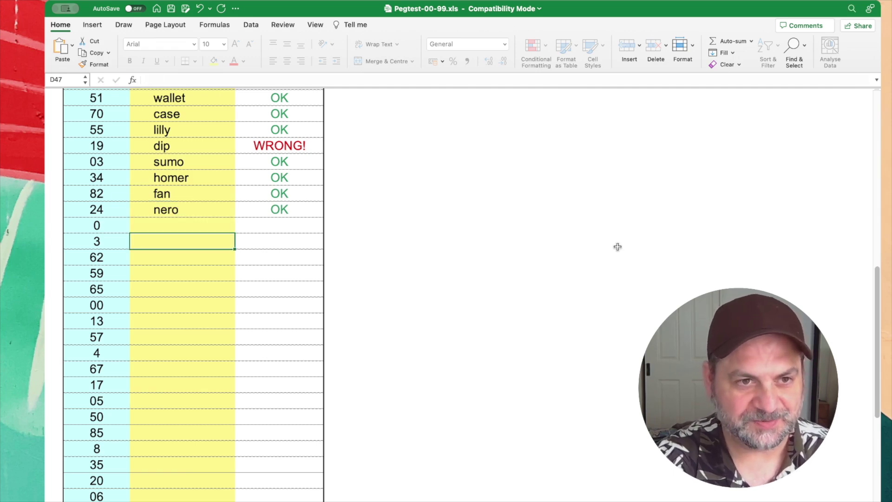
{"action": "key", "text": "Return"}
{"action": "type", "text": "chain"}
Step: Enter chain for 62 and elbow for 59, and replace jail with shell for 65
{"action": "key", "text": "Return"}
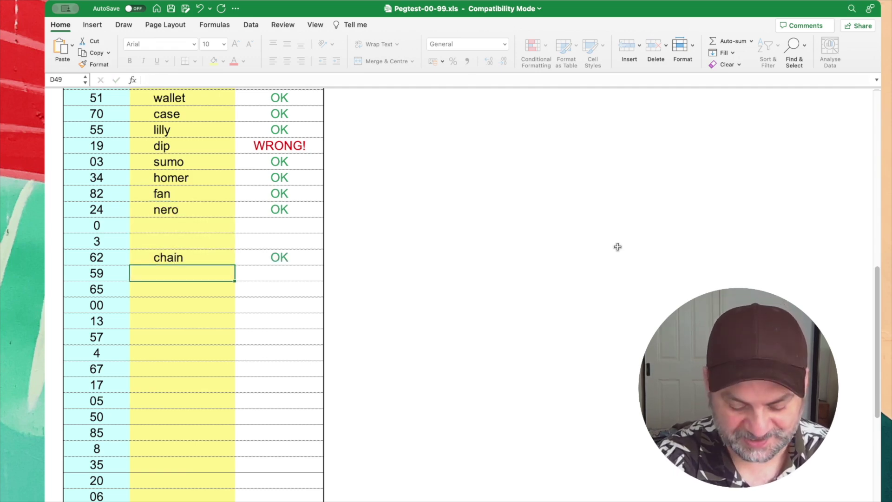
{"action": "type", "text": "elbow"}
{"action": "key", "text": "Return"}
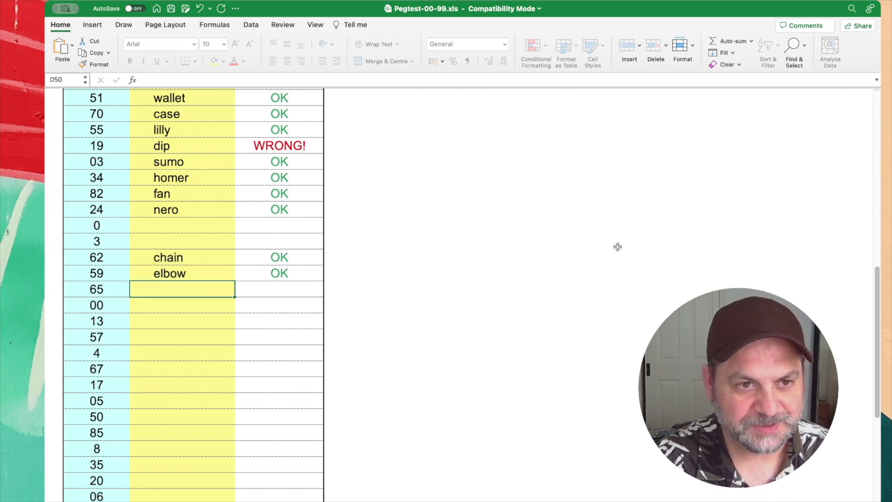
{"action": "type", "text": "jail"}
{"action": "key", "text": "Return"}
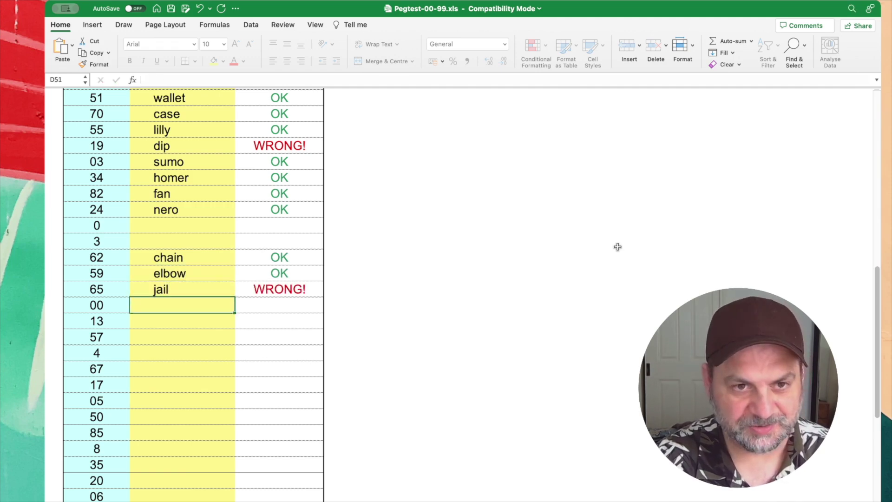
{"action": "key", "text": "Up"}
{"action": "type", "text": "shell"}
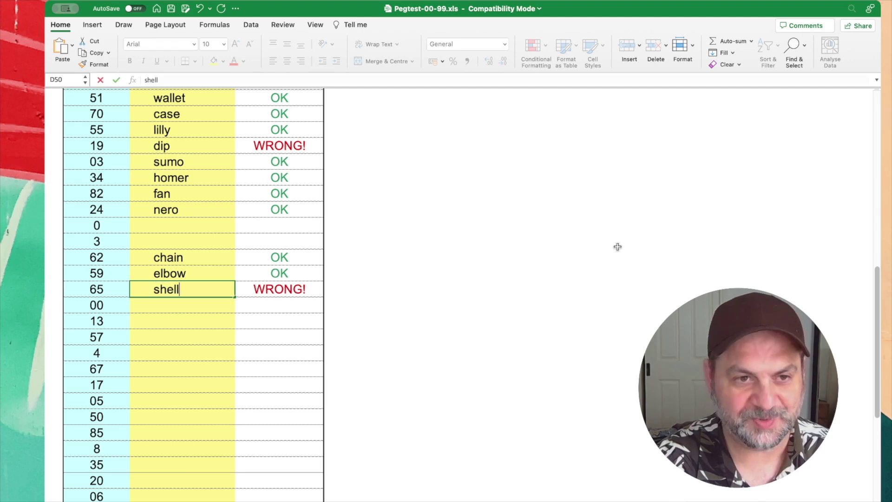
{"action": "key", "text": "Return"}
Step: Enter sauce for 00, dome for 13 and leg for 57, then begin fixing misspelled choclat
{"action": "type", "text": "sauce"}
{"action": "key", "text": "Return"}
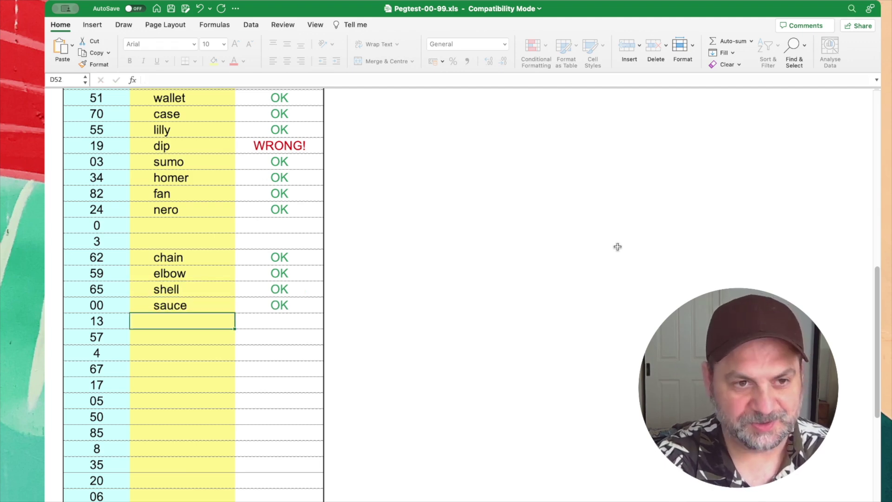
{"action": "type", "text": "dome"}
{"action": "key", "text": "Return"}
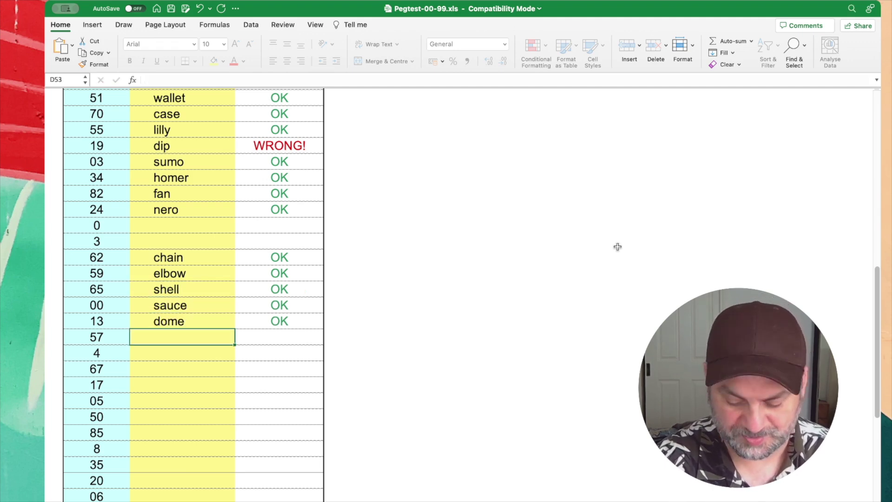
{"action": "type", "text": "leg"}
{"action": "key", "text": "Return"}
{"action": "key", "text": "Return"}
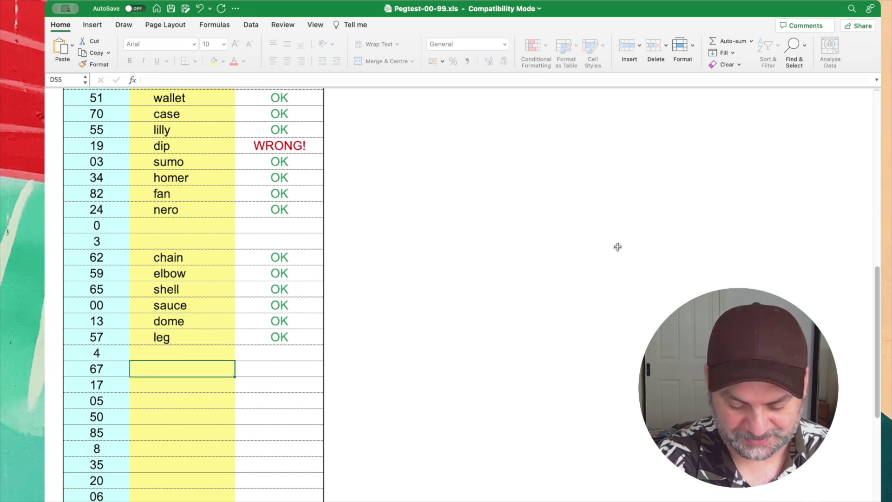
{"action": "type", "text": "choclat"}
{"action": "key", "text": "BackSpace"}
{"action": "key", "text": "BackSpace"}
{"action": "key", "text": "BackSpace"}
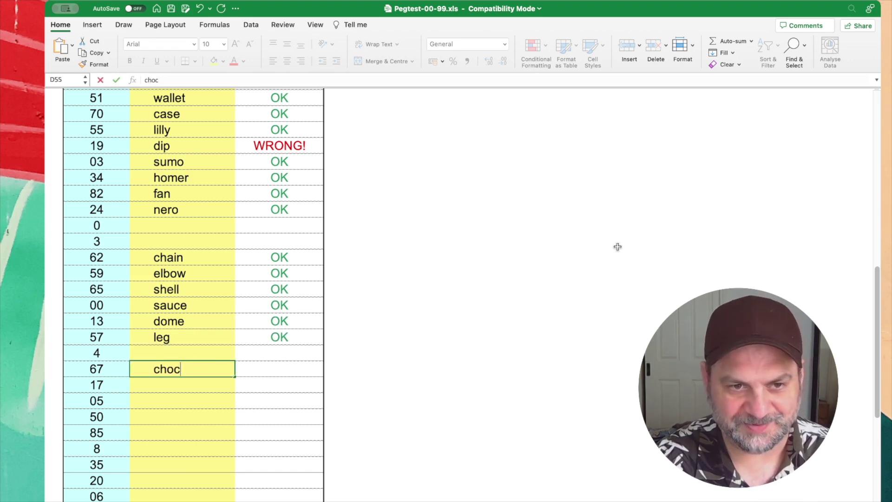
Step: Enter chocolate for 67 and dog for 17, fixing the 'doh' typo
{"action": "type", "text": "olate"}
{"action": "key", "text": "Return"}
{"action": "scroll", "coordinate": [617, 247], "scroll_direction": "down", "scroll_amount": 5}
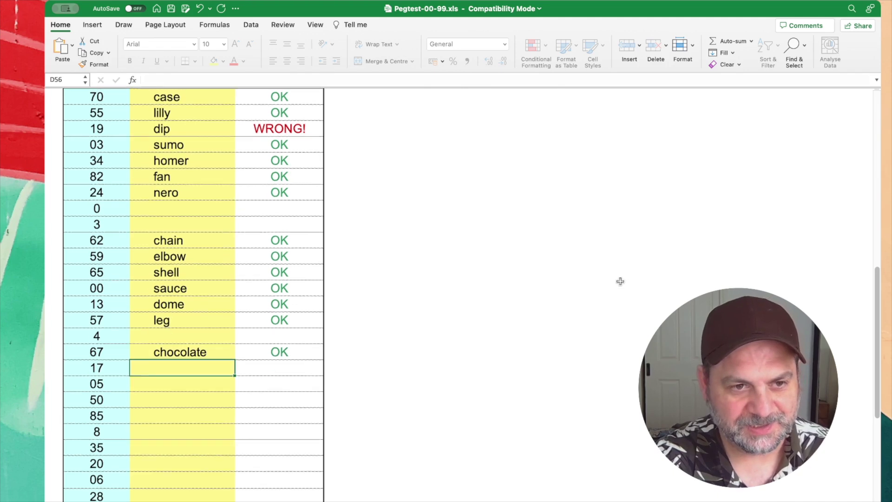
{"action": "scroll", "coordinate": [620, 282], "scroll_direction": "down", "scroll_amount": 8}
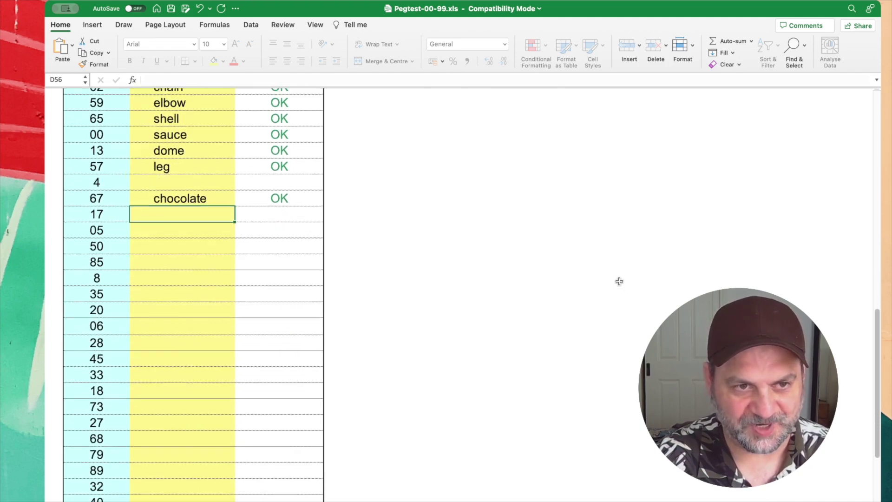
{"action": "type", "text": "doh"}
{"action": "key", "text": "BackSpace"}
{"action": "type", "text": "g"}
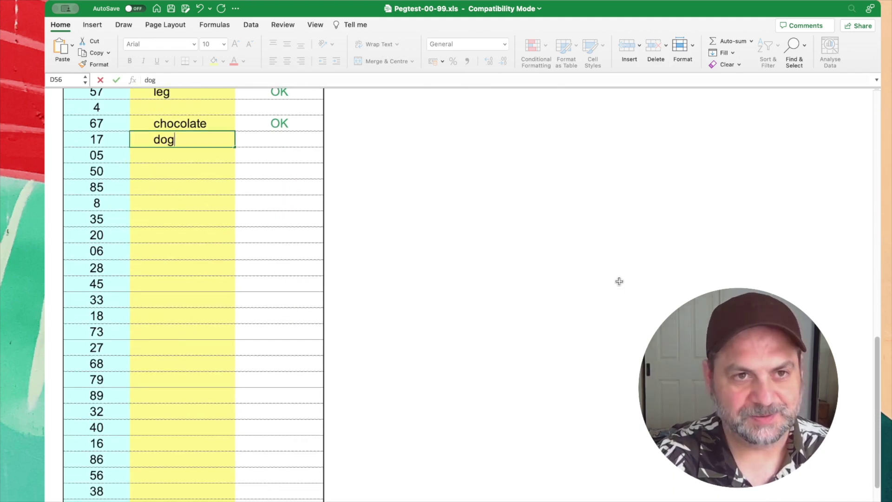
{"action": "key", "text": "Return"}
Step: Answer sale for 05, lisa for 50 and veil for 85, leaving 8 blank
{"action": "type", "text": "sale"}
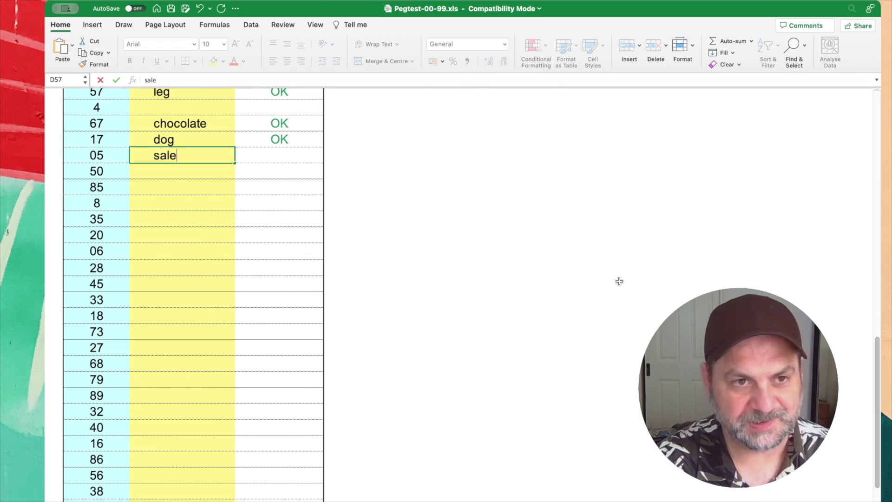
{"action": "key", "text": "Return"}
{"action": "type", "text": "lisa"}
{"action": "key", "text": "Return"}
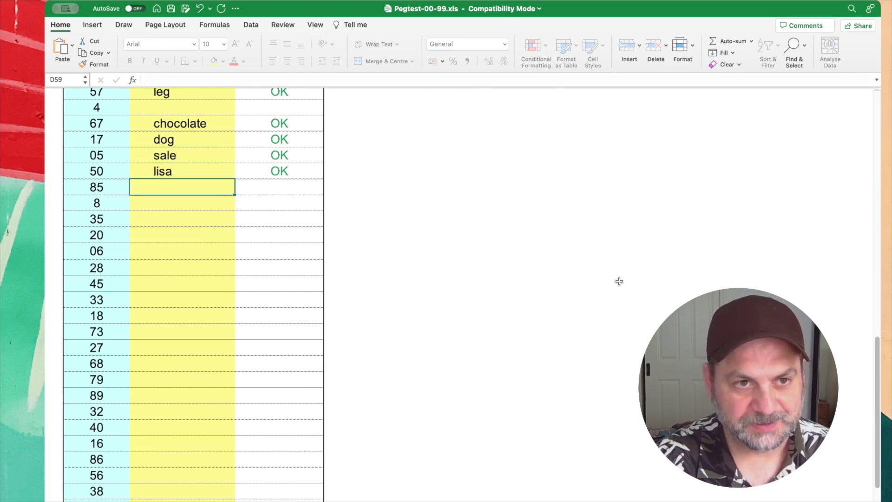
{"action": "type", "text": "veil"}
{"action": "key", "text": "Return"}
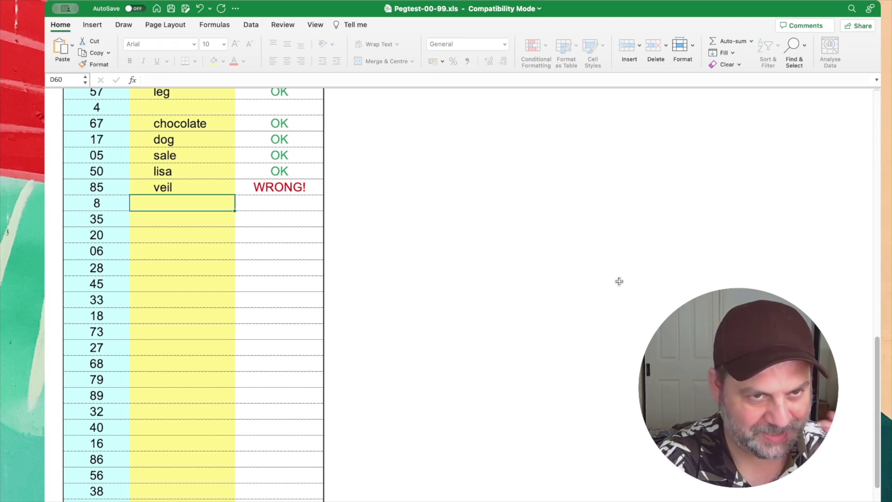
{"action": "key", "text": "Return"}
Step: Answer mail for 35, nose for 20, sash for 06 and knife for 28
{"action": "type", "text": "mail"}
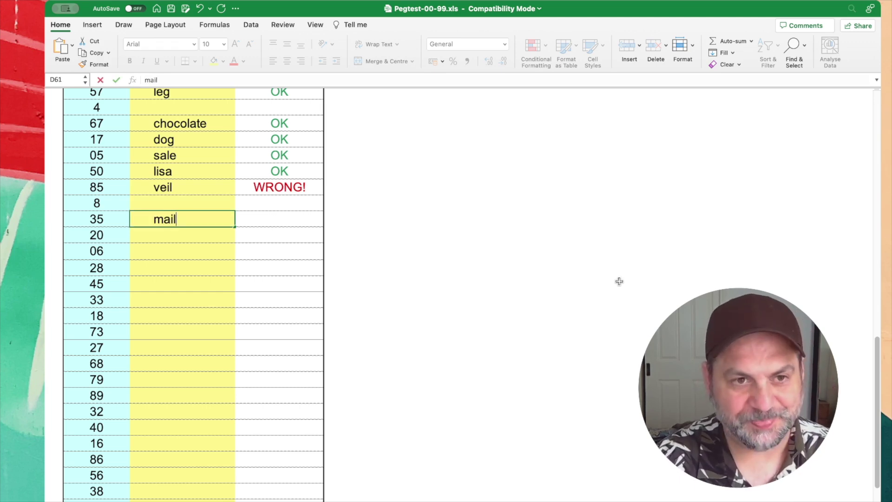
{"action": "key", "text": "Return"}
{"action": "type", "text": "nose"}
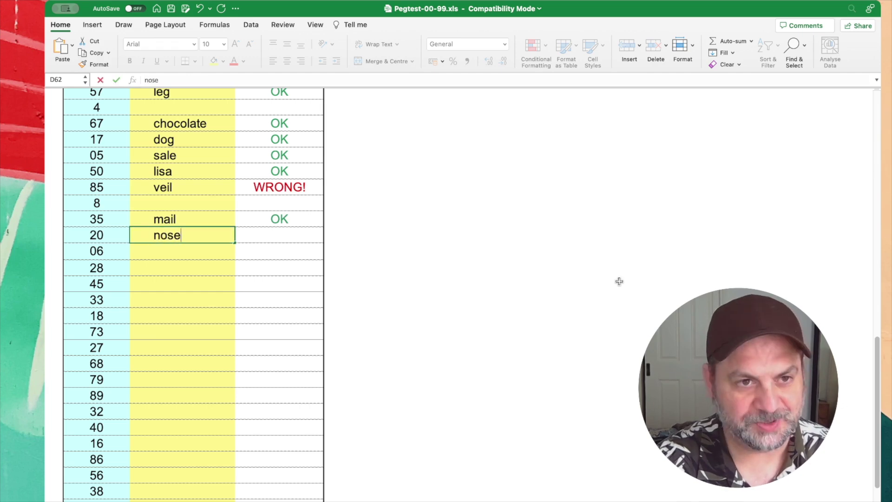
{"action": "key", "text": "Return"}
{"action": "type", "text": "sash"}
{"action": "key", "text": "Return"}
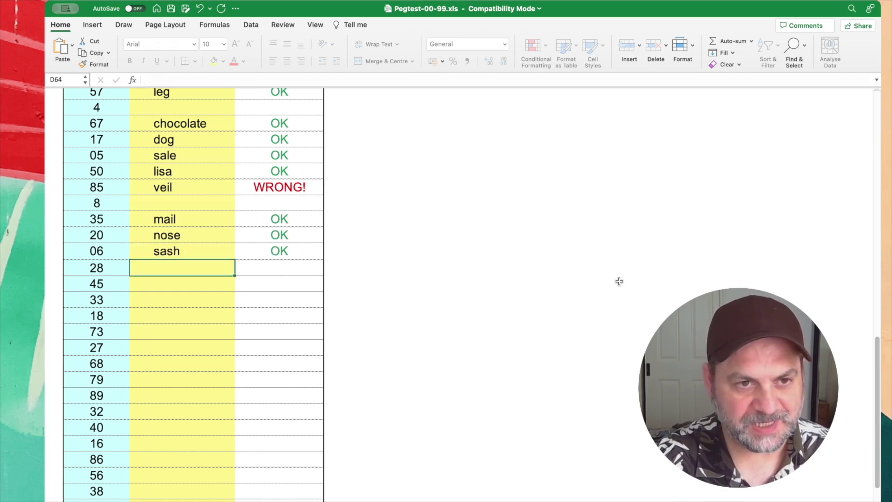
{"action": "type", "text": "knife"}
{"action": "key", "text": "Return"}
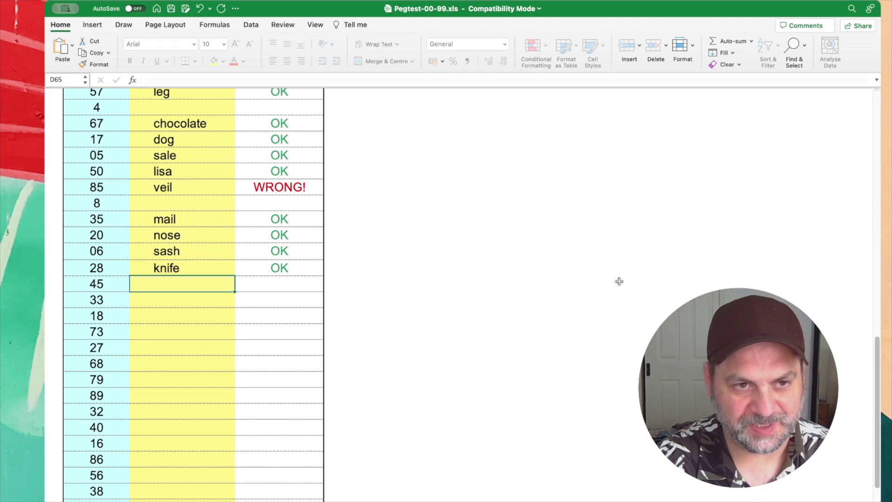
Step: Answer rail for 45, mummy for 33, daffy for 18 and comb for 73
{"action": "type", "text": "rail"}
{"action": "key", "text": "Return"}
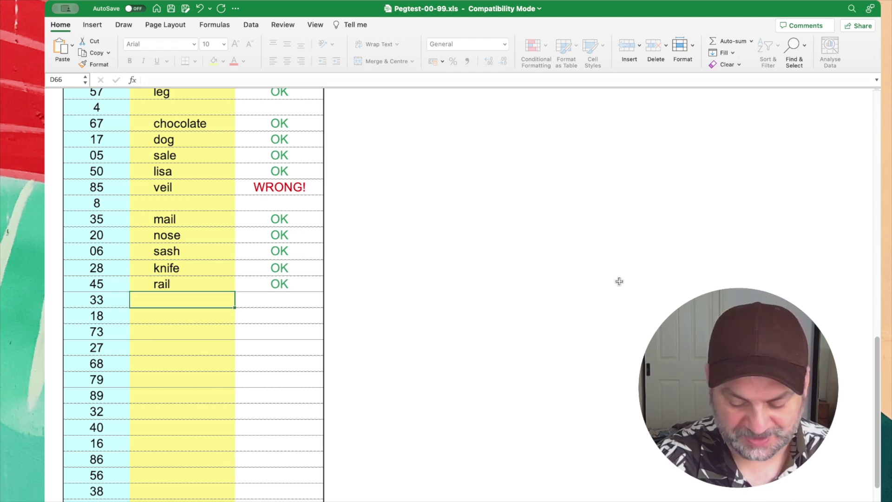
{"action": "type", "text": "mummy"}
{"action": "key", "text": "Return"}
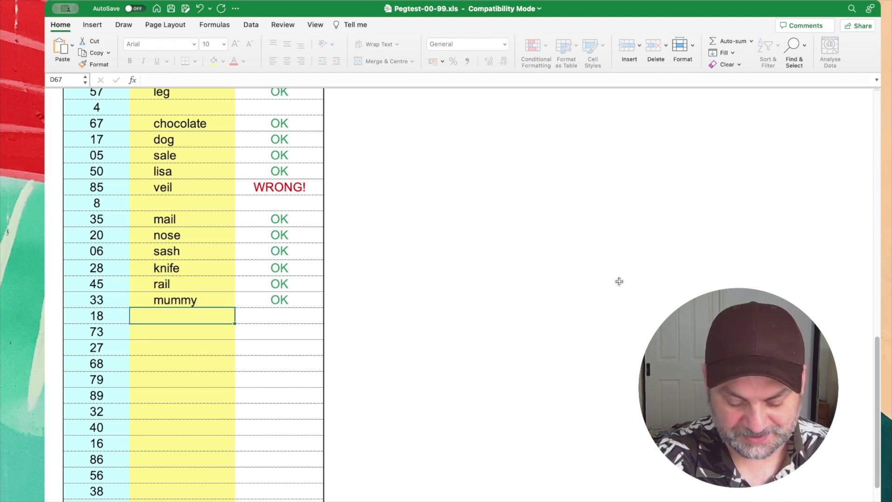
{"action": "type", "text": "daffy"}
{"action": "key", "text": "Return"}
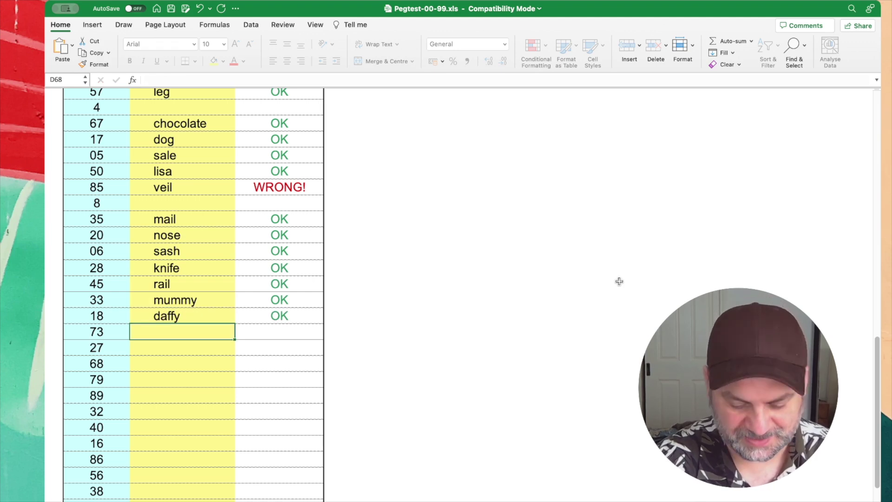
{"action": "type", "text": "comb"}
{"action": "key", "text": "Return"}
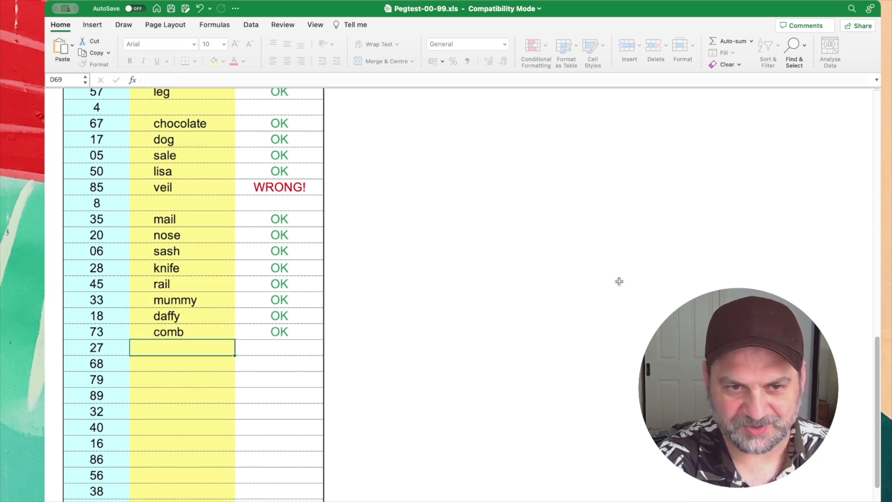
{"action": "scroll", "coordinate": [618, 265], "scroll_direction": "down", "scroll_amount": 5}
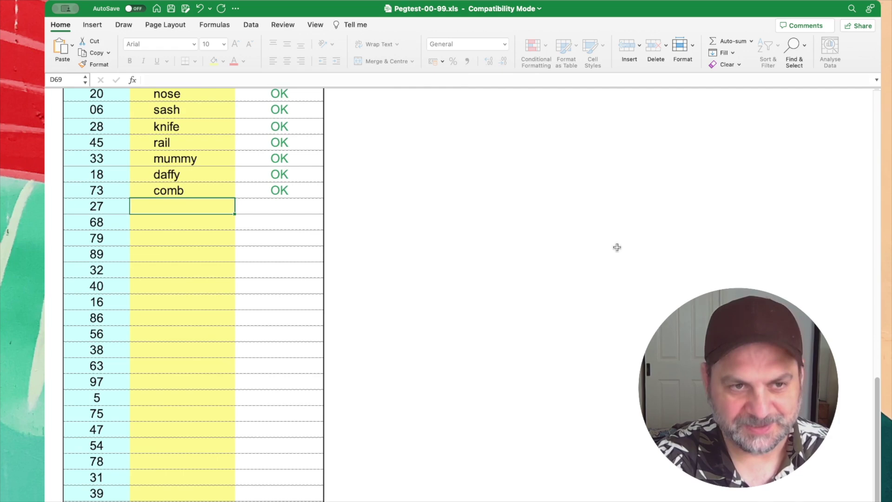
Step: Answer inek for 27, chef for 68, cap for 79 and fob for 89
{"action": "type", "text": "inek"}
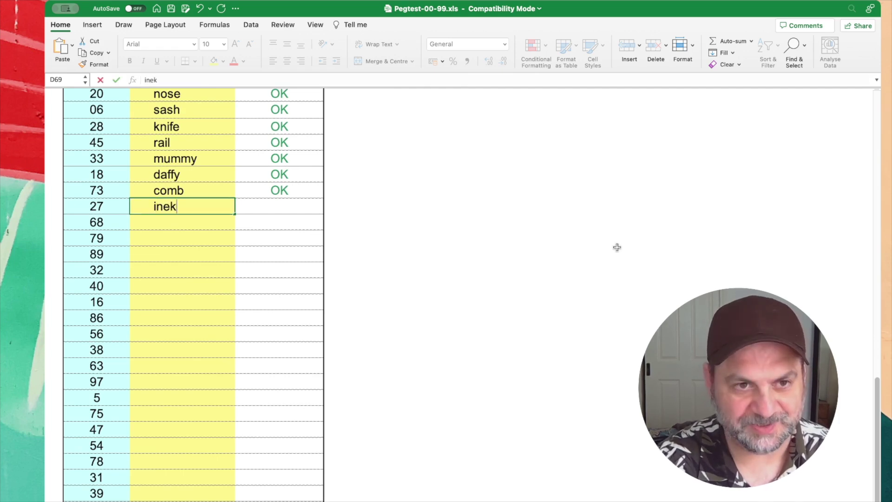
{"action": "key", "text": "Return"}
{"action": "type", "text": "chef"}
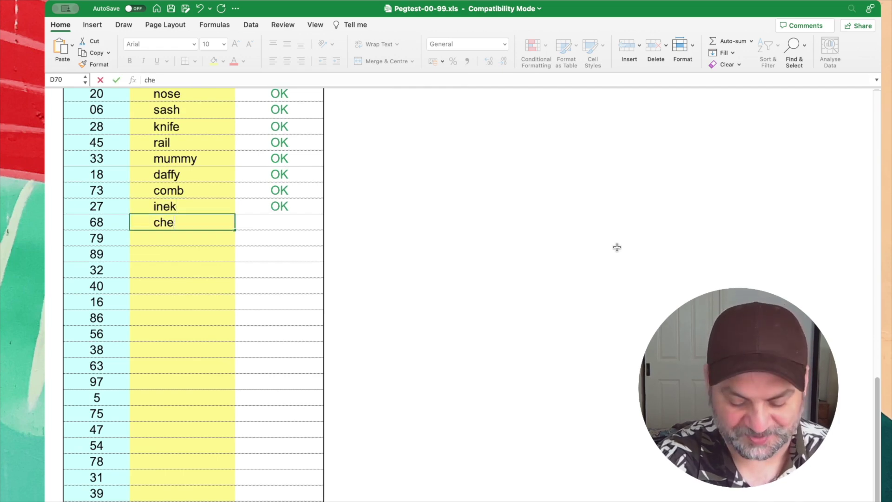
{"action": "key", "text": "Return"}
{"action": "type", "text": "cap"}
{"action": "key", "text": "Return"}
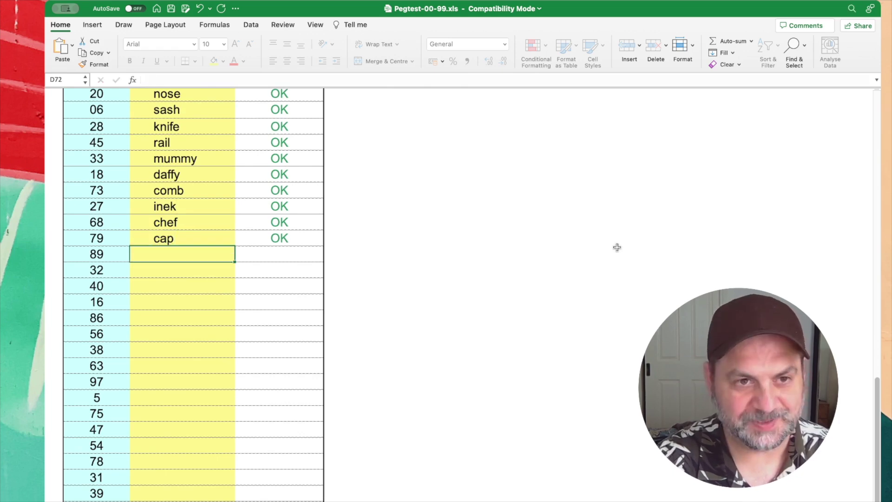
{"action": "type", "text": "fob"}
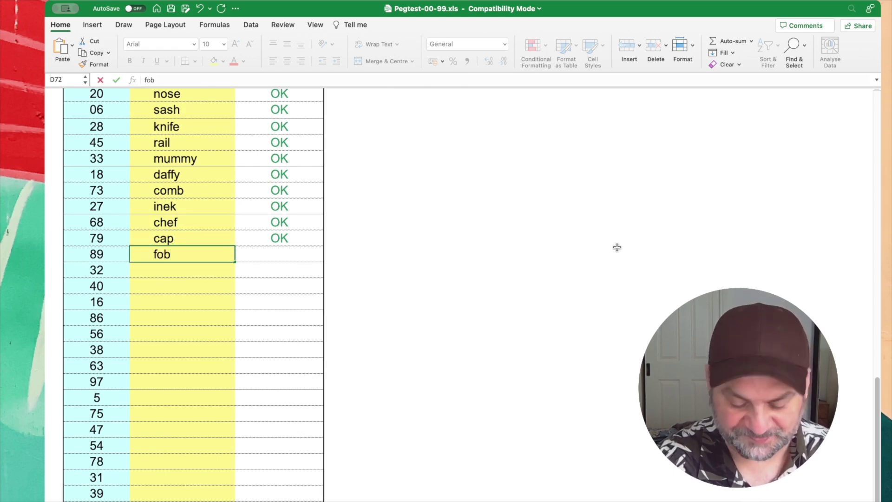
{"action": "key", "text": "Return"}
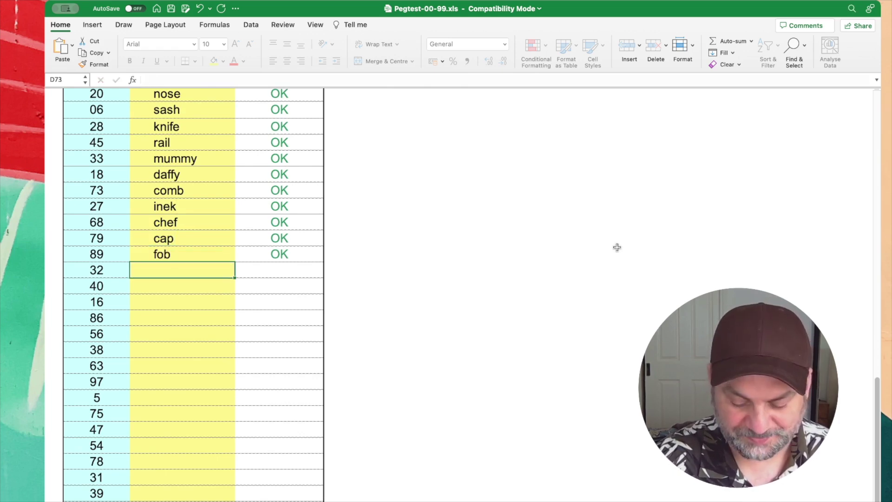
Step: Answer moon for 32, rose for 40, dj for 16 and fish for 86
{"action": "type", "text": "moon"}
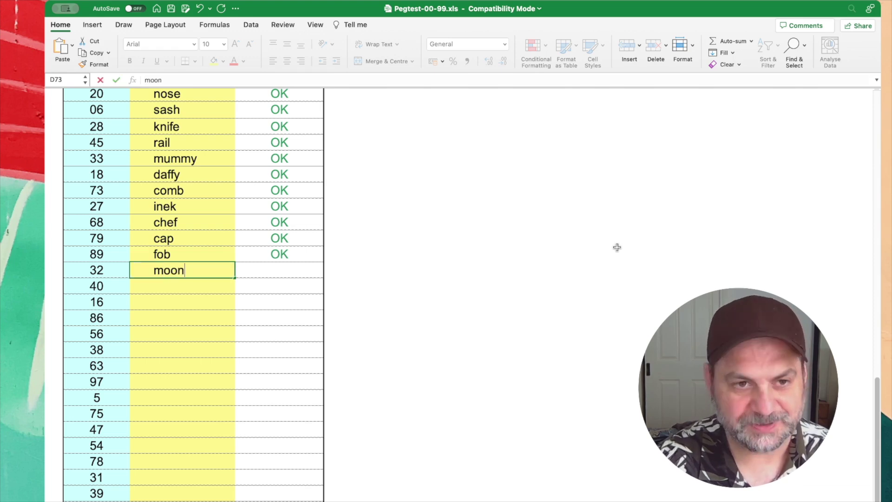
{"action": "key", "text": "Return"}
{"action": "type", "text": "rose"}
{"action": "key", "text": "Return"}
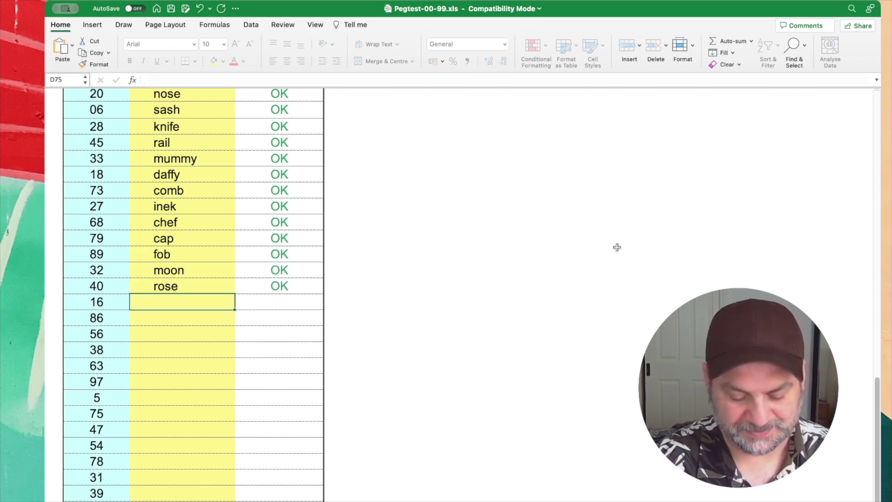
{"action": "type", "text": "dj"}
{"action": "key", "text": "Return"}
{"action": "type", "text": "fish"}
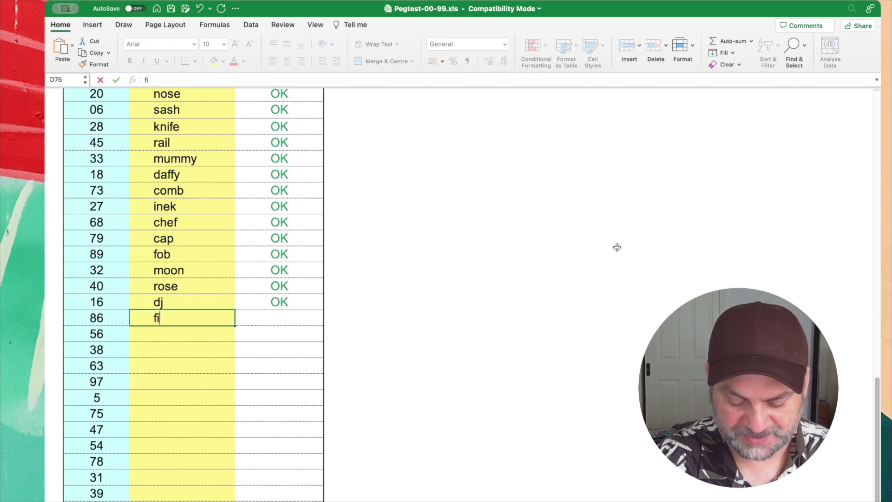
{"action": "key", "text": "Return"}
Step: Correct 56 from leech to lash, then answer mafia for 38 and jimmy for 63
{"action": "type", "text": "leech"}
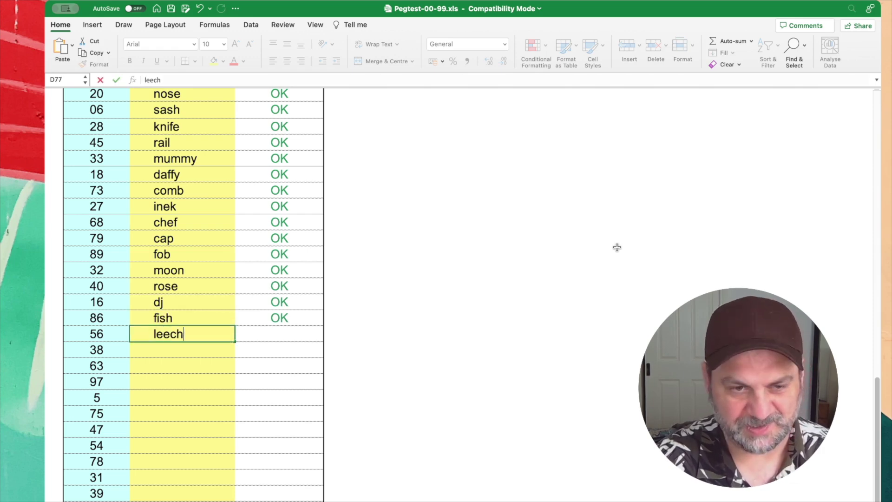
{"action": "key", "text": "Return"}
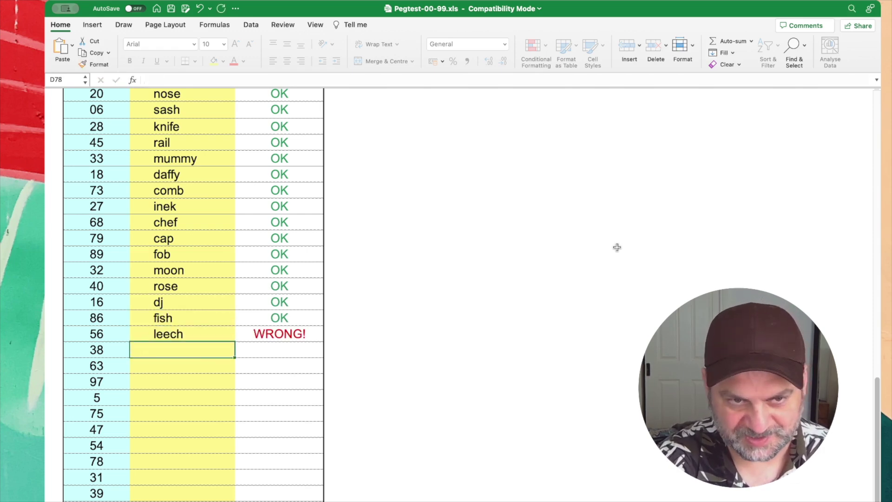
{"action": "key", "text": "Up"}
{"action": "type", "text": "lash"}
{"action": "key", "text": "Return"}
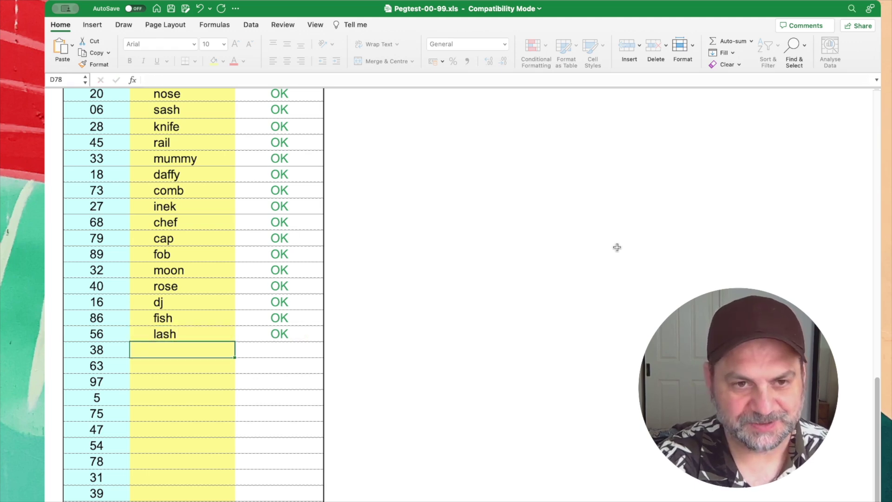
{"action": "type", "text": "mafia"}
{"action": "key", "text": "Return"}
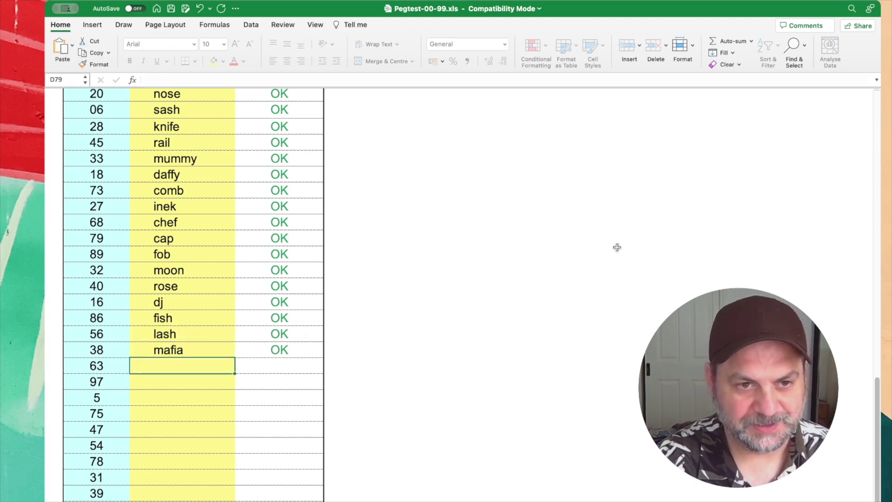
{"action": "type", "text": "jimmy"}
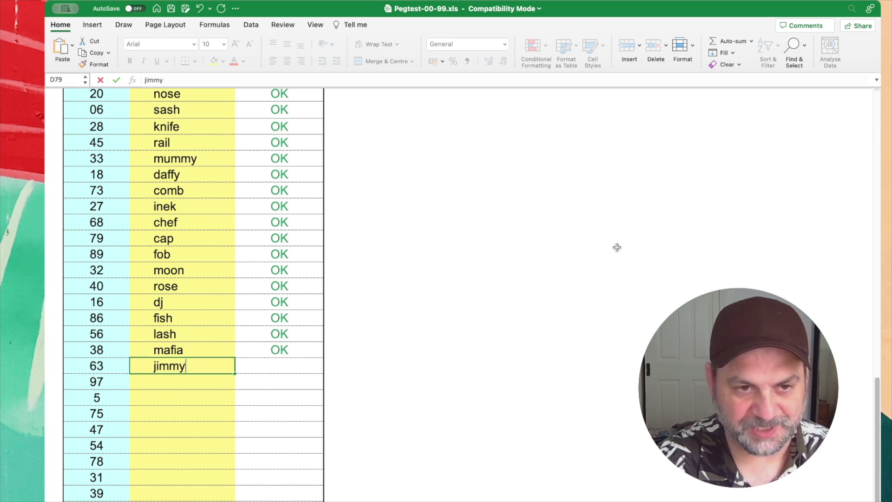
{"action": "key", "text": "Return"}
Step: Answer bike for 97 and rake for 47, with glue entered as the row for 5 is skipped
{"action": "scroll", "coordinate": [617, 247], "scroll_direction": "down", "scroll_amount": 3}
{"action": "type", "text": "bike"}
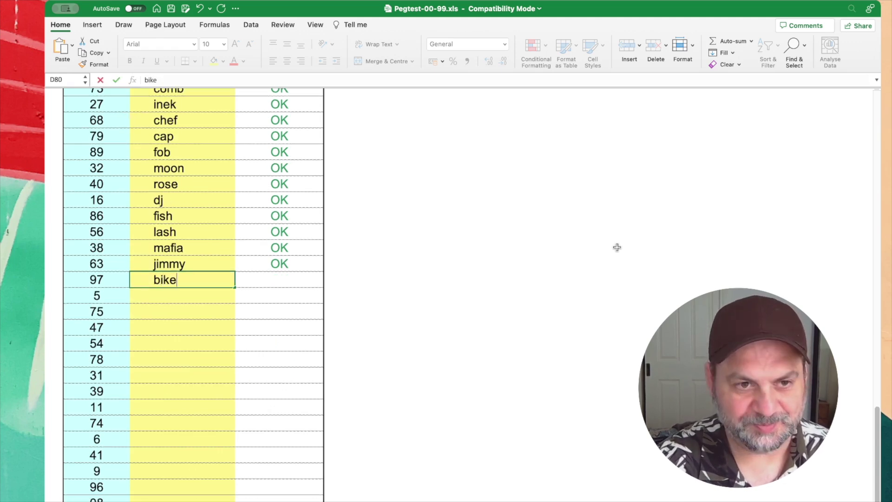
{"action": "key", "text": "Return"}
{"action": "key", "text": "Return"}
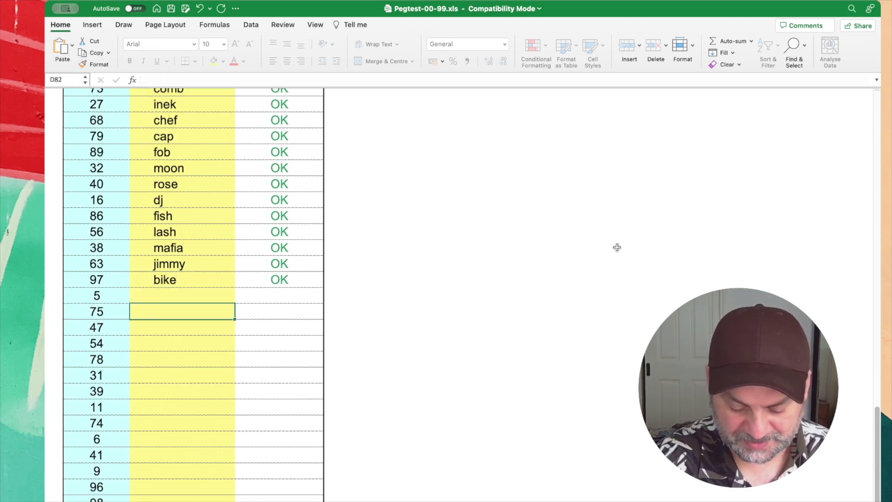
{"action": "type", "text": "c"}
{"action": "key", "text": "BackSpace"}
{"action": "type", "text": "glue"}
{"action": "key", "text": "Return"}
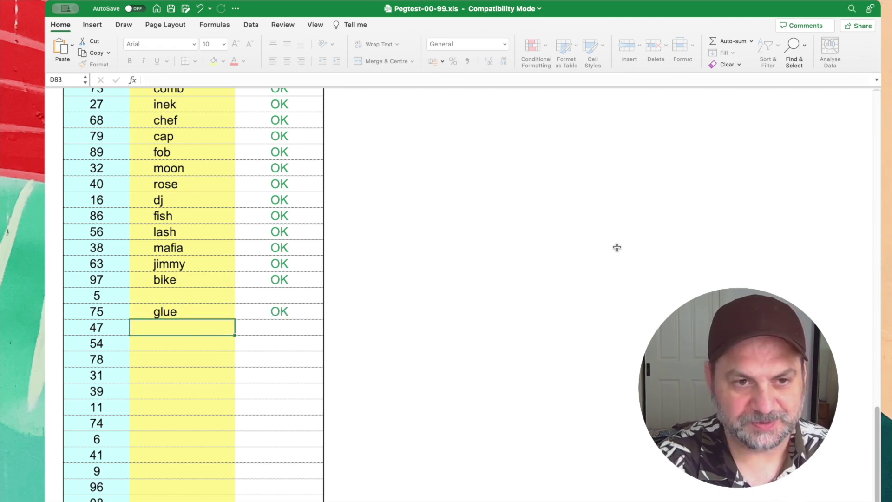
{"action": "type", "text": "rake"}
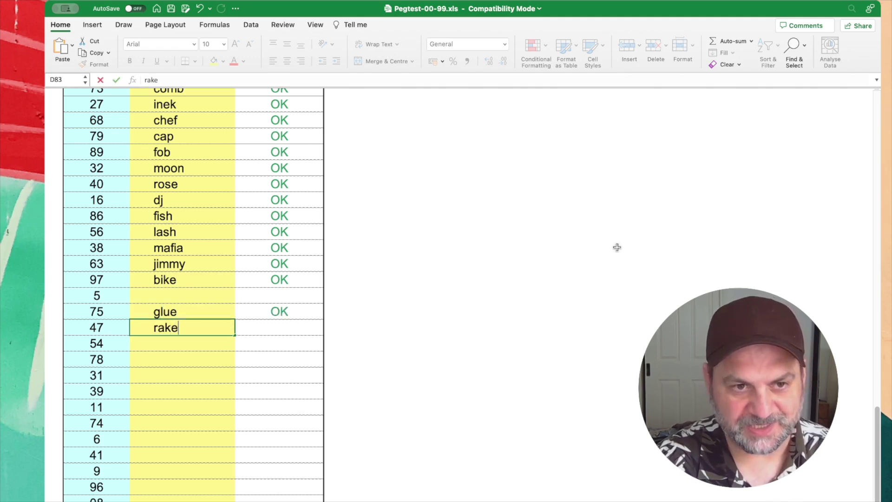
{"action": "key", "text": "Return"}
Step: Answer lawyer for 54, coffee for 78, mat for 31 and map for 39
{"action": "type", "text": "lawyer"}
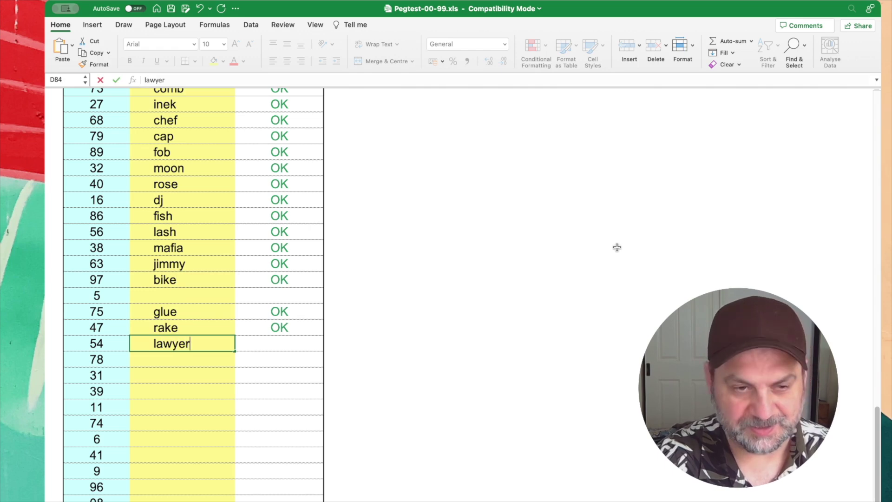
{"action": "key", "text": "Return"}
{"action": "type", "text": "caff"}
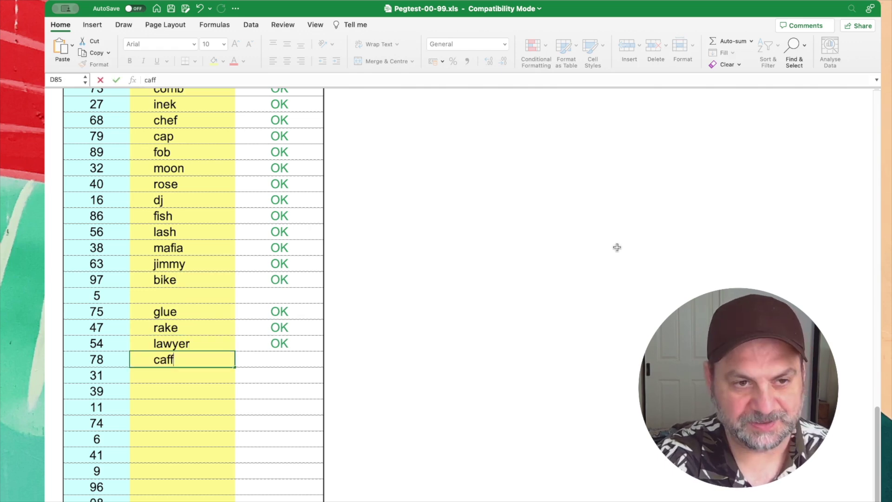
{"action": "key", "text": "BackSpace"}
{"action": "key", "text": "BackSpace"}
{"action": "key", "text": "BackSpace"}
{"action": "type", "text": "offee"}
{"action": "key", "text": "Return"}
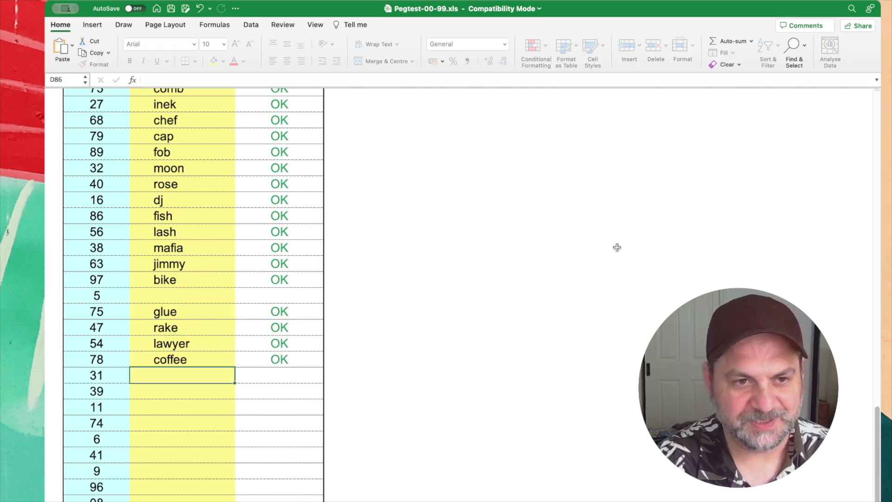
{"action": "type", "text": "mat"}
{"action": "key", "text": "Return"}
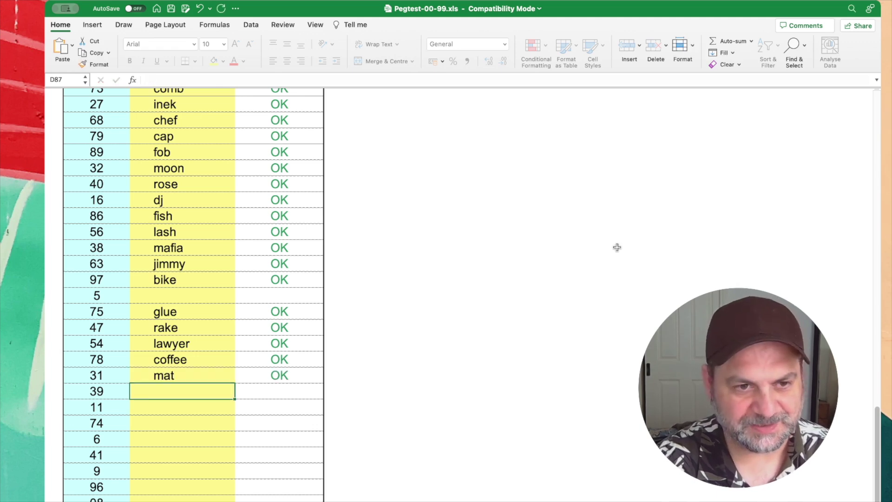
{"action": "type", "text": "map"}
{"action": "key", "text": "Return"}
Step: Answer tweety for 11, car for 74, rat for 41 and peach for 96, skipping 6 and 9
{"action": "type", "text": "t"}
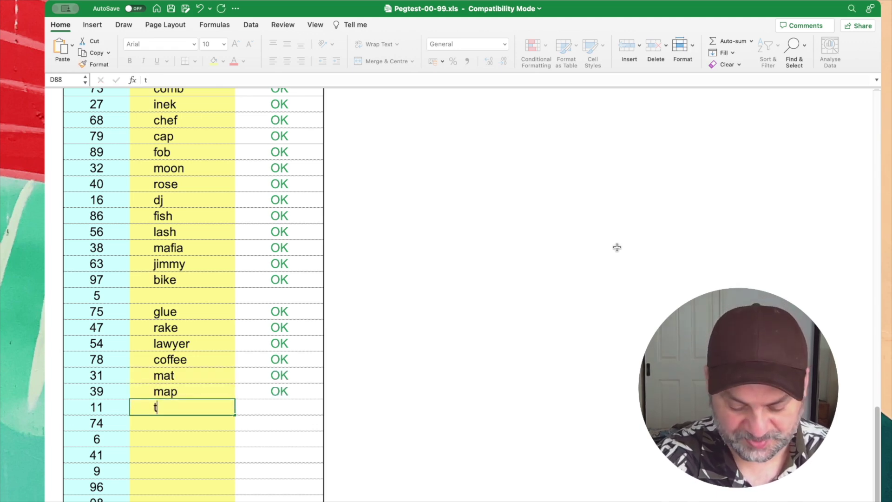
{"action": "type", "text": "weety"}
{"action": "key", "text": "Return"}
{"action": "type", "text": "car"}
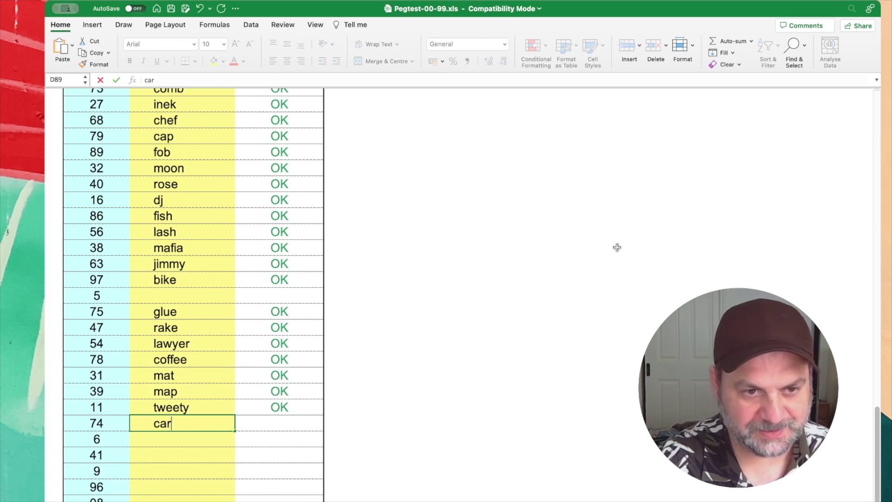
{"action": "key", "text": "Return"}
{"action": "key", "text": "Return"}
{"action": "type", "text": "rat"}
{"action": "key", "text": "Return"}
{"action": "key", "text": "Return"}
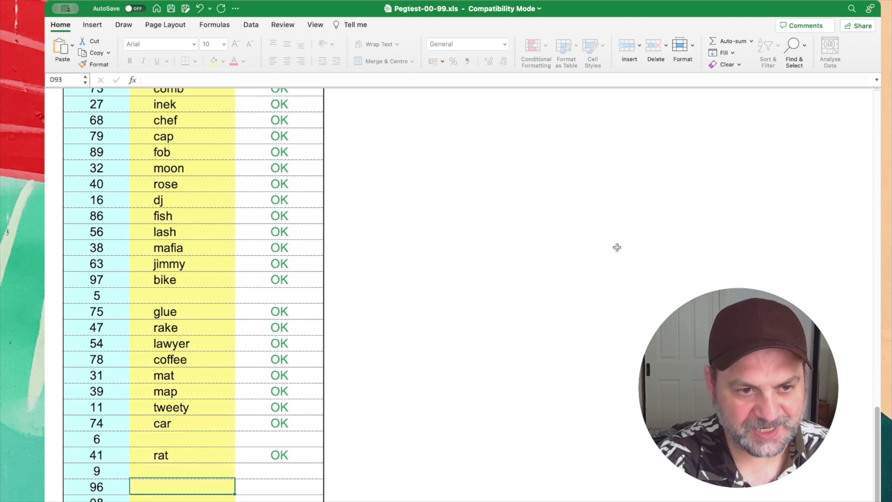
{"action": "type", "text": "peach"}
{"action": "key", "text": "Return"}
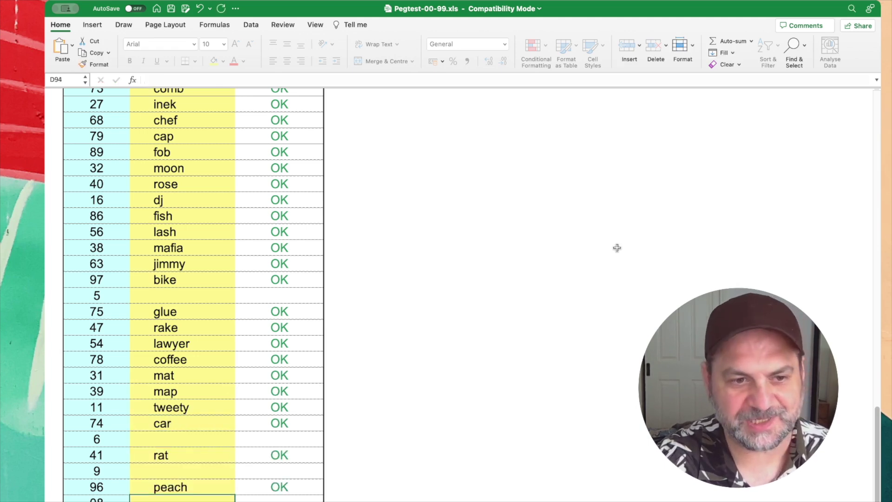
Step: Answer safe for 08, chair for 64, limo for 53, rope for 49 and mouse for 30
{"action": "scroll", "coordinate": [617, 247], "scroll_direction": "down", "scroll_amount": 5}
{"action": "type", "text": "sa"}
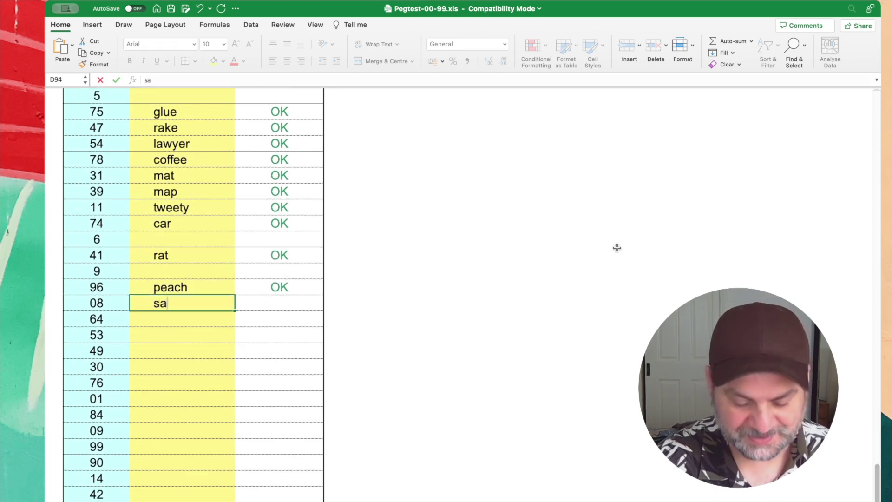
{"action": "type", "text": "fe"}
{"action": "key", "text": "Return"}
{"action": "type", "text": "chair"}
{"action": "key", "text": "Return"}
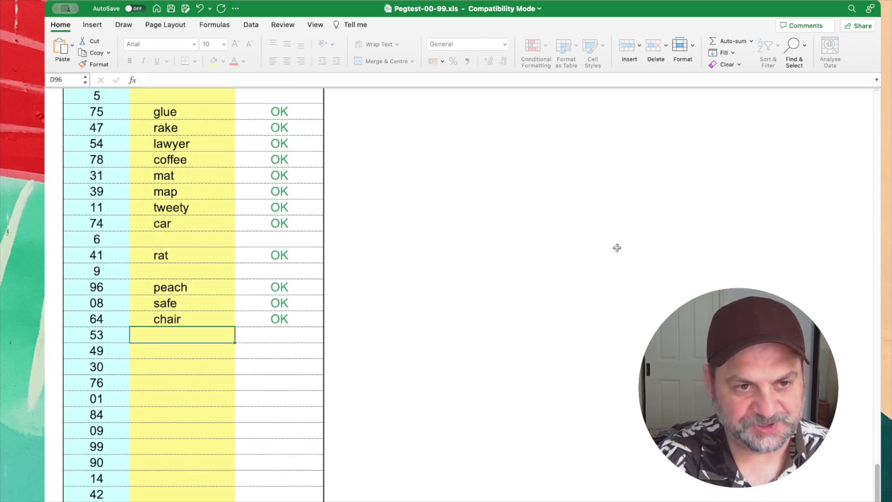
{"action": "type", "text": "limo"}
{"action": "key", "text": "Return"}
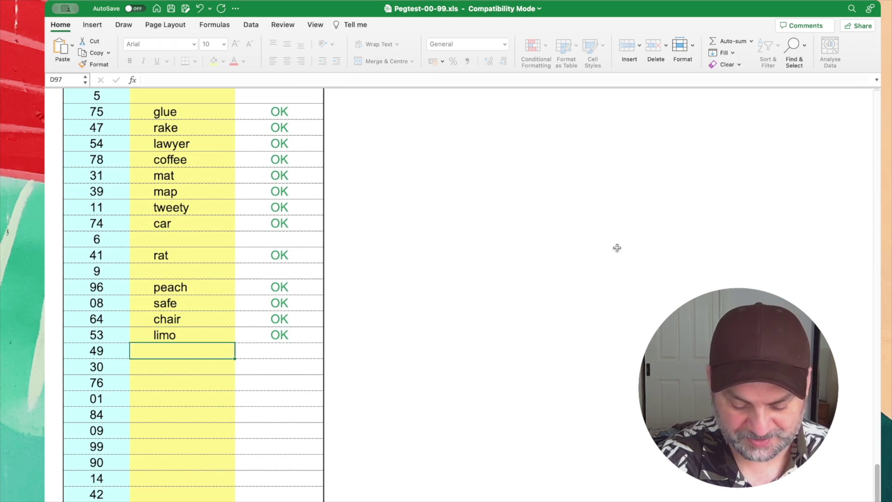
{"action": "type", "text": "rope"}
{"action": "key", "text": "Return"}
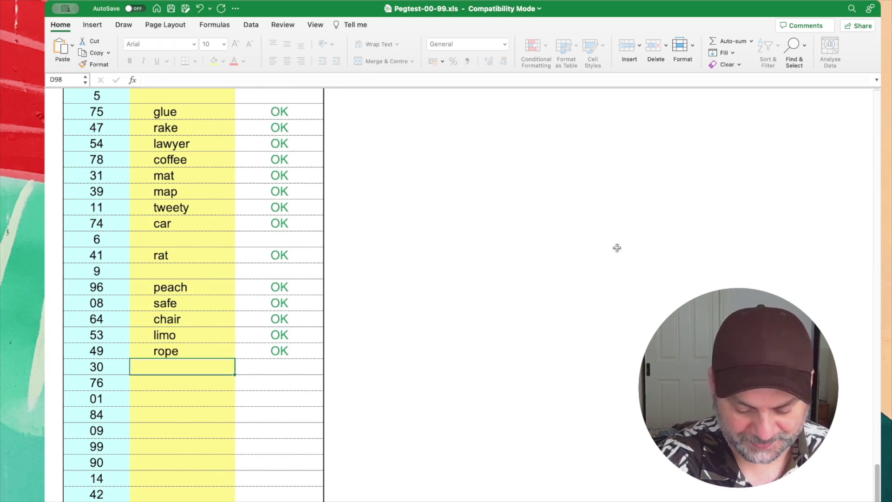
{"action": "type", "text": "mouse"}
{"action": "key", "text": "Return"}
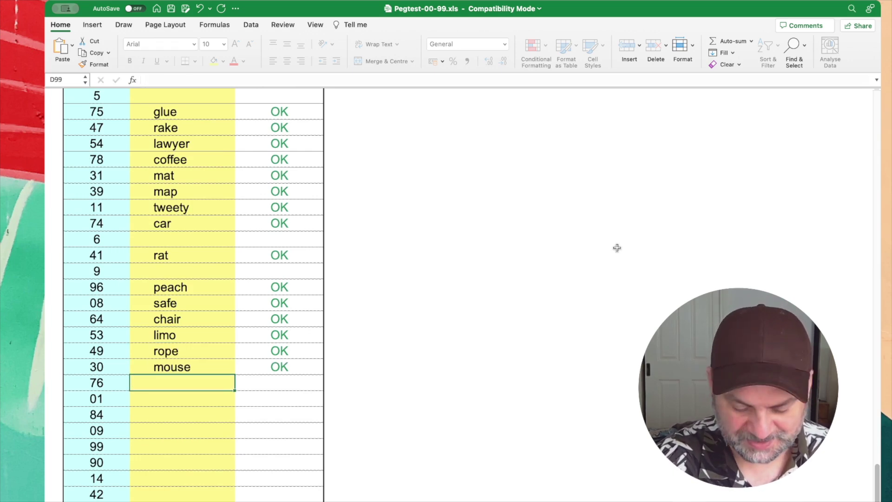
Step: Answer cash for 76, seat for 01, fairy for 84 and soap for 09
{"action": "type", "text": "cash"}
{"action": "key", "text": "Return"}
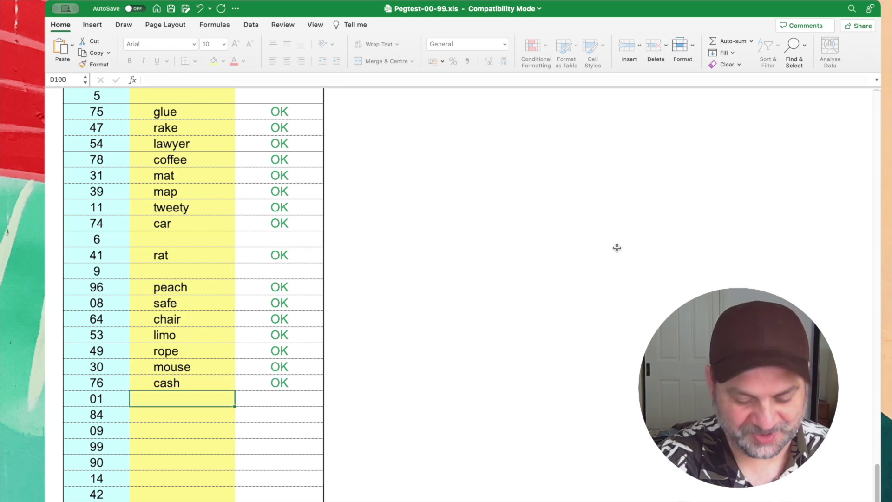
{"action": "type", "text": "eseat"}
{"action": "key", "text": "BackSpace"}
{"action": "key", "text": "BackSpace"}
{"action": "key", "text": "BackSpace"}
{"action": "key", "text": "BackSpace"}
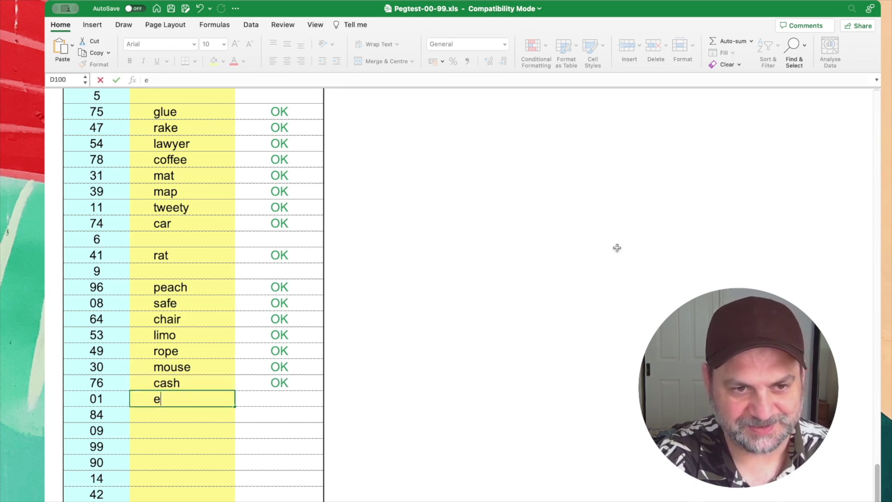
{"action": "key", "text": "BackSpace"}
{"action": "type", "text": "seat"}
{"action": "key", "text": "Return"}
{"action": "type", "text": "fa"}
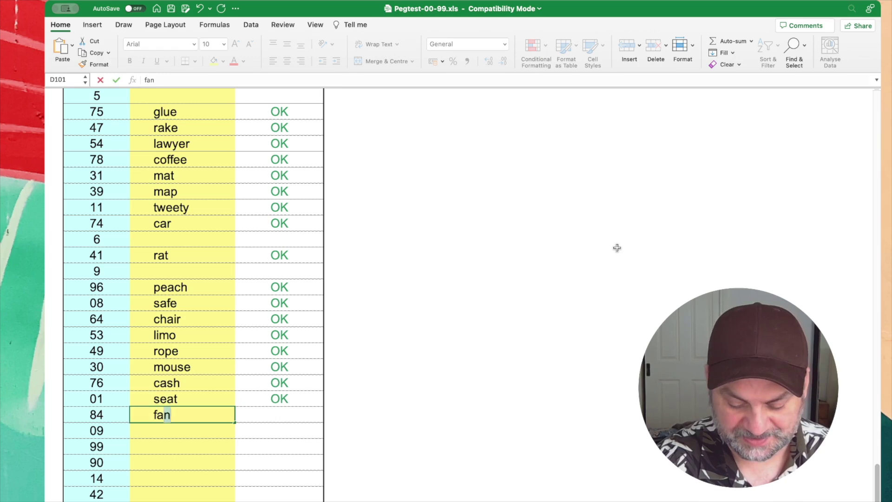
{"action": "type", "text": "iry"}
{"action": "key", "text": "Return"}
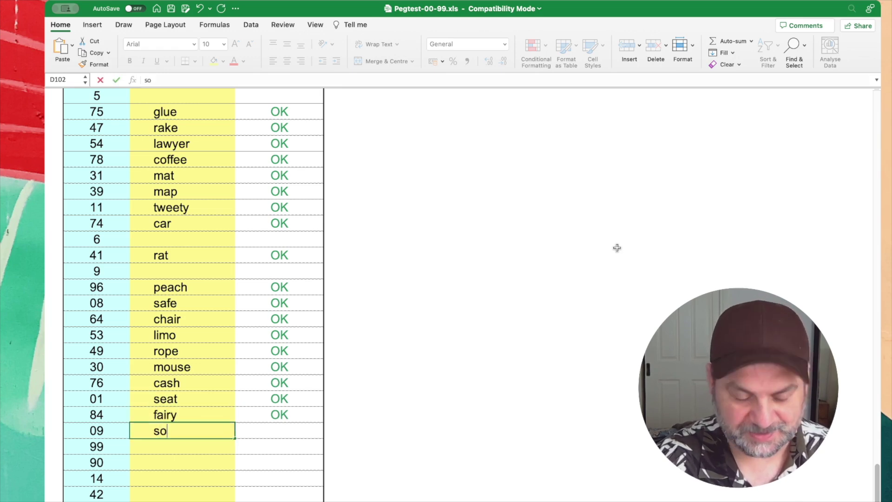
{"action": "type", "text": "ap"}
{"action": "key", "text": "Return"}
Step: Answer babe for 99, bass for 90, door for 14 and run for 42
{"action": "type", "text": "babe"}
{"action": "key", "text": "Return"}
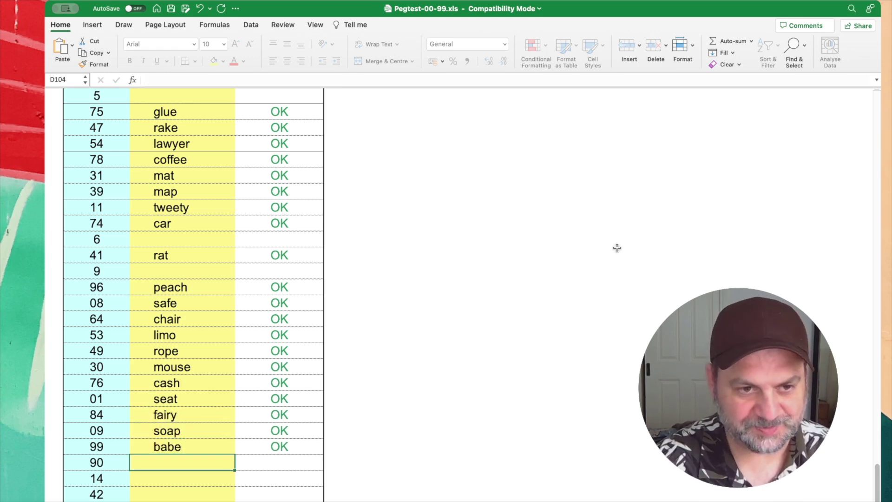
{"action": "type", "text": "bass"}
{"action": "key", "text": "Return"}
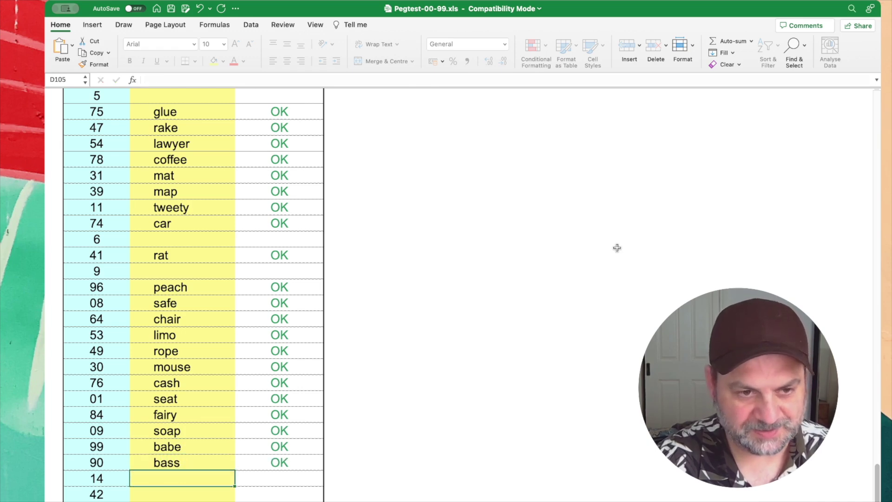
{"action": "type", "text": "door"}
{"action": "key", "text": "Return"}
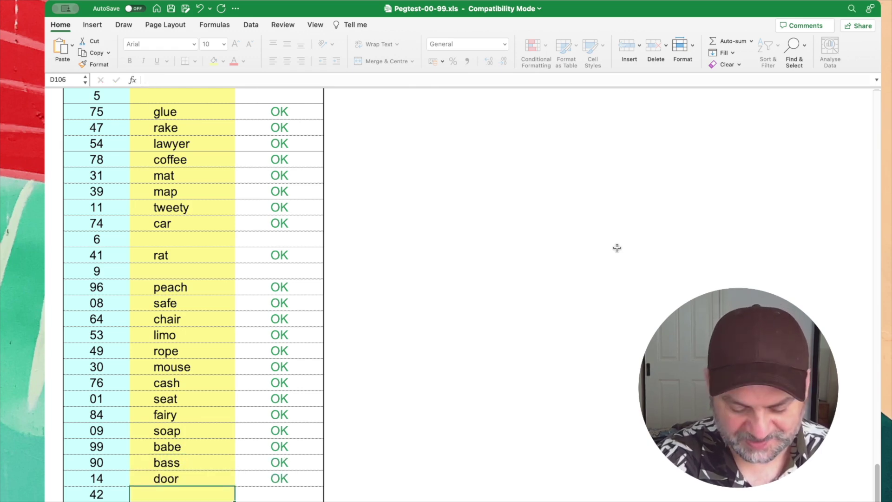
{"action": "type", "text": "run"}
{"action": "key", "text": "Return"}
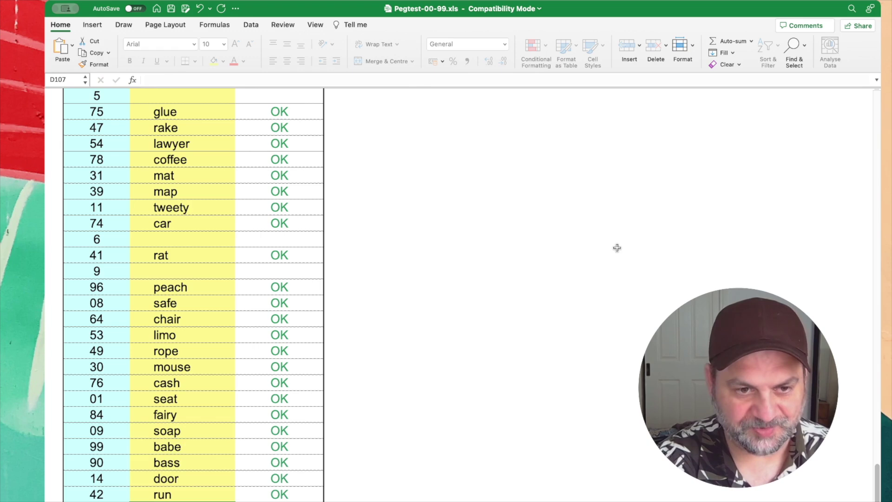
Step: Enter sun and house, then redo the previous answer as nappy
{"action": "type", "text": "sun"}
{"action": "key", "text": "Return"}
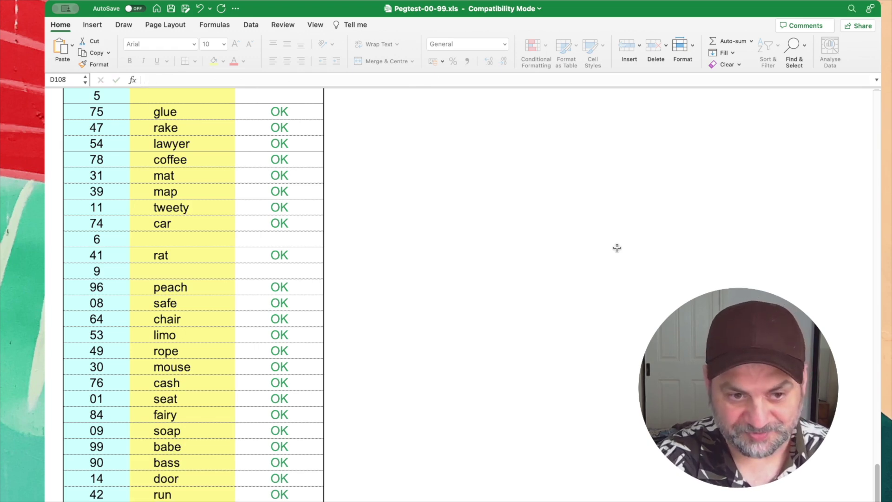
{"action": "type", "text": "house"}
{"action": "key", "text": "Return"}
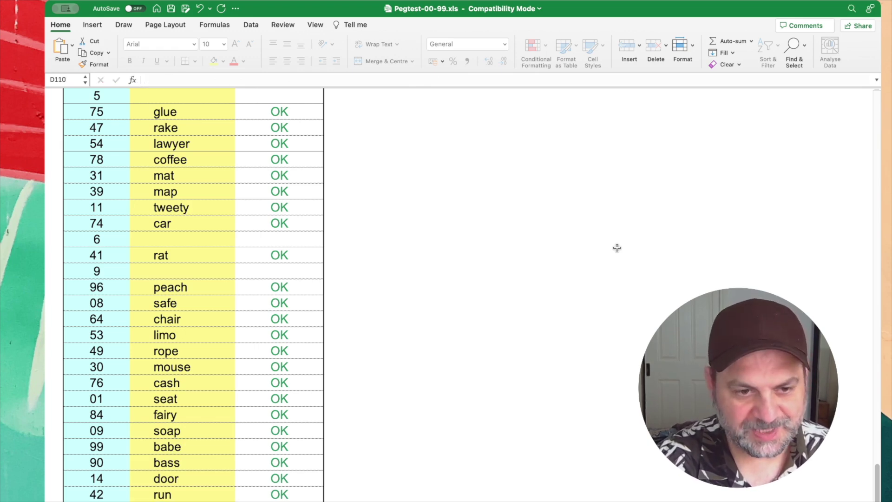
{"action": "key", "text": "Up"}
{"action": "type", "text": "na"}
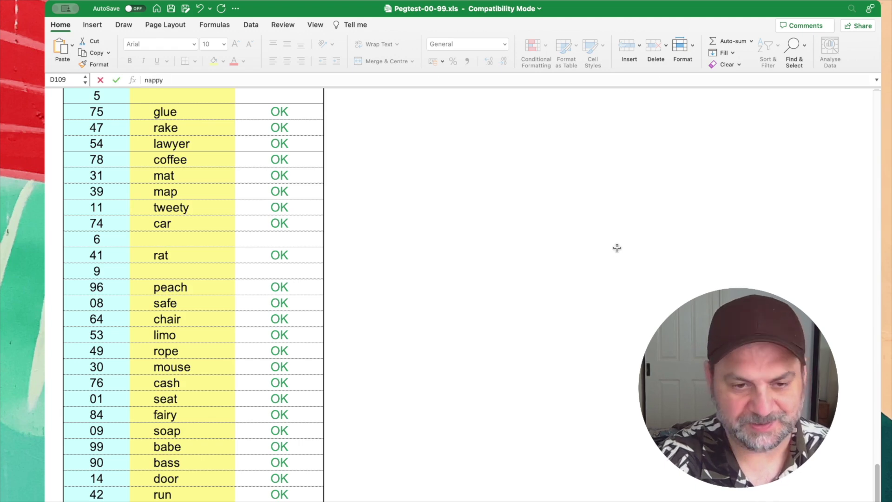
{"action": "key", "text": "Return"}
Step: Fix gnone to gnome, then finish with green and sock for a 0:04:14 total
{"action": "type", "text": "gnone"}
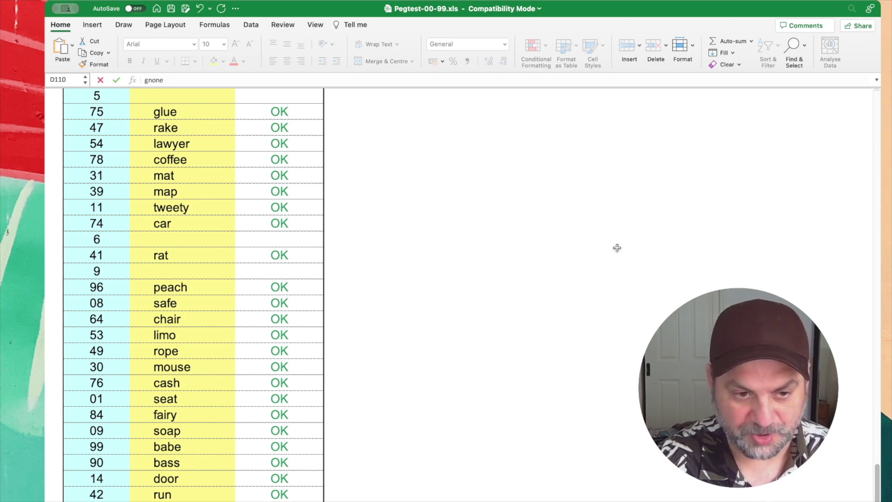
{"action": "key", "text": "Return"}
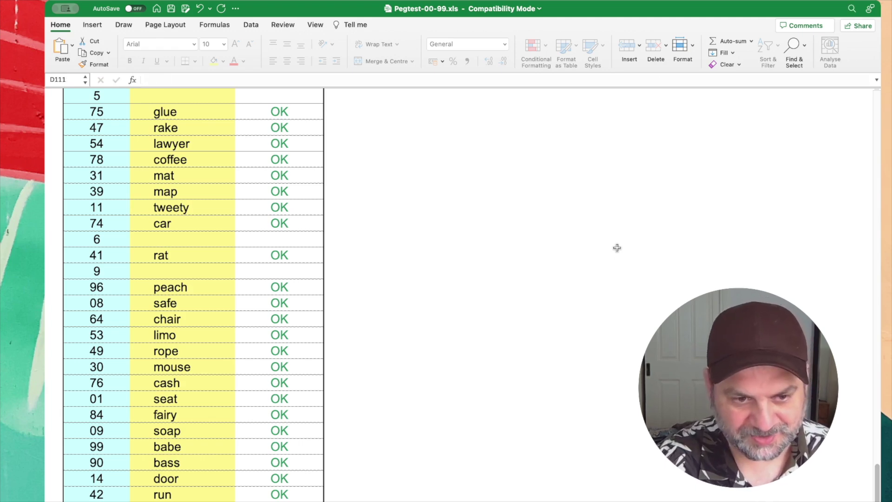
{"action": "key", "text": "Up"}
{"action": "type", "text": "gn"}
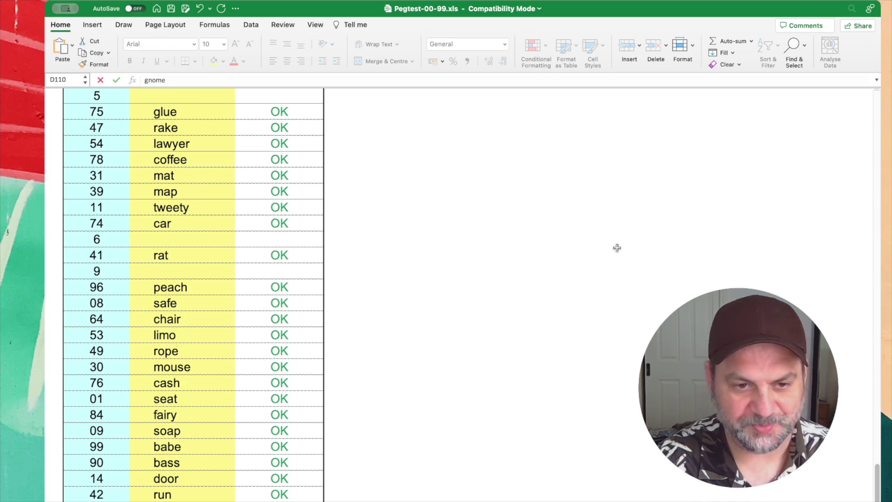
{"action": "key", "text": "Return"}
{"action": "type", "text": "green"}
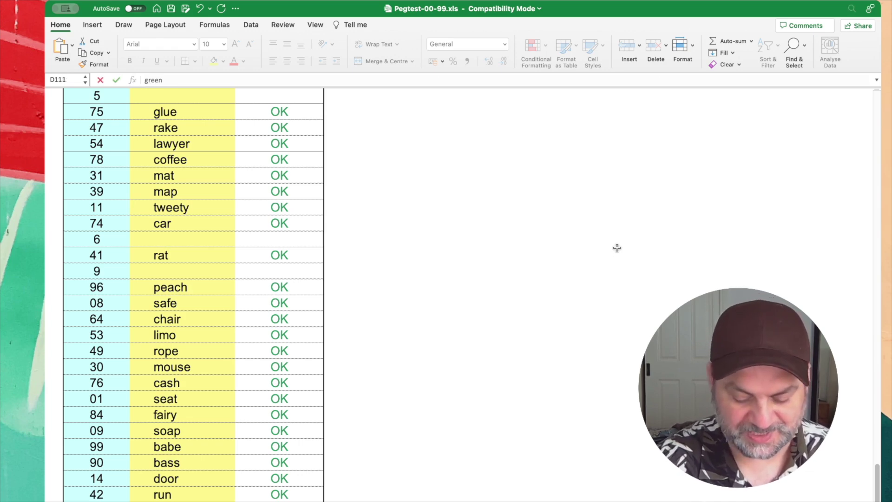
{"action": "key", "text": "Return"}
{"action": "type", "text": "sock"}
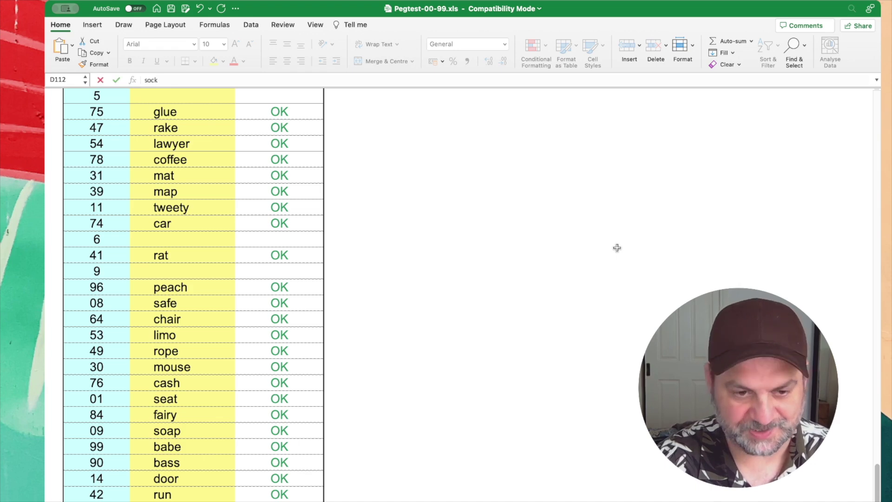
{"action": "key", "text": "Return"}
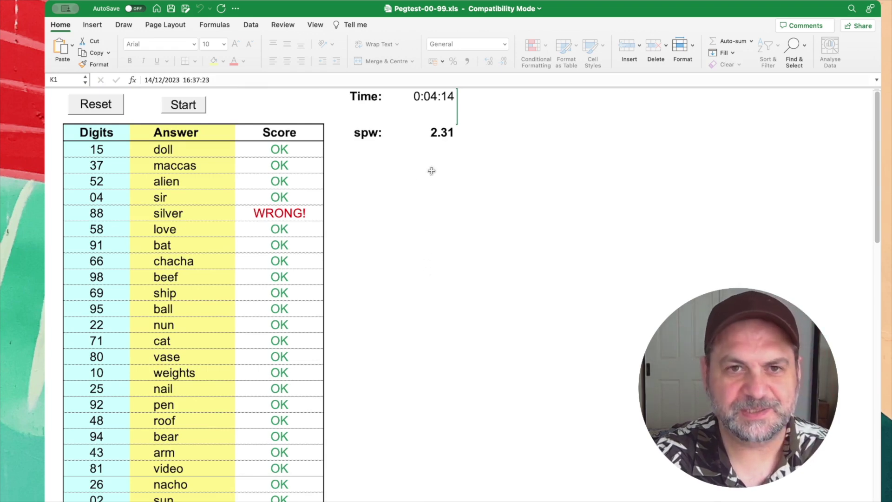
Step: Inspect the Time formula in I1 and the spw formula in I2, then go to the results log sheet
{"action": "left_click", "coordinate": [425, 95]}
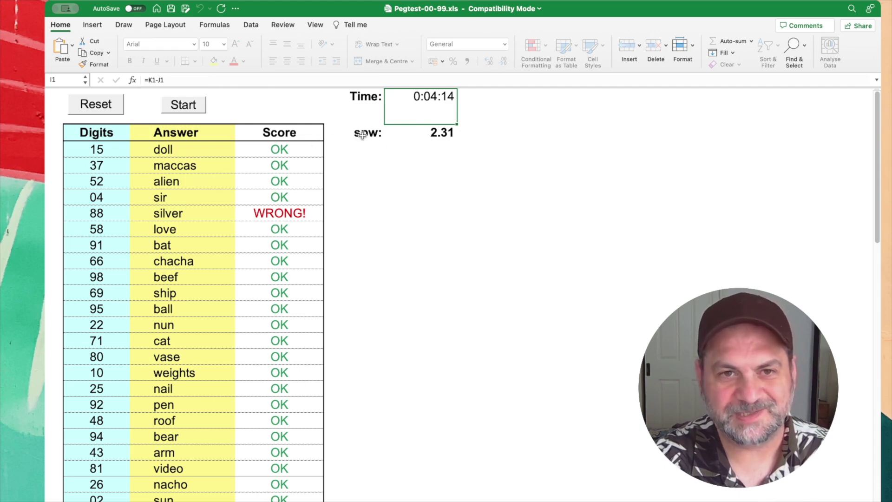
{"action": "left_click", "coordinate": [443, 135]}
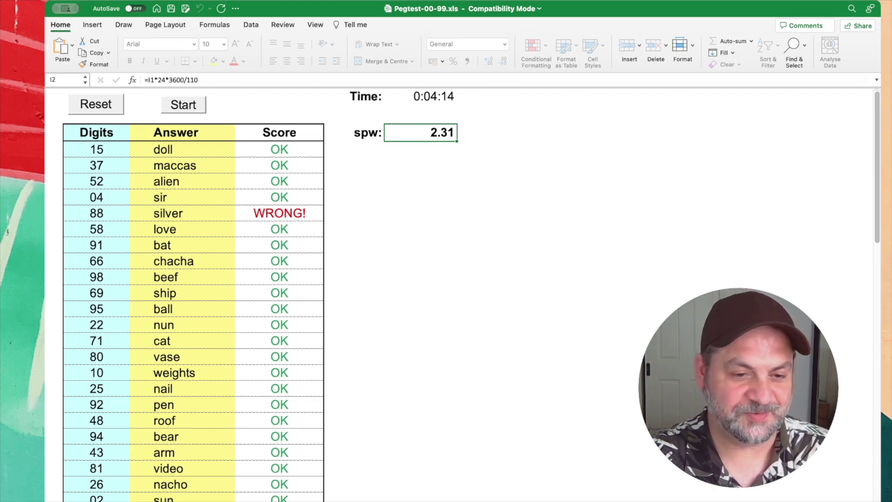
{"action": "key", "text": "ctrl+Page_Down"}
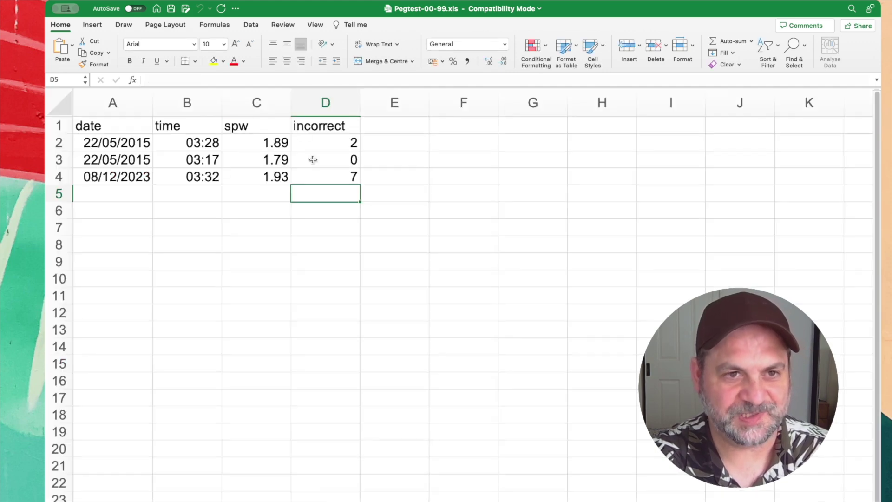
Step: Check the logged date, time, spw and incorrect count, then view silver's WRONG! score for 88
{"action": "left_click", "coordinate": [133, 160]}
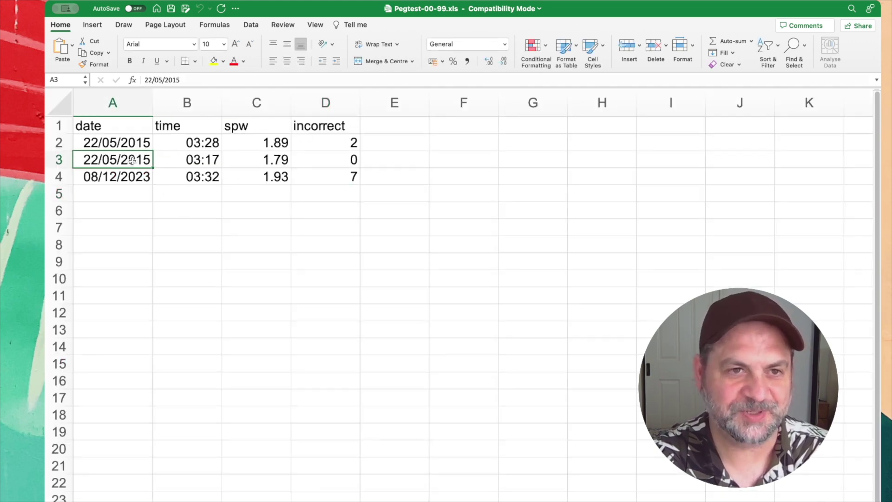
{"action": "left_click", "coordinate": [210, 180]}
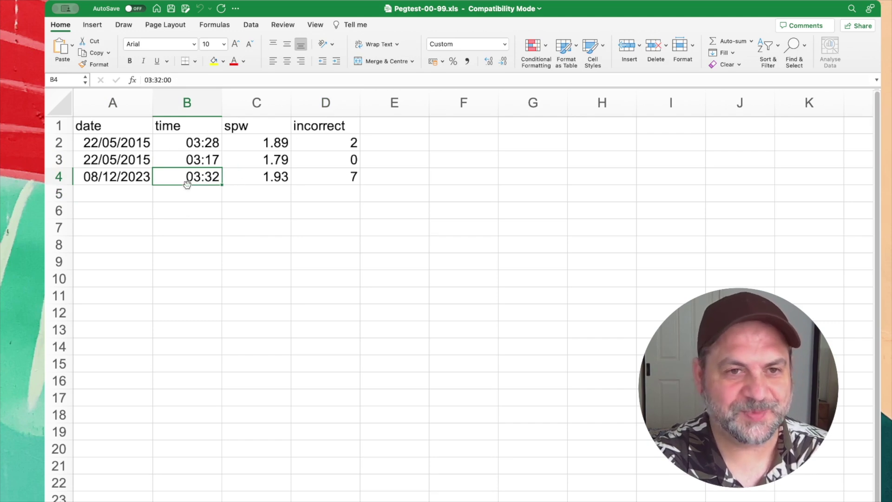
{"action": "left_click", "coordinate": [256, 173]}
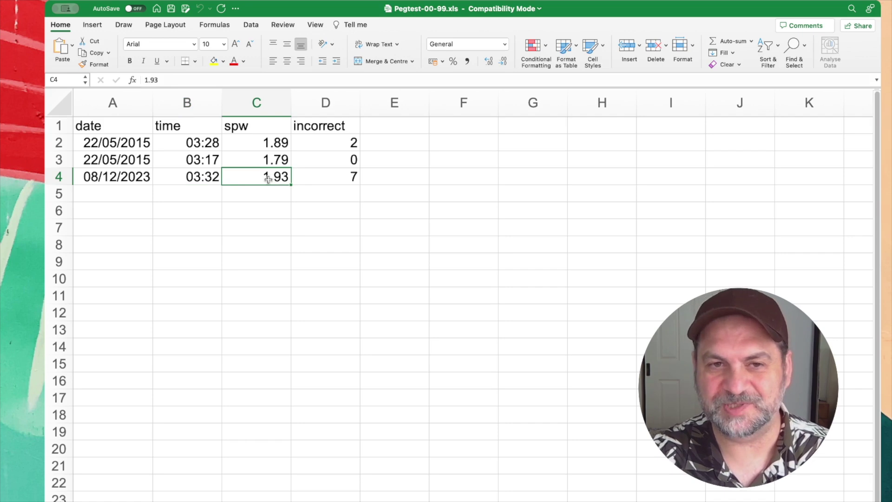
{"action": "left_click", "coordinate": [337, 178]}
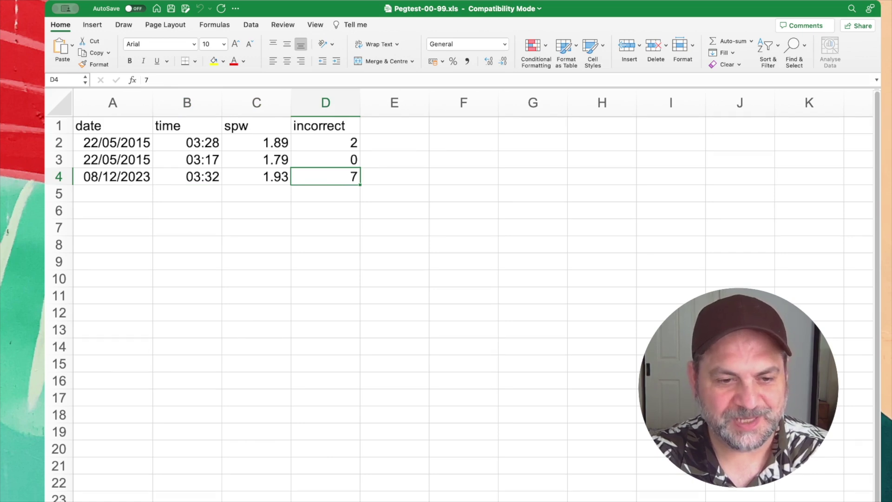
{"action": "key", "text": "ctrl+Page_Down"}
{"action": "left_click", "coordinate": [280, 212]}
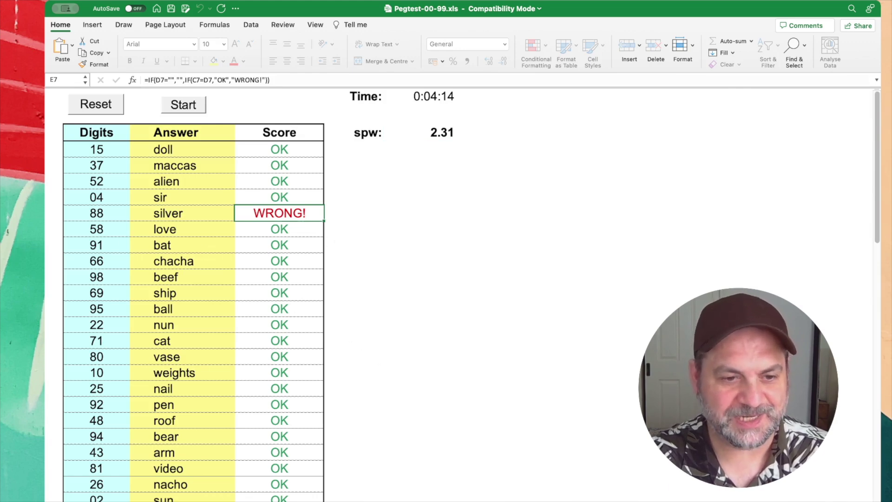
Step: Look up the peg word for 88 on the Peg Word list sheet
{"action": "key", "text": "ctrl+Page_Down"}
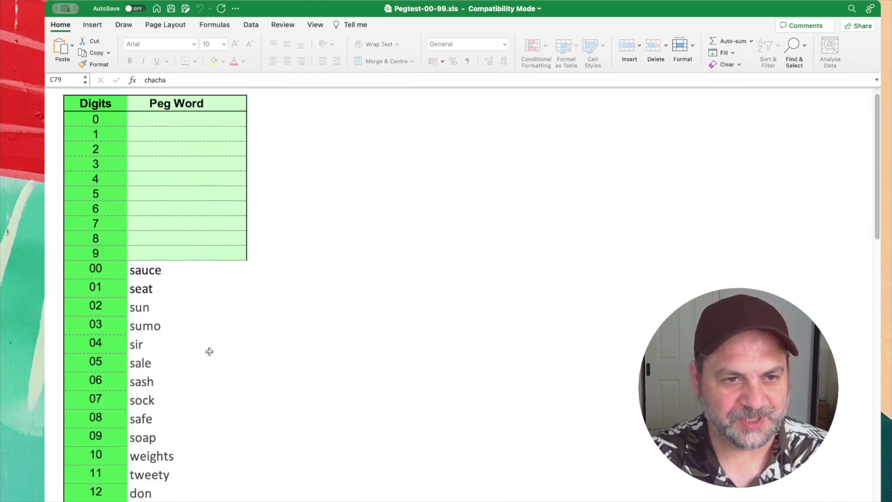
{"action": "scroll", "coordinate": [259, 429], "scroll_direction": "down", "scroll_amount": 10}
{"action": "scroll", "coordinate": [260, 431], "scroll_direction": "down", "scroll_amount": 15}
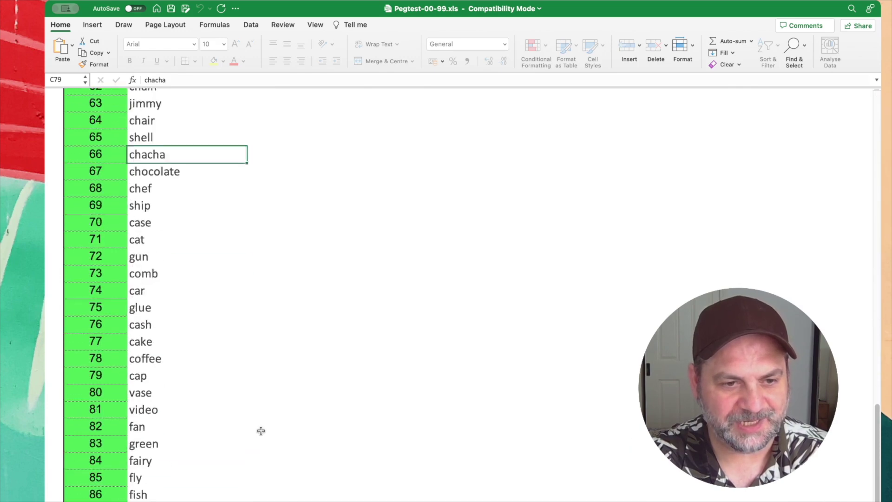
{"action": "scroll", "coordinate": [259, 431], "scroll_direction": "up", "scroll_amount": 1}
{"action": "left_click", "coordinate": [186, 482]}
{"action": "key", "text": "Down"}
{"action": "key", "text": "Down"}
{"action": "key", "text": "Down"}
{"action": "key", "text": "Down"}
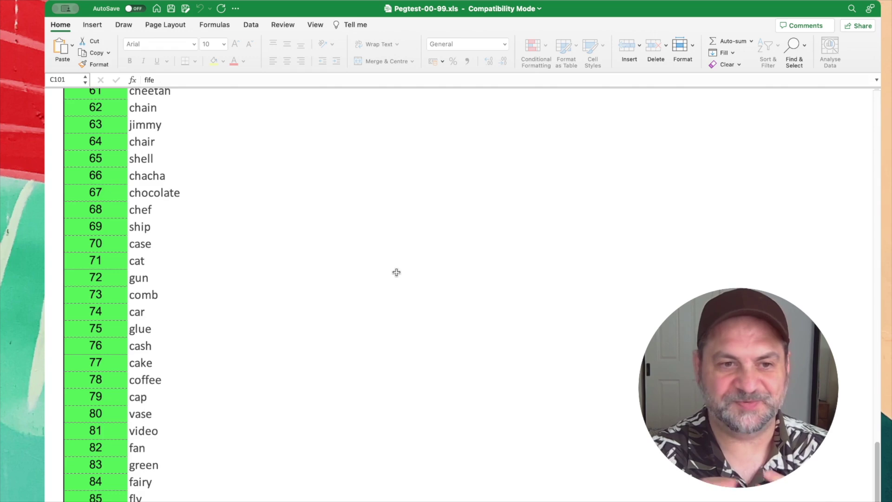
Step: Back on the test sheet, inspect the IF formula in E7 that scores the 88 answer WRONG!
{"action": "key", "text": "ctrl+Page_Up"}
{"action": "key", "text": "ctrl+Page_Up"}
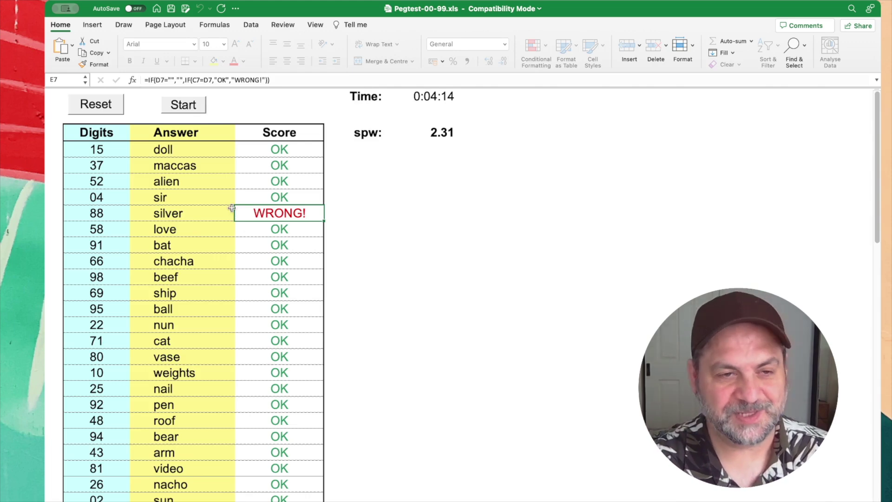
{"action": "left_click", "coordinate": [103, 213]}
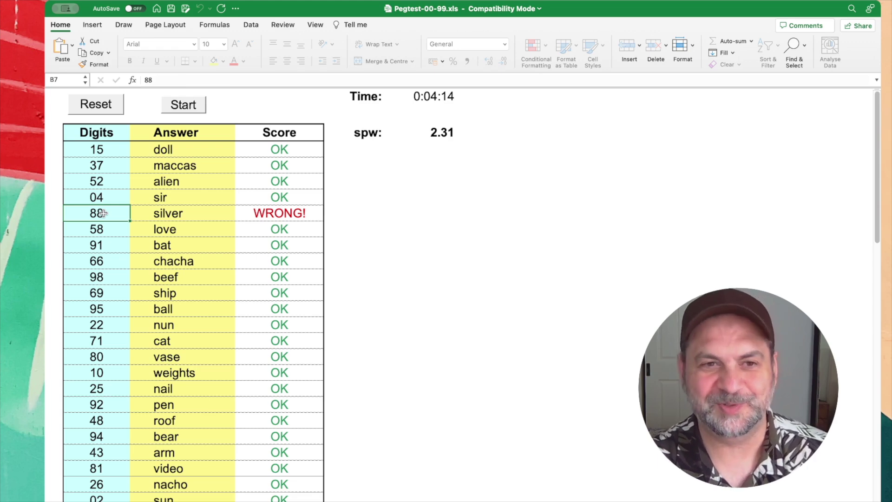
{"action": "left_click", "coordinate": [284, 217]}
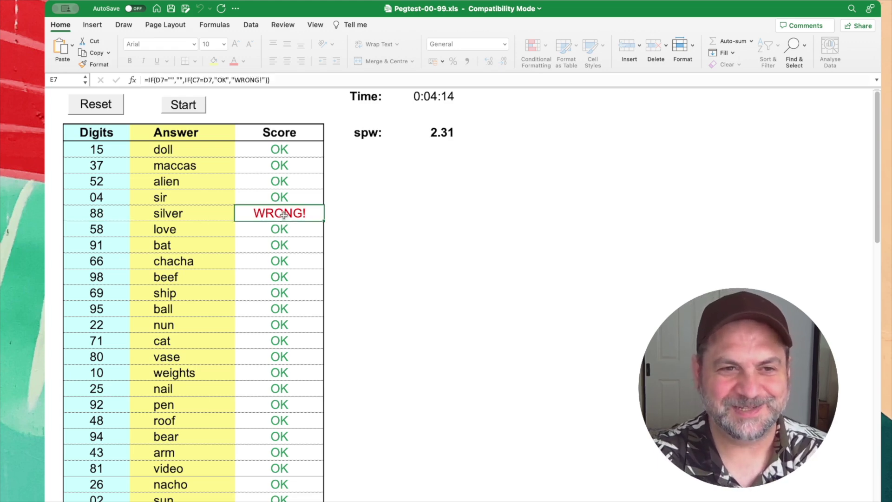
{"action": "left_click", "coordinate": [113, 218]}
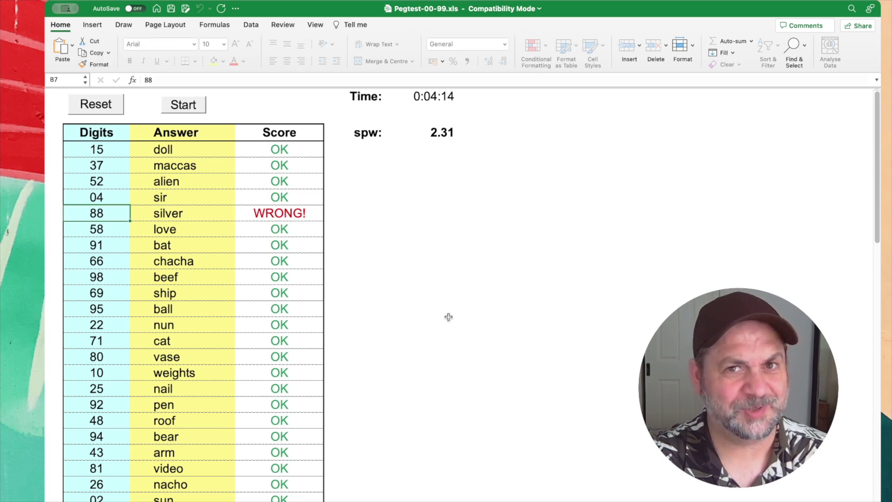
{"action": "left_click", "coordinate": [280, 212]}
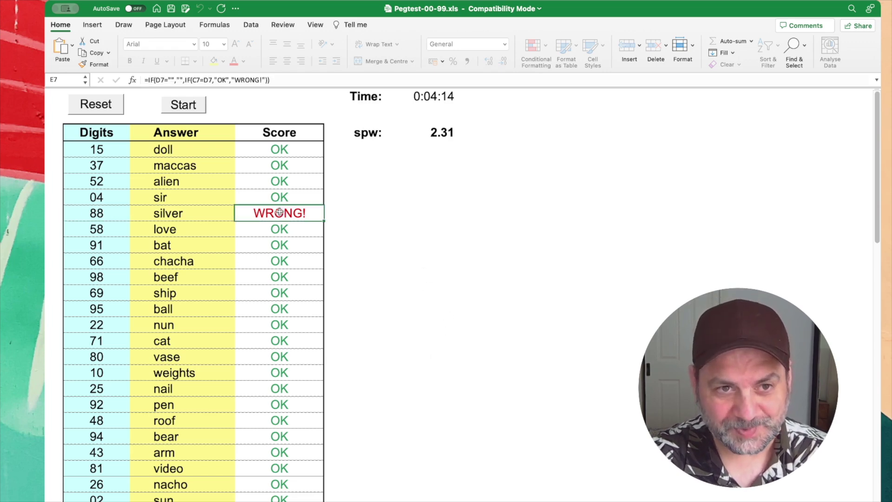
Step: Find the peg word vega for 87 on the peg list, then return to the test sheet
{"action": "scroll", "coordinate": [449, 356], "scroll_direction": "down", "scroll_amount": 5}
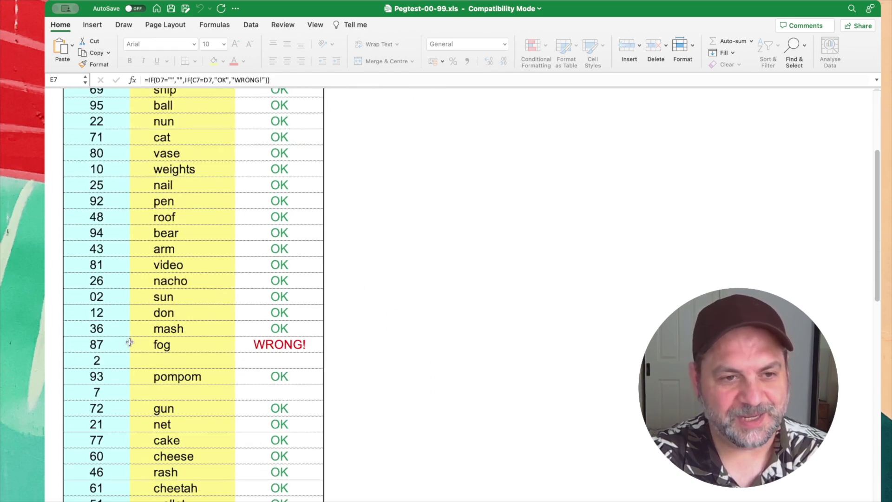
{"action": "left_click", "coordinate": [125, 343]}
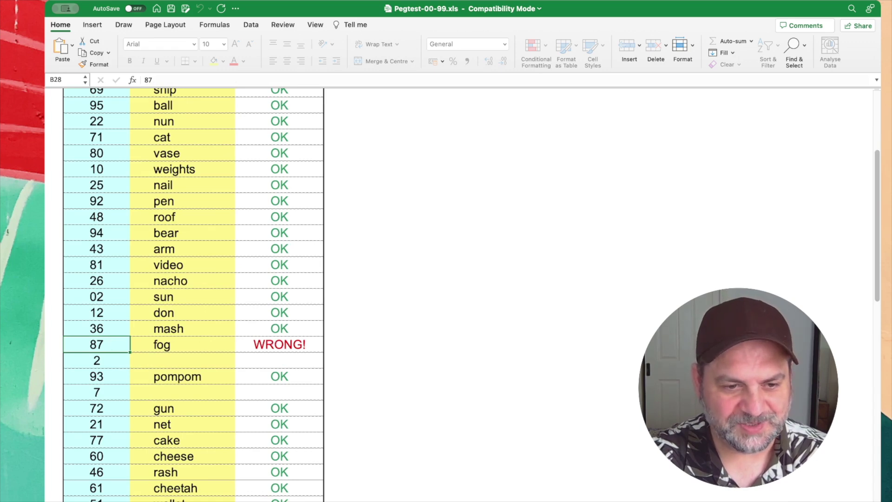
{"action": "key", "text": "ctrl+Page_Down"}
{"action": "key", "text": "Up"}
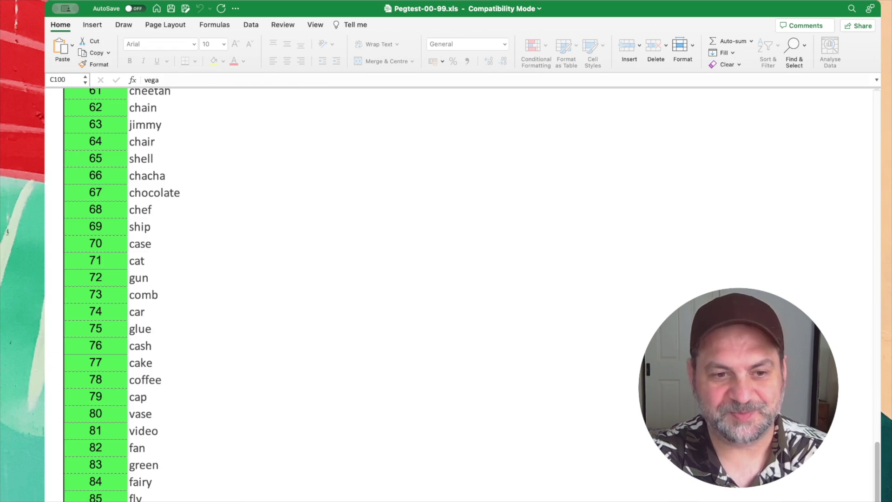
{"action": "key", "text": "ctrl+Page_Down"}
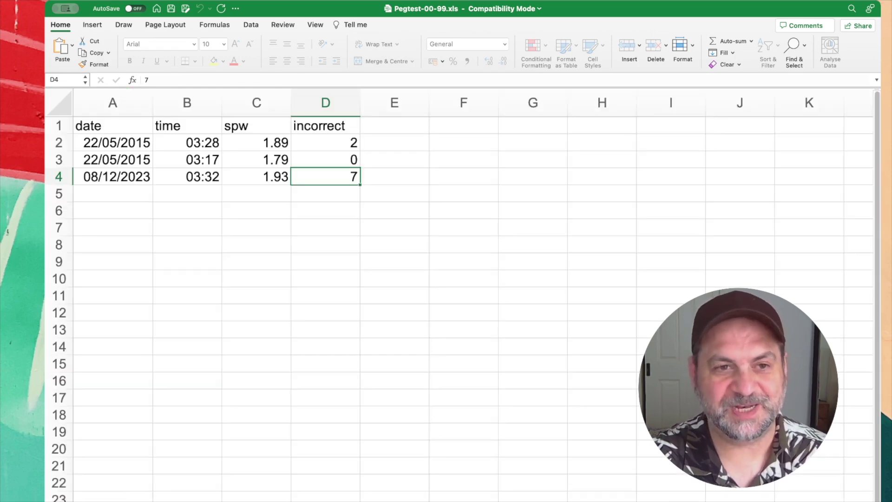
{"action": "key", "text": "ctrl+Page_Down"}
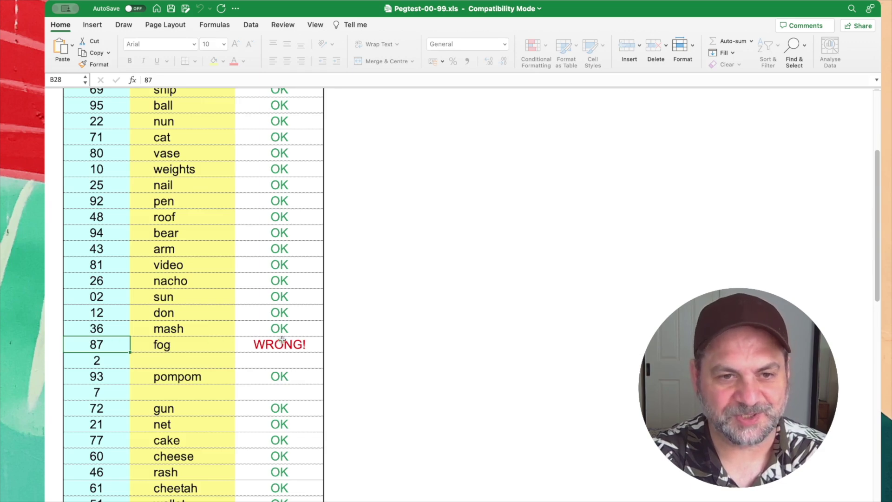
{"action": "key", "text": "ctrl+Page_Up"}
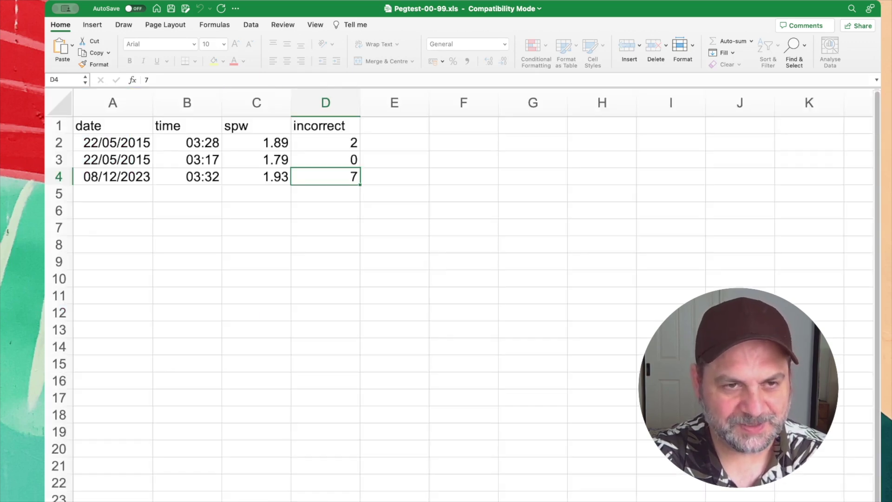
{"action": "key", "text": "ctrl+Page_Down"}
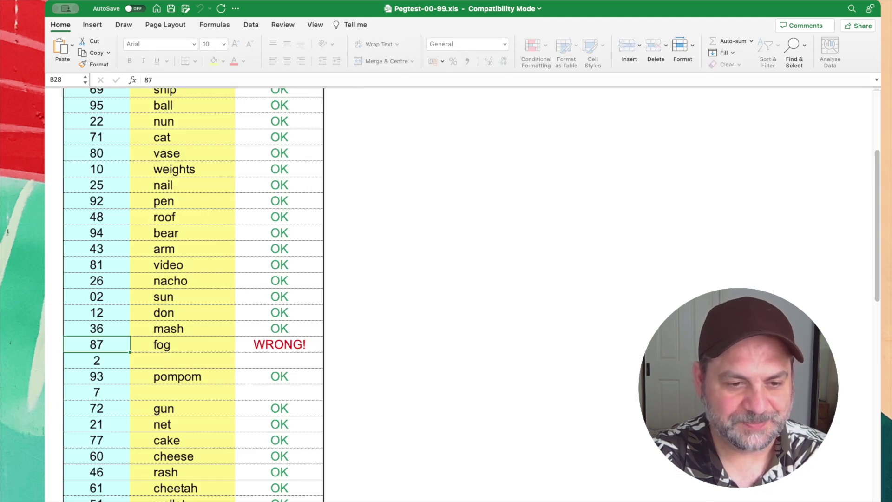
{"action": "key", "text": "ctrl+Page_Down"}
{"action": "scroll", "coordinate": [215, 476], "scroll_direction": "down", "scroll_amount": 3}
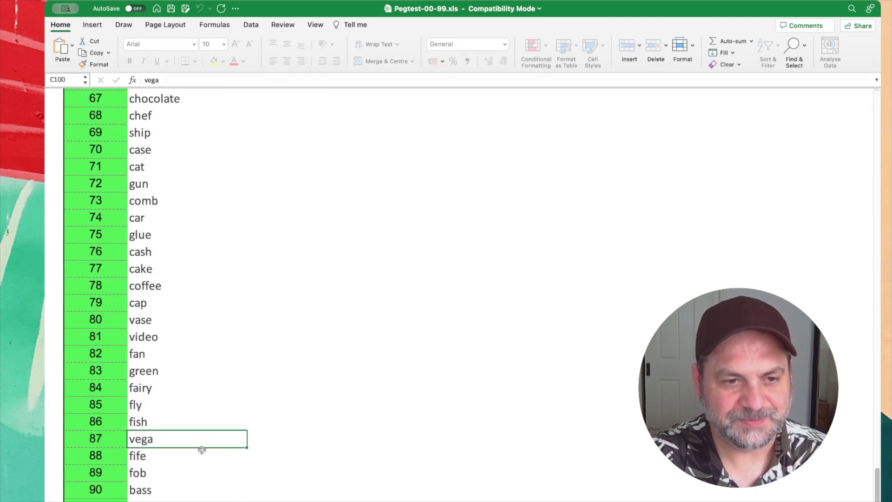
{"action": "key", "text": "ctrl+Page_Up"}
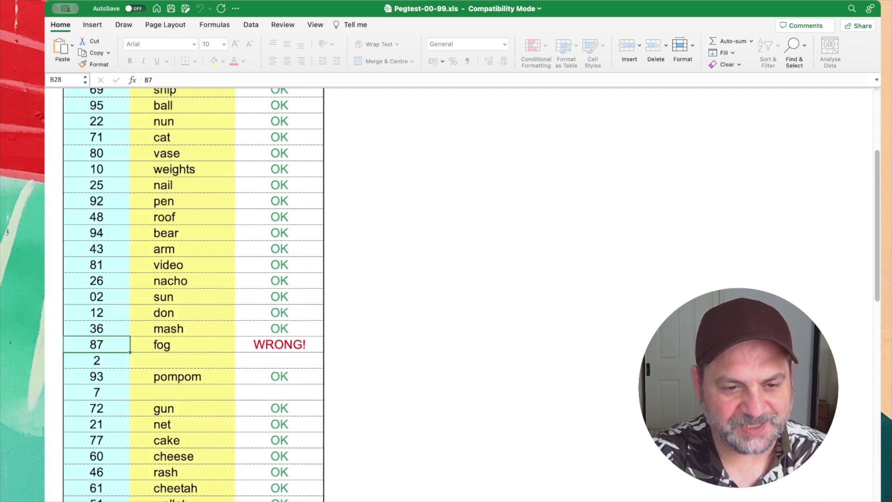
Step: Replace the wrong answer fog for 87 with vega so it scores OK
{"action": "left_click", "coordinate": [189, 344]}
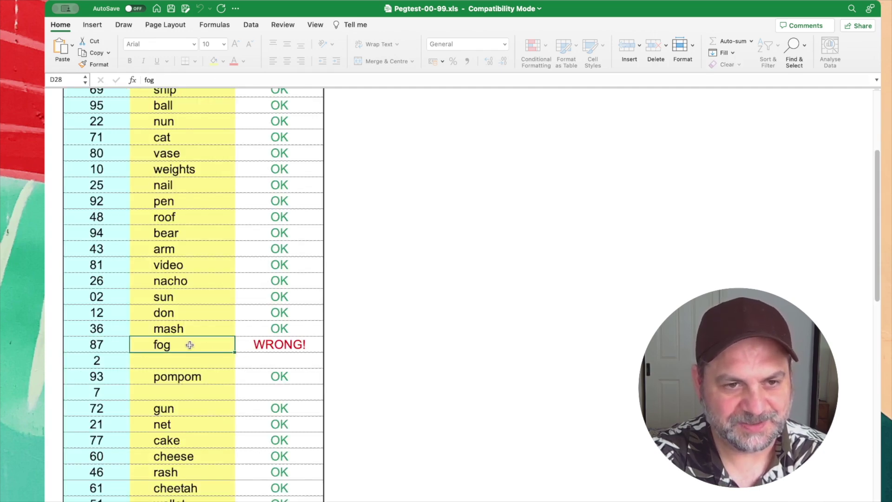
{"action": "type", "text": "vega"}
{"action": "key", "text": "Return"}
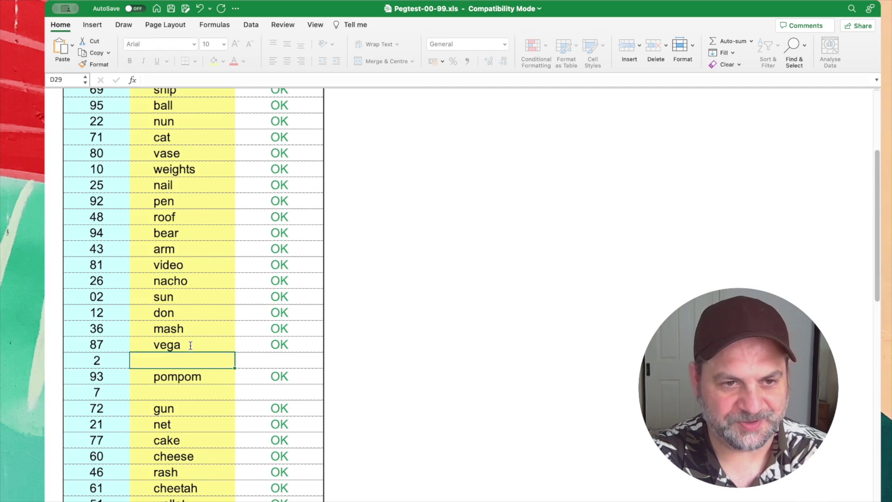
Step: Overwrite the 87 answer with the wrong word hbfhfb so it scores WRONG!
{"action": "left_click", "coordinate": [190, 345]}
{"action": "type", "text": "hbfhfb"}
{"action": "key", "text": "Return"}
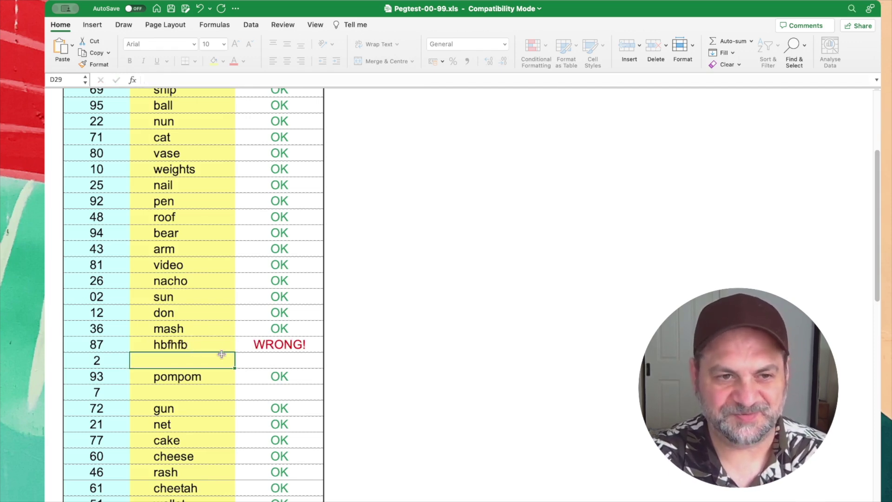
{"action": "scroll", "coordinate": [382, 423], "scroll_direction": "down", "scroll_amount": 3}
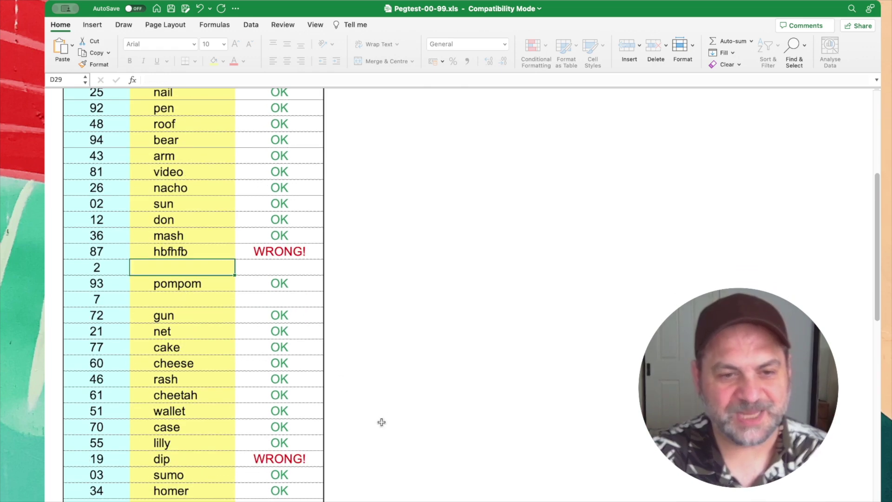
{"action": "left_click", "coordinate": [204, 459]}
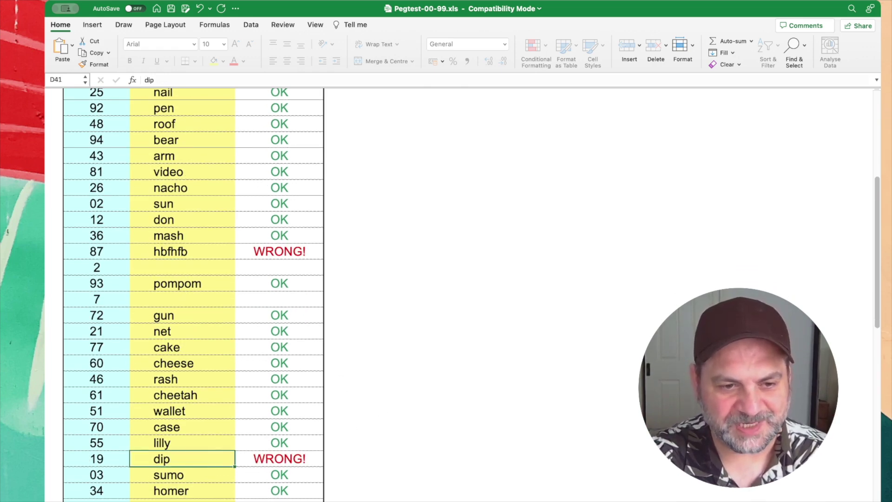
{"action": "key", "text": "ctrl+Page_Down"}
{"action": "scroll", "coordinate": [312, 342], "scroll_direction": "up", "scroll_amount": 20}
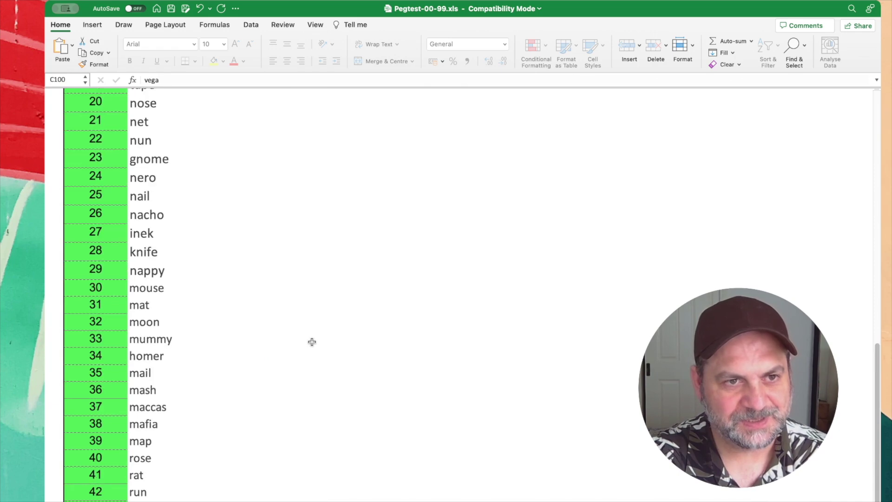
{"action": "left_click", "coordinate": [149, 225]}
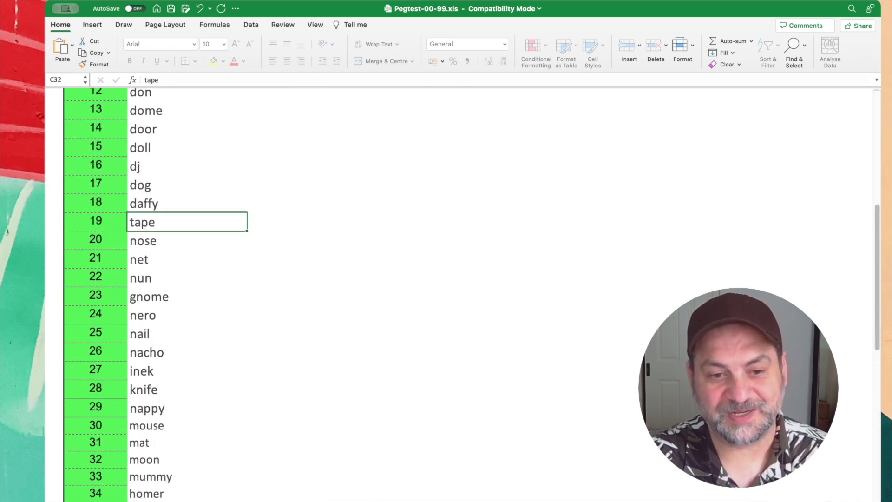
{"action": "key", "text": "ctrl+Page_Up"}
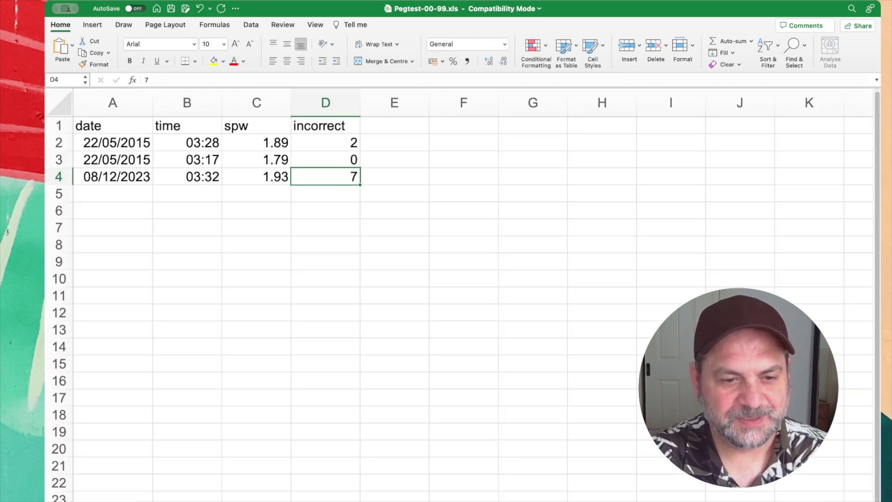
{"action": "key", "text": "ctrl+Page_Up"}
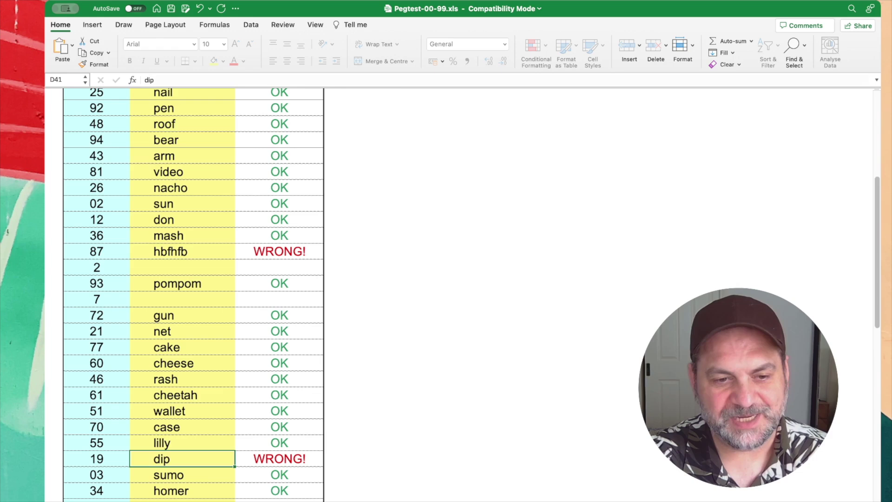
{"action": "key", "text": "ctrl+Page_Up"}
{"action": "key", "text": "ctrl+Page_Up"}
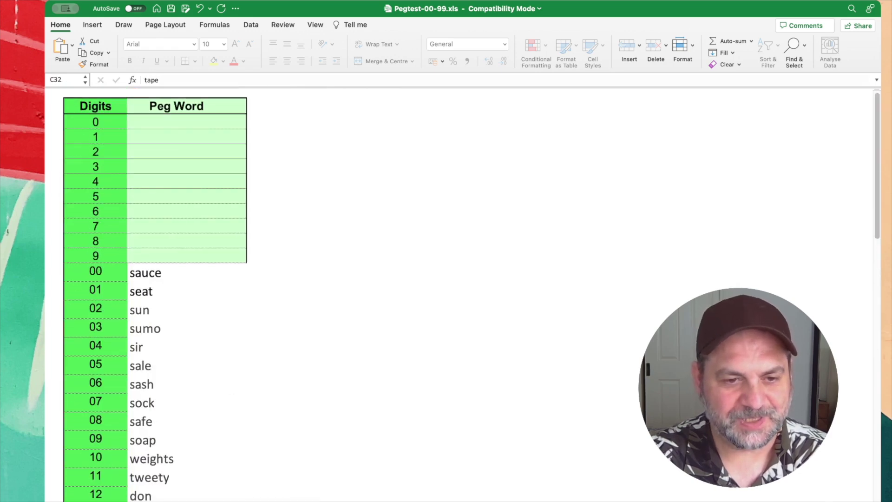
{"action": "key", "text": "ctrl+Page_Down"}
{"action": "key", "text": "ctrl+Page_Down"}
{"action": "scroll", "coordinate": [295, 342], "scroll_direction": "up", "scroll_amount": 15}
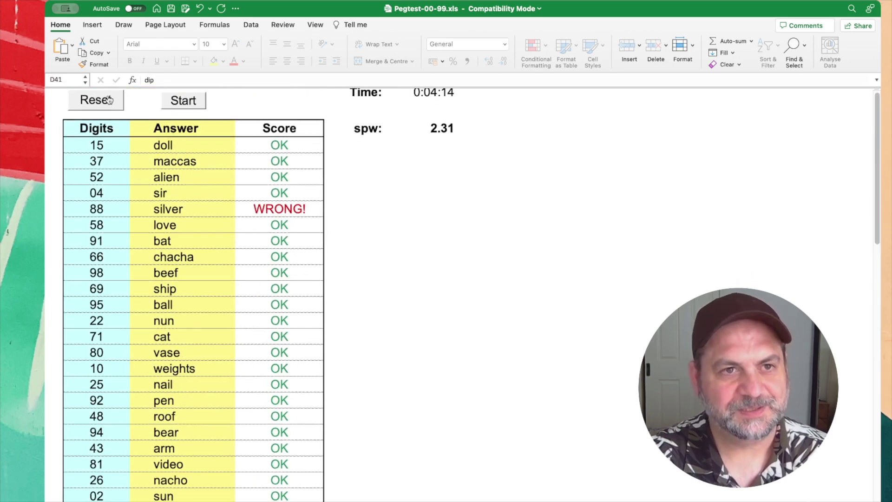
Step: Reset the test, clearing answers and scores and loading new digits starting 64, 83, 22
{"action": "left_click", "coordinate": [95, 100]}
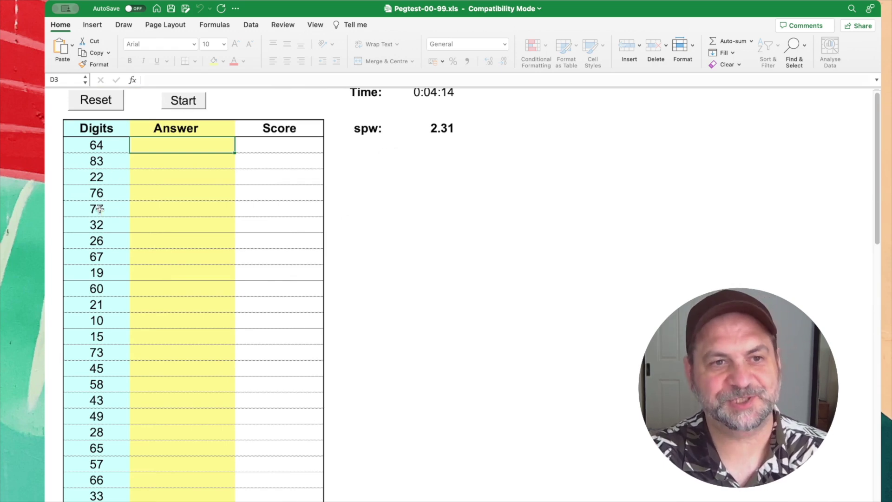
{"action": "left_click", "coordinate": [113, 241]}
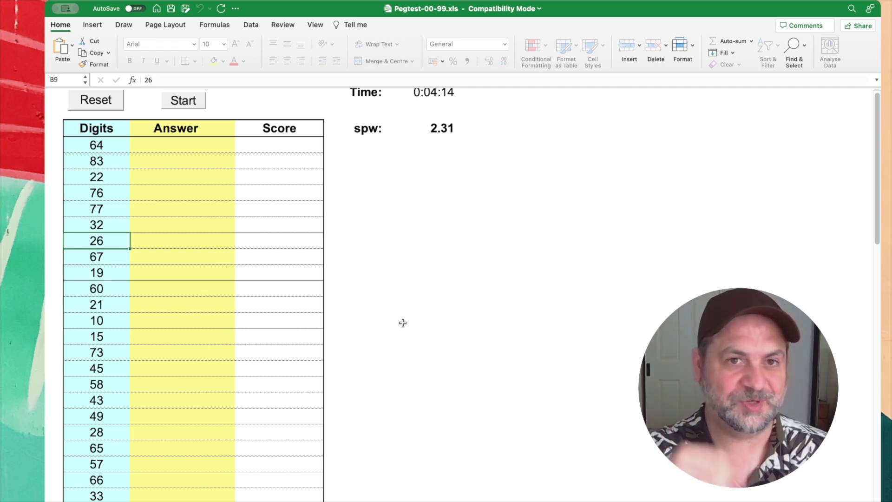
{"action": "scroll", "coordinate": [409, 323], "scroll_direction": "up", "scroll_amount": 1}
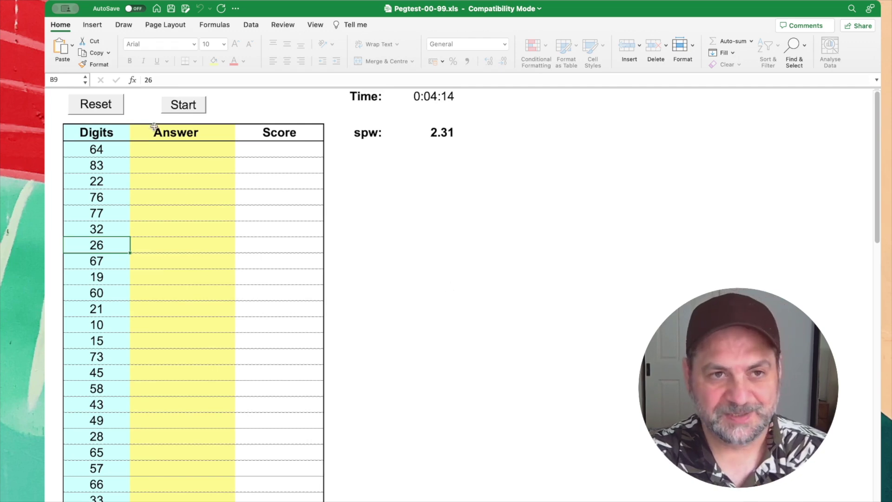
Step: Browse the new digits and the sheets, ending on the peg word list (tape 19, nacho 26, maccas 37)
{"action": "scroll", "coordinate": [284, 440], "scroll_direction": "down", "scroll_amount": 15}
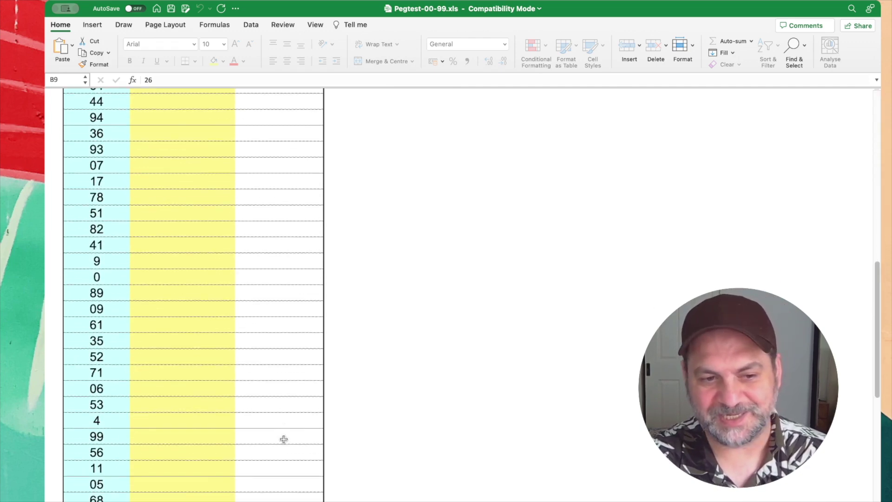
{"action": "scroll", "coordinate": [284, 440], "scroll_direction": "up", "scroll_amount": 15}
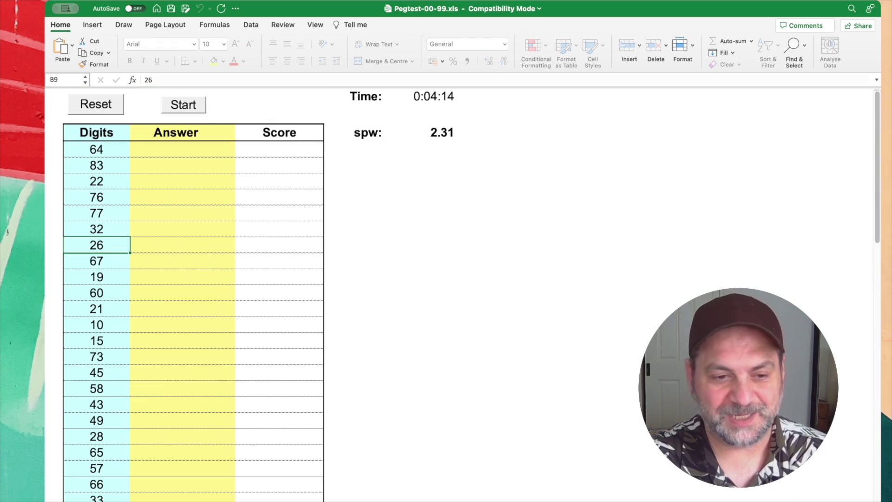
{"action": "key", "text": "ctrl+Page_Down"}
{"action": "scroll", "coordinate": [315, 349], "scroll_direction": "down", "scroll_amount": 5}
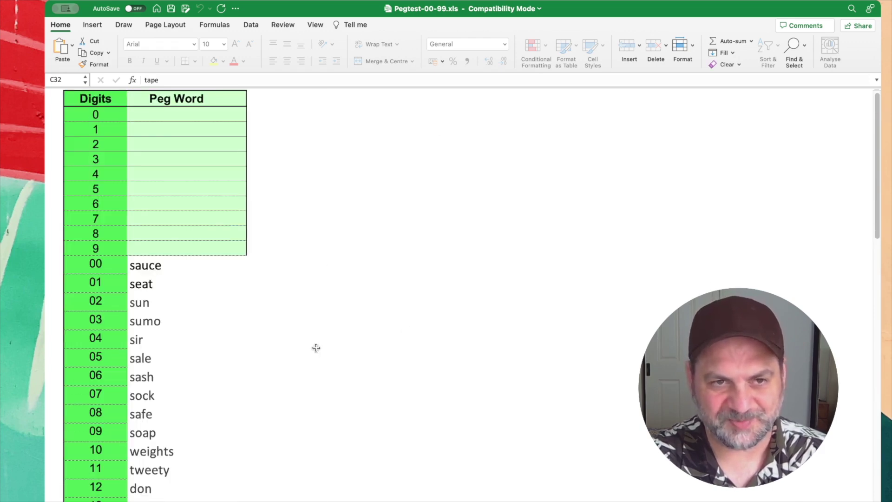
{"action": "scroll", "coordinate": [317, 348], "scroll_direction": "up", "scroll_amount": 5}
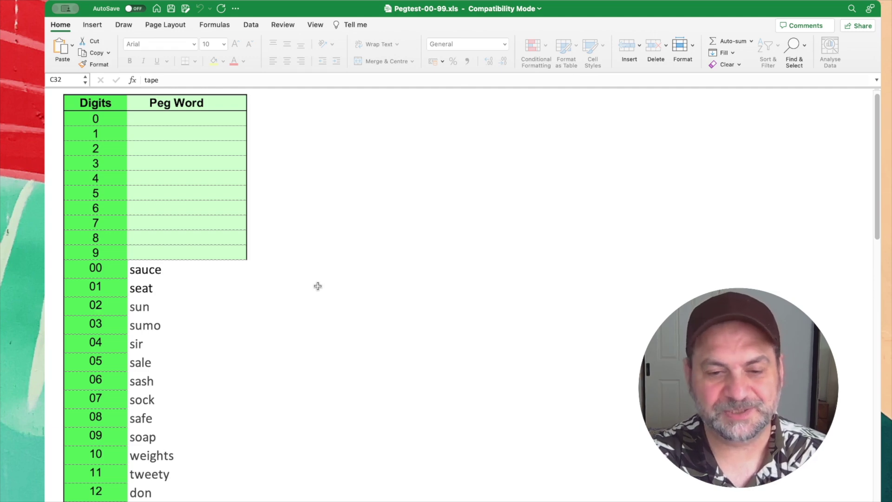
{"action": "scroll", "coordinate": [125, 362], "scroll_direction": "down", "scroll_amount": 5}
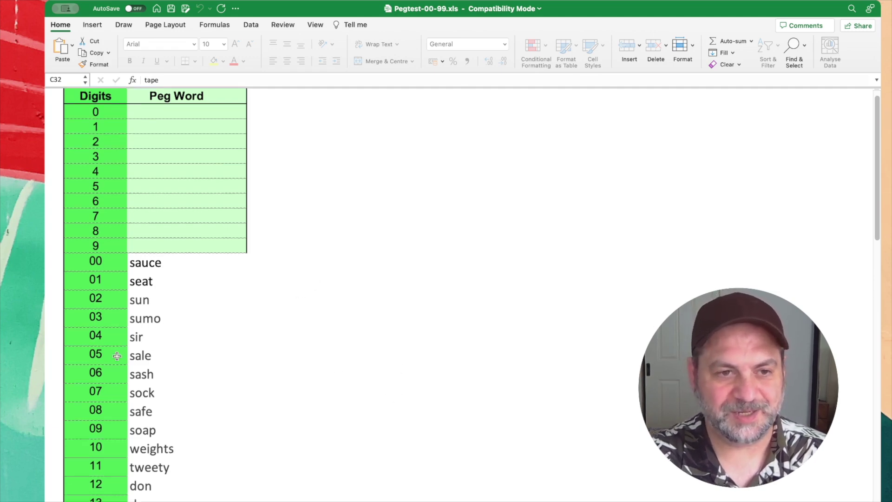
{"action": "scroll", "coordinate": [133, 370], "scroll_direction": "down", "scroll_amount": 4}
{"action": "key", "text": "ctrl+Page_Down"}
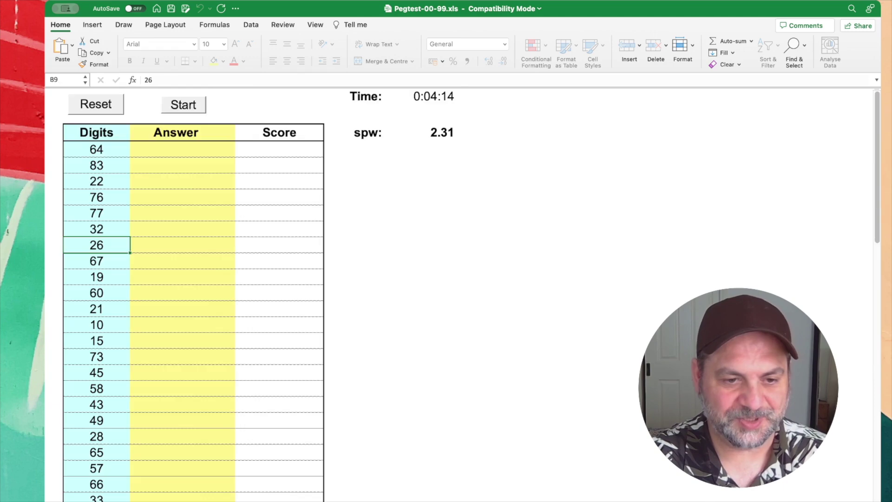
{"action": "key", "text": "ctrl+Page_Down"}
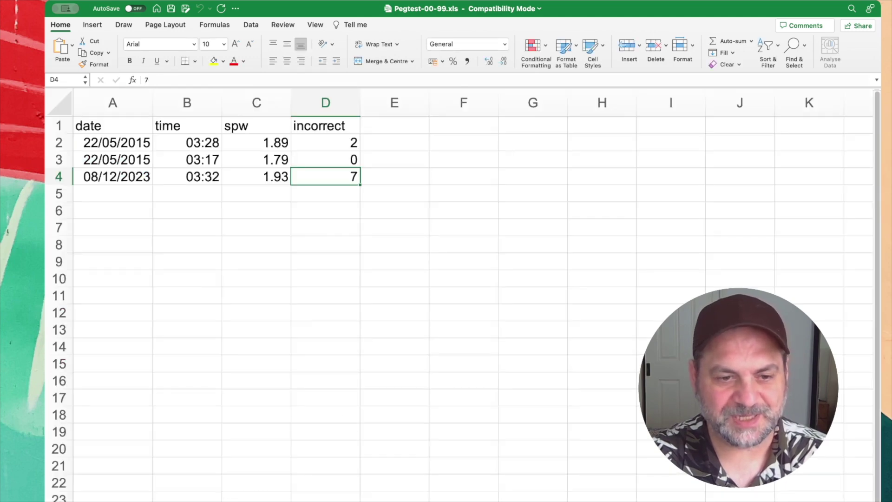
{"action": "key", "text": "ctrl+Page_Up"}
{"action": "key", "text": "ctrl+Page_Up"}
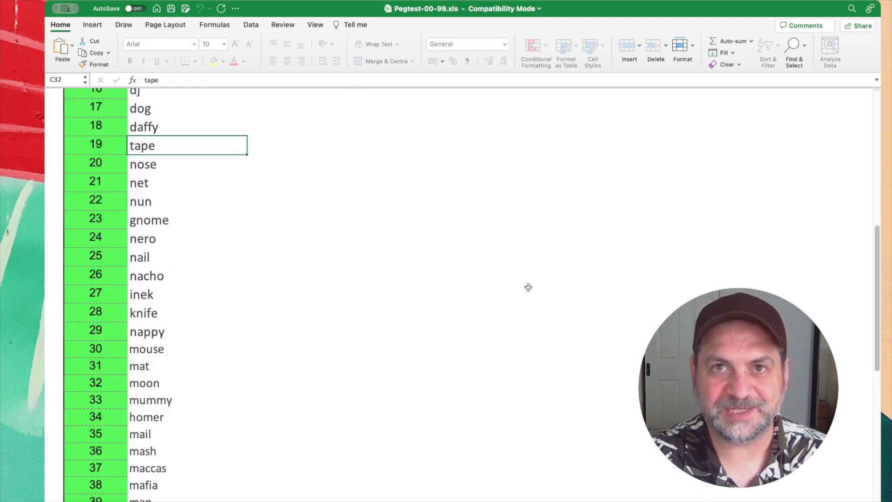